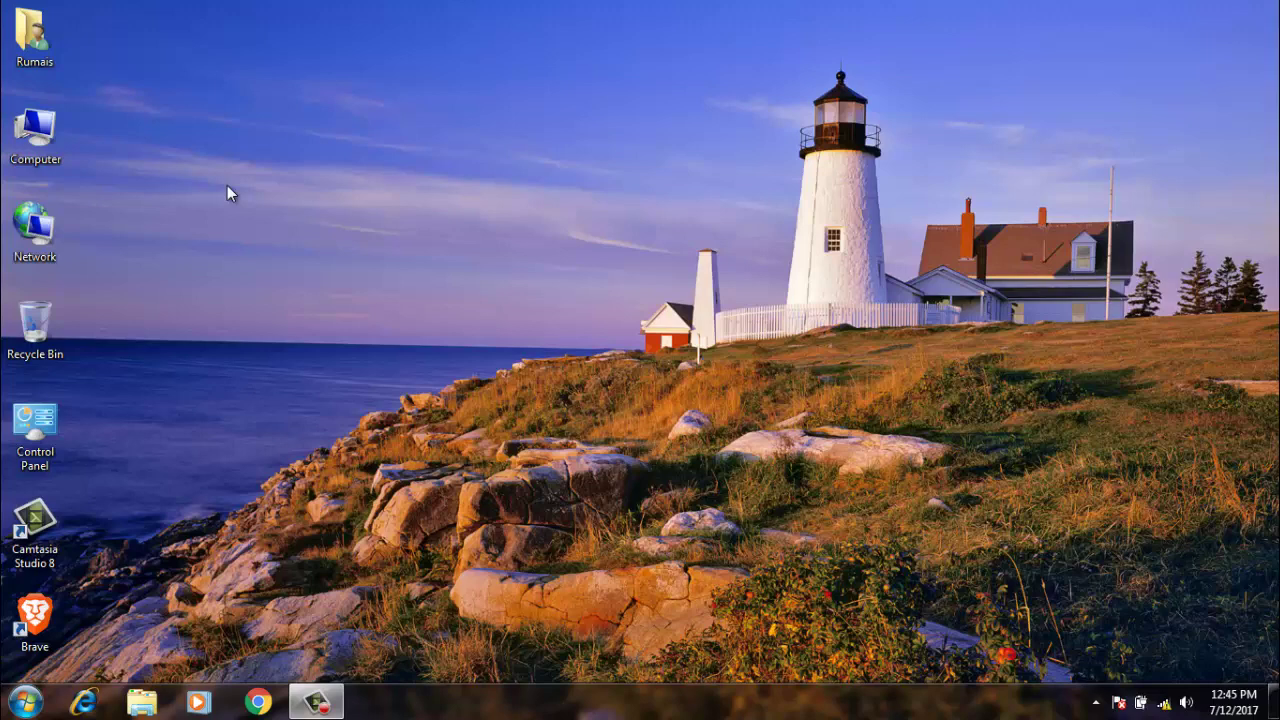
Step: Launch the Brave browser from the desktop and maximize its window
{"action": "left_click", "coordinate": [35, 620]}
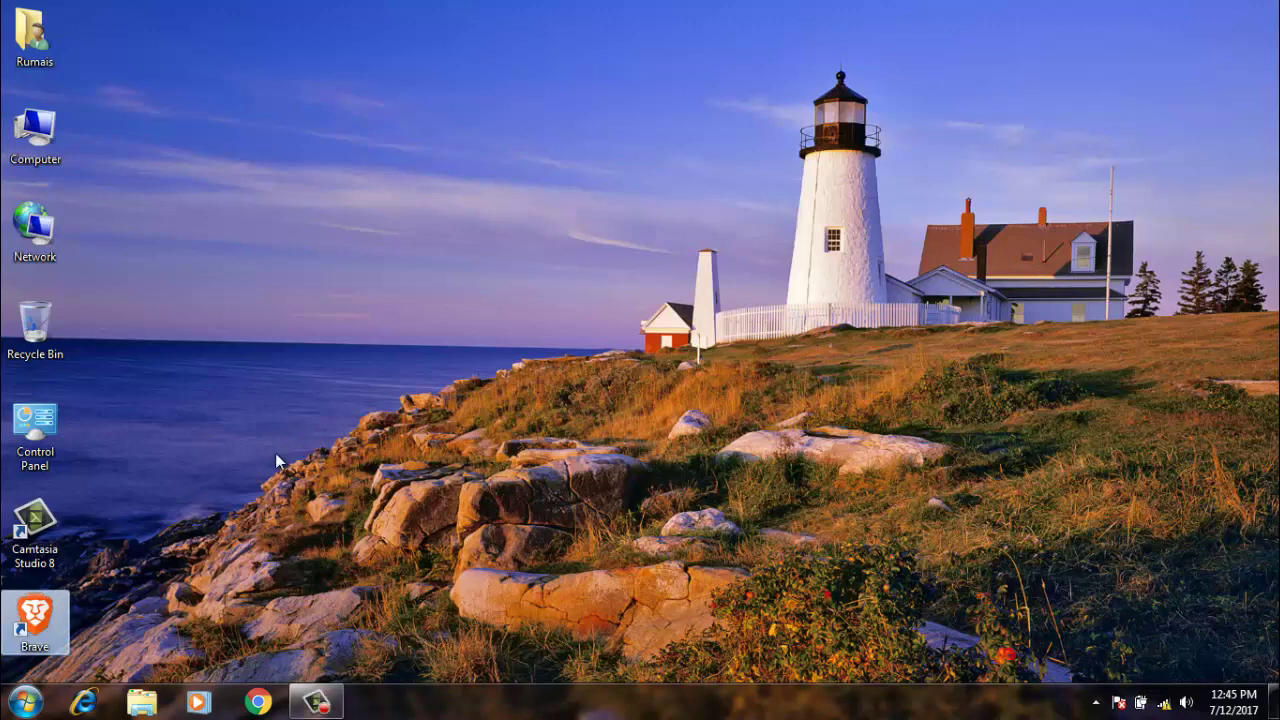
{"action": "key", "text": "Return"}
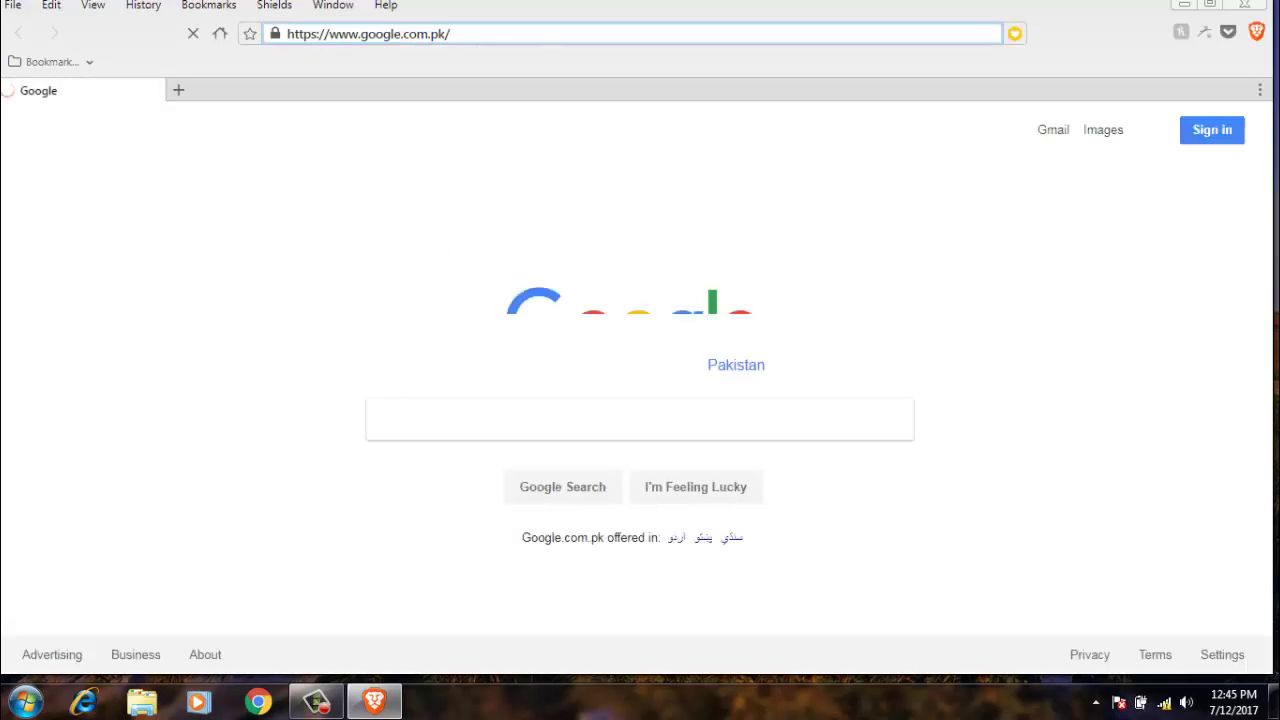
{"action": "left_click", "coordinate": [1210, 8]}
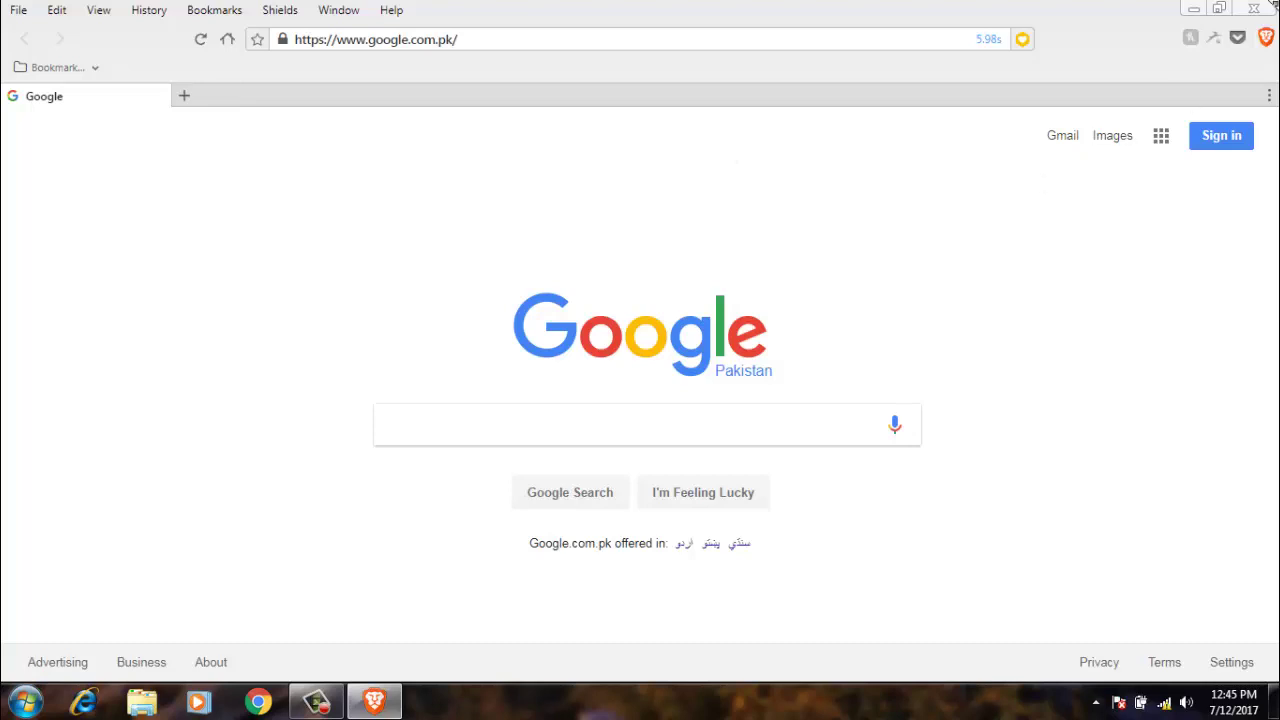
Step: Open a new browser window and close it again
{"action": "left_click", "coordinate": [1268, 98]}
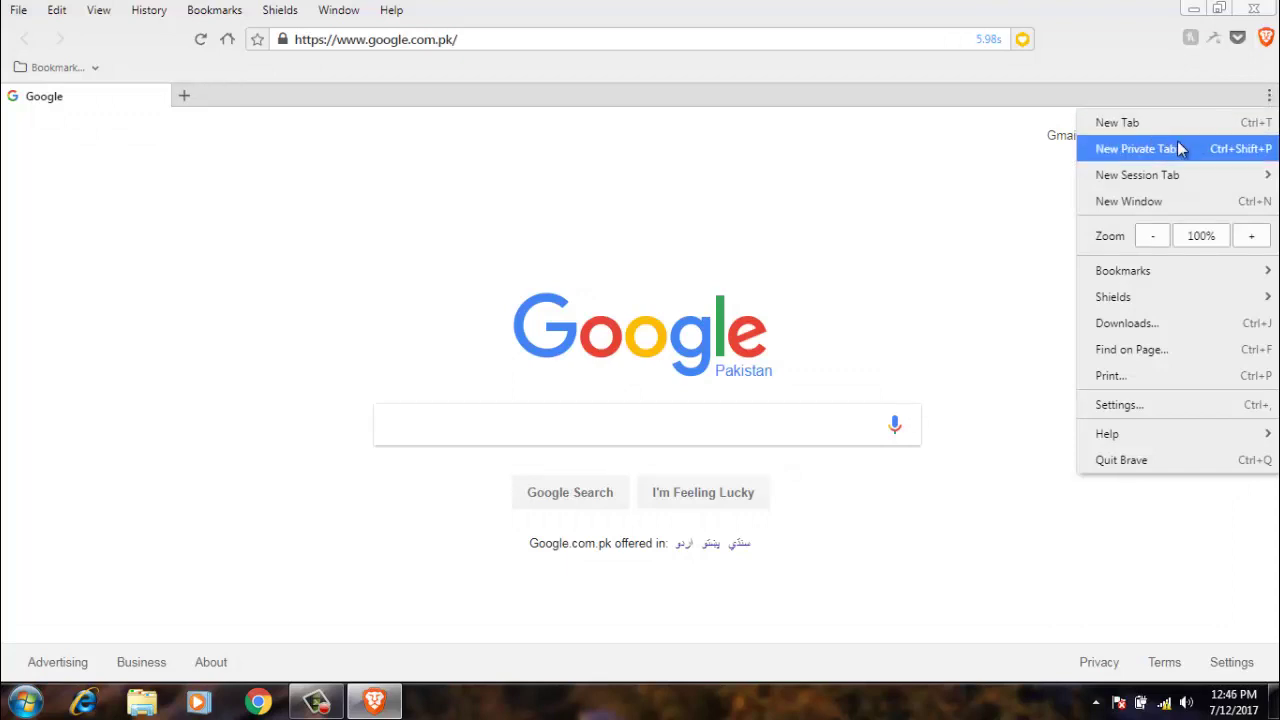
{"action": "mouse_move", "coordinate": [1182, 175]}
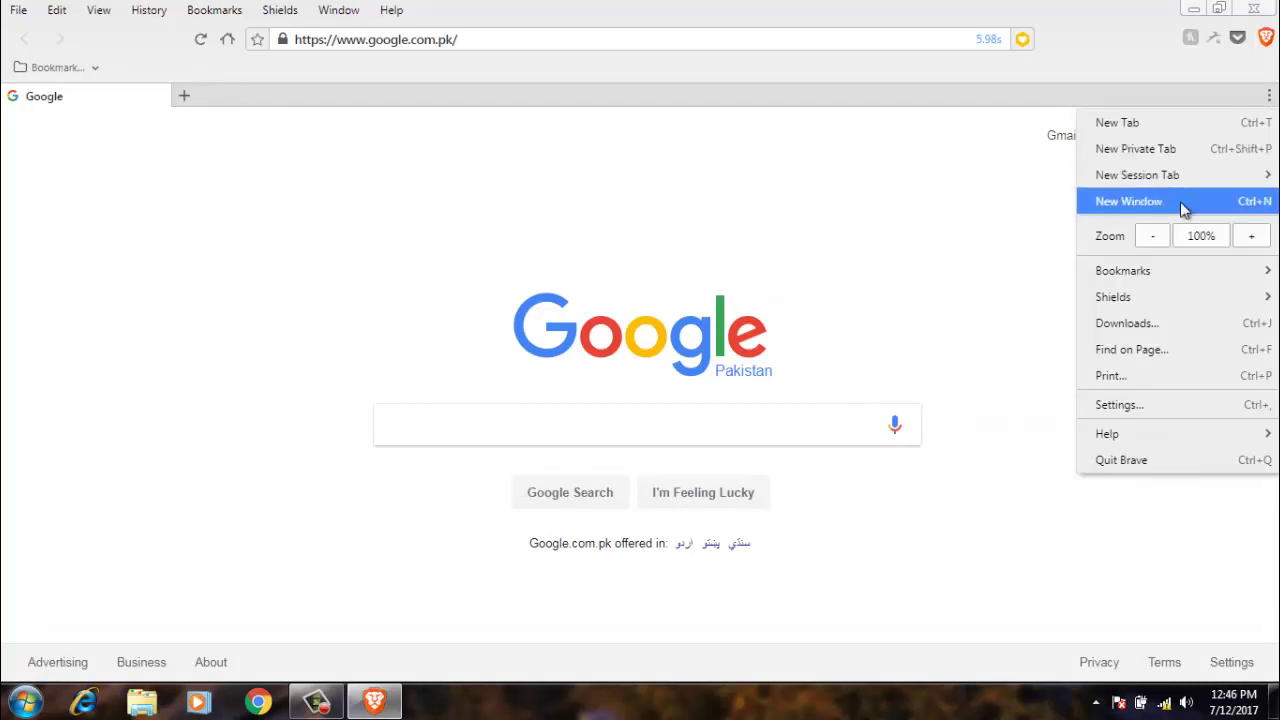
{"action": "left_click", "coordinate": [1163, 201]}
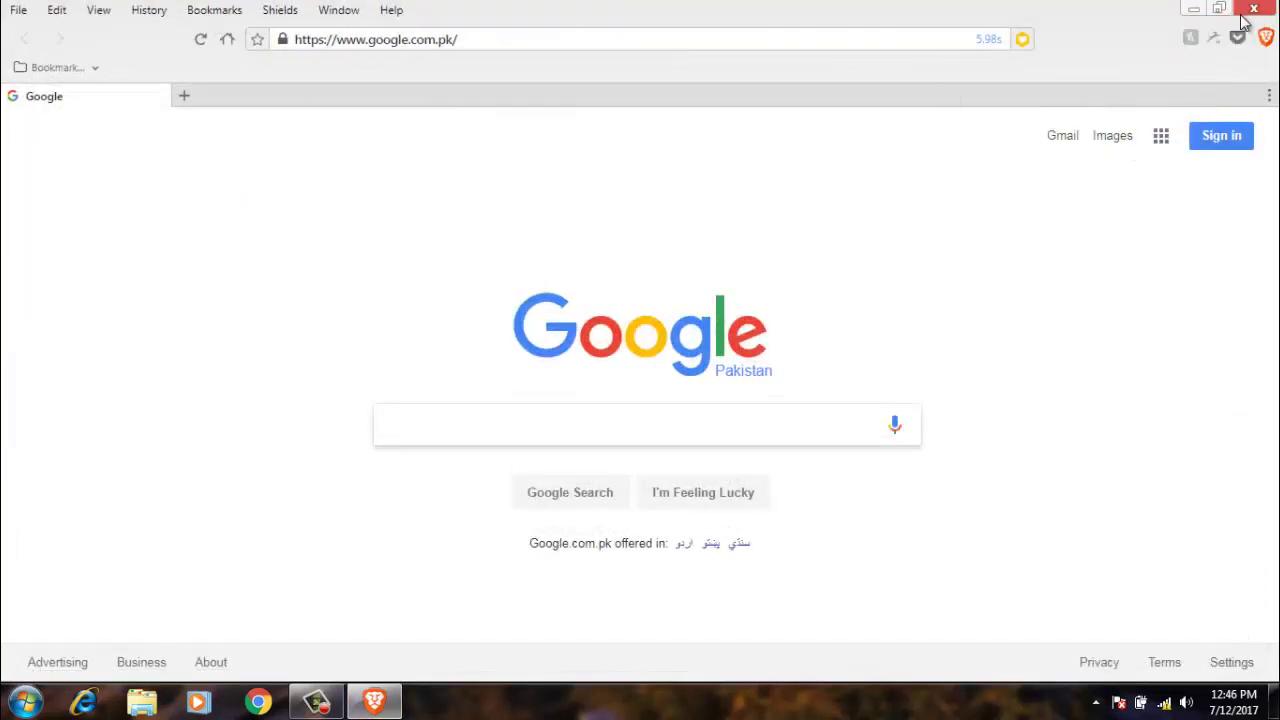
Step: Zoom the Google page in one level and return it to 100%
{"action": "left_click", "coordinate": [1269, 95]}
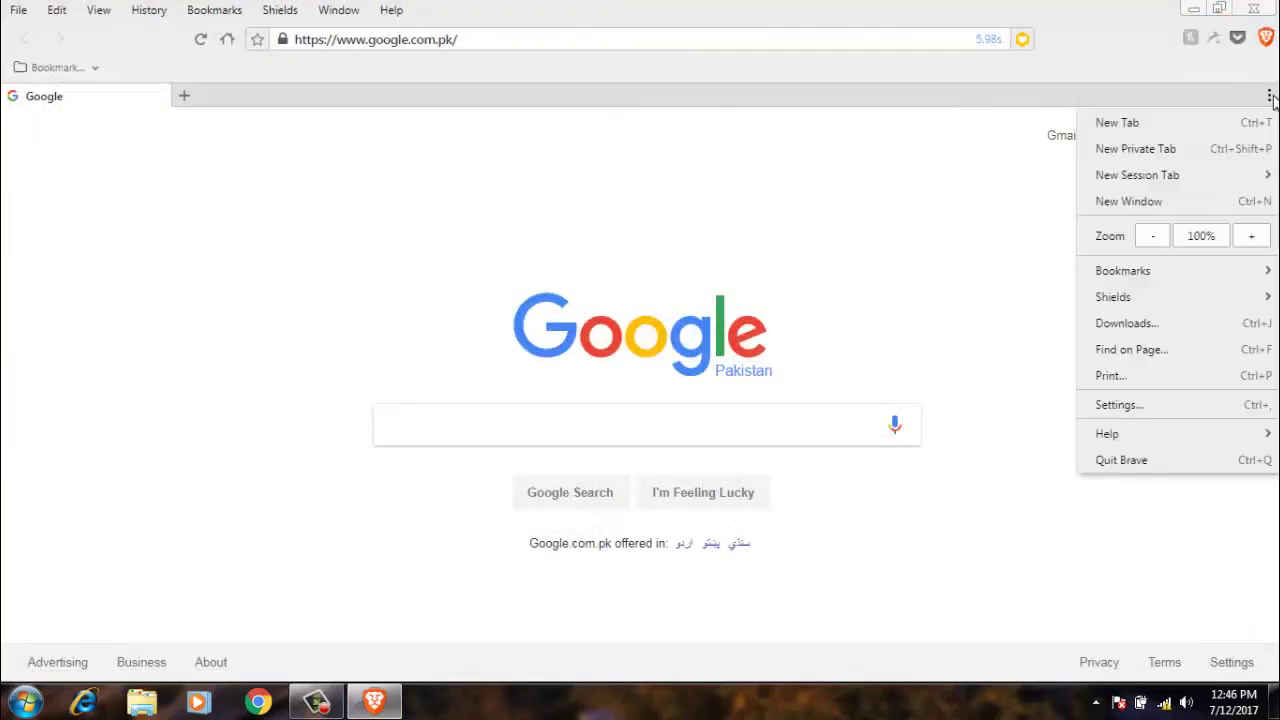
{"action": "left_click", "coordinate": [1251, 240]}
{"action": "left_click", "coordinate": [1155, 240]}
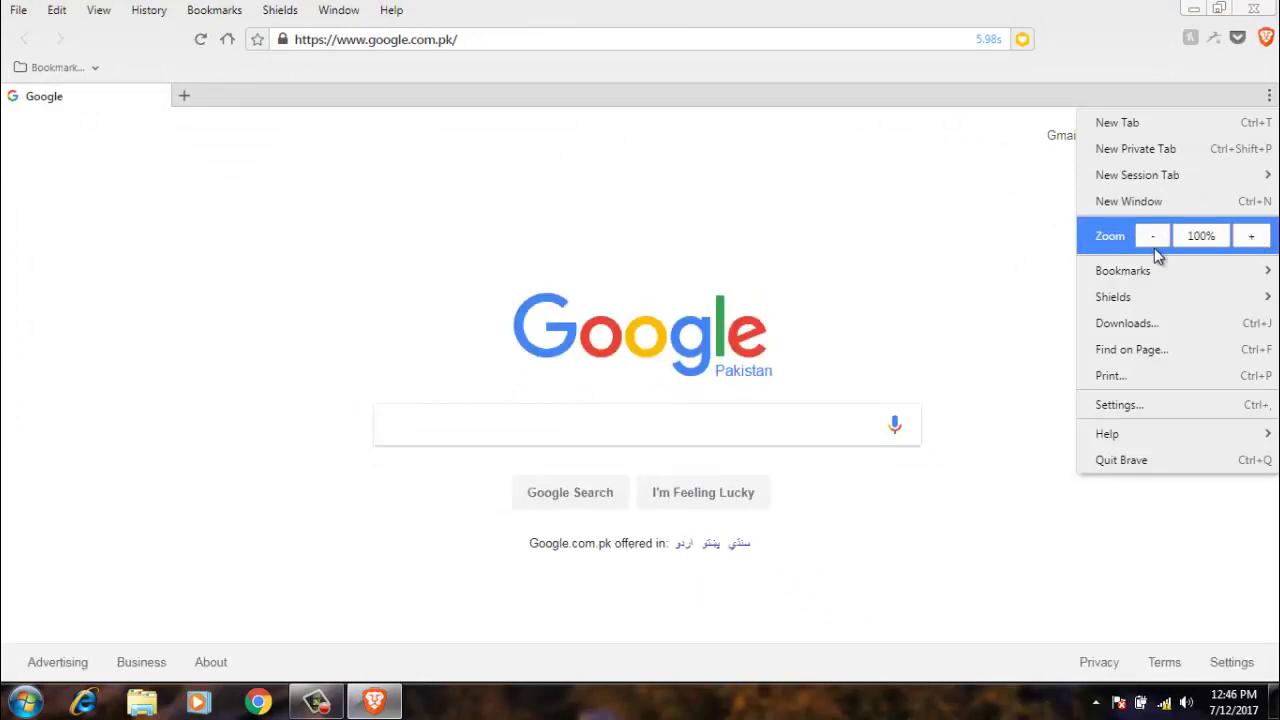
{"action": "mouse_move", "coordinate": [1148, 282]}
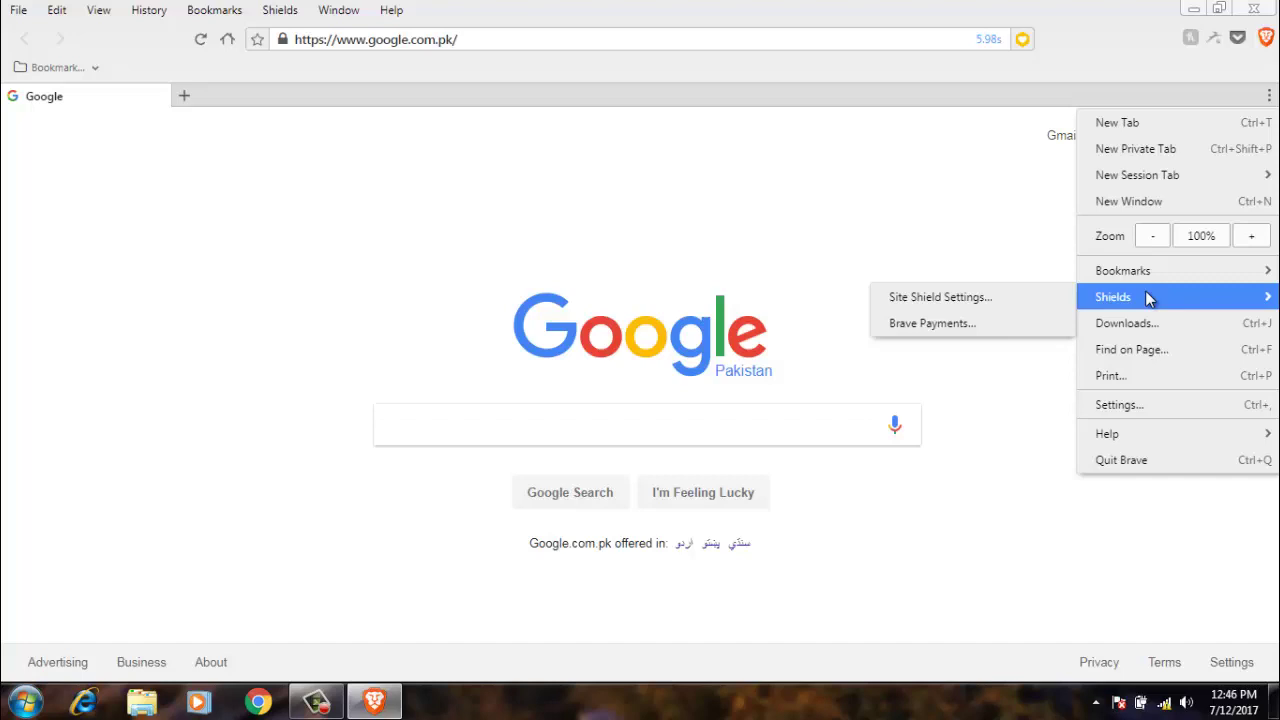
{"action": "left_click", "coordinate": [943, 298]}
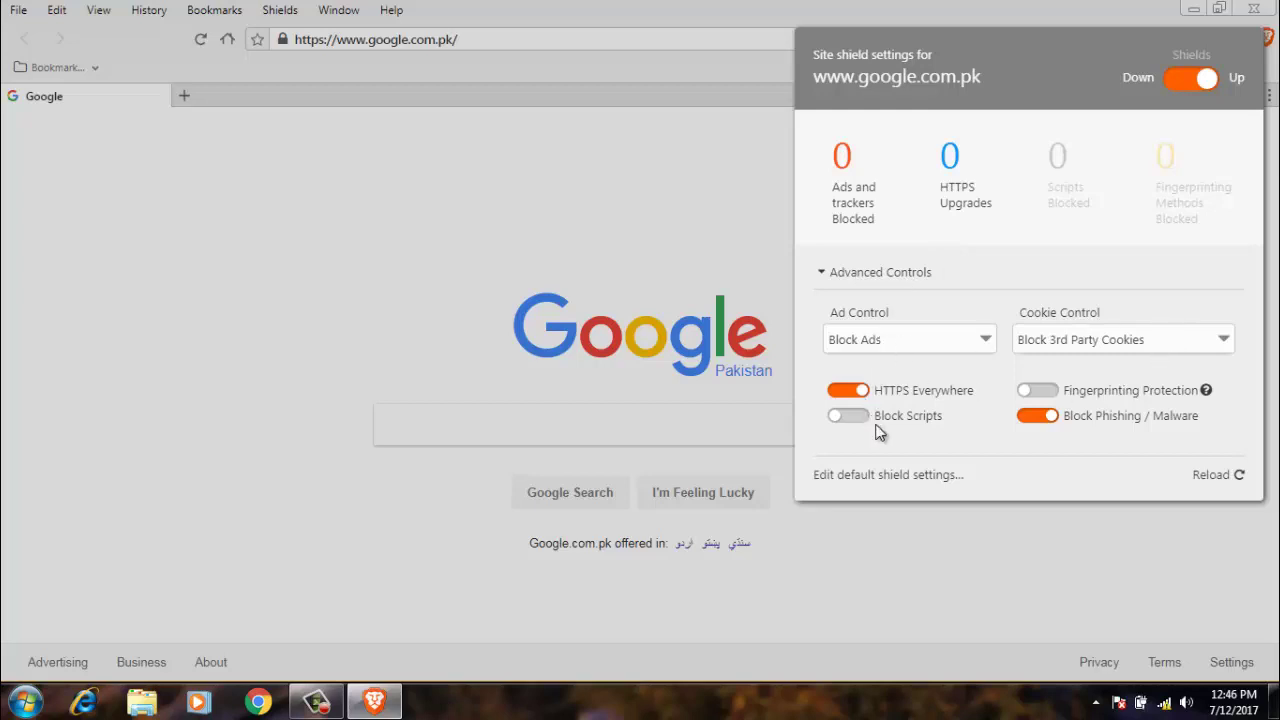
{"action": "left_click", "coordinate": [1022, 9]}
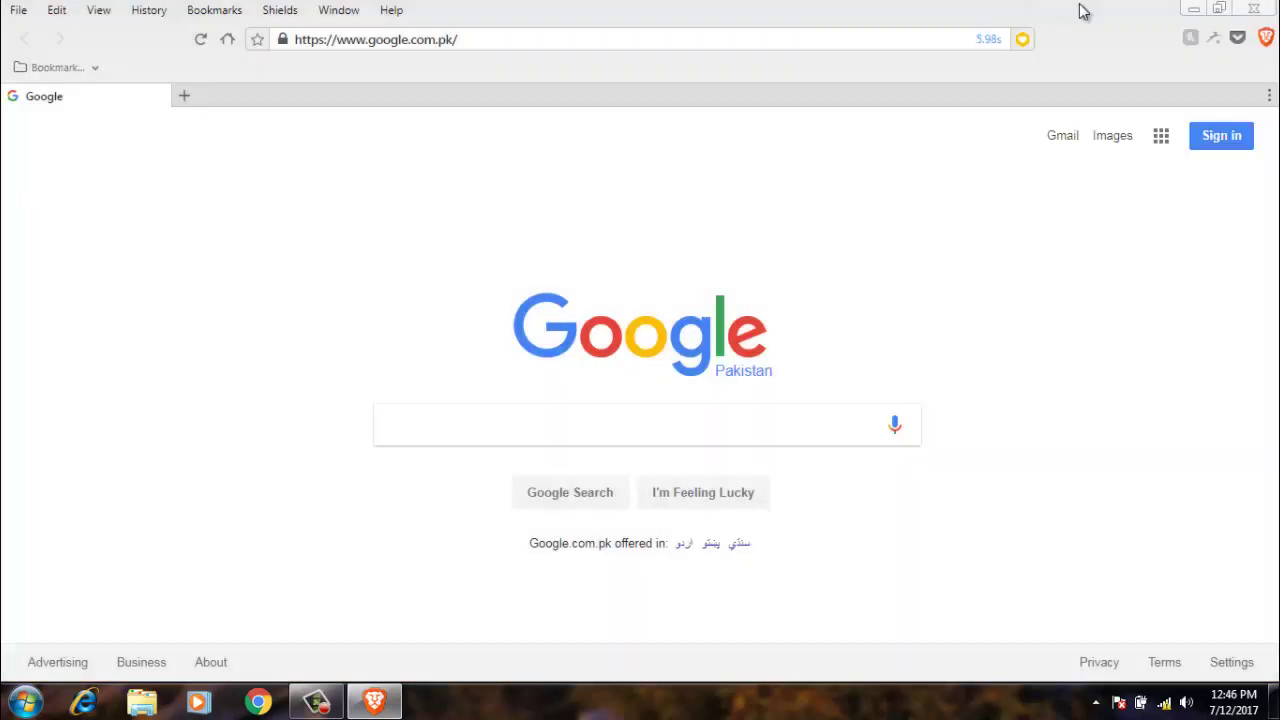
Step: View the Brave Payments preferences in their own tab and close that tab
{"action": "left_click", "coordinate": [1268, 95]}
{"action": "mouse_move", "coordinate": [1142, 294]}
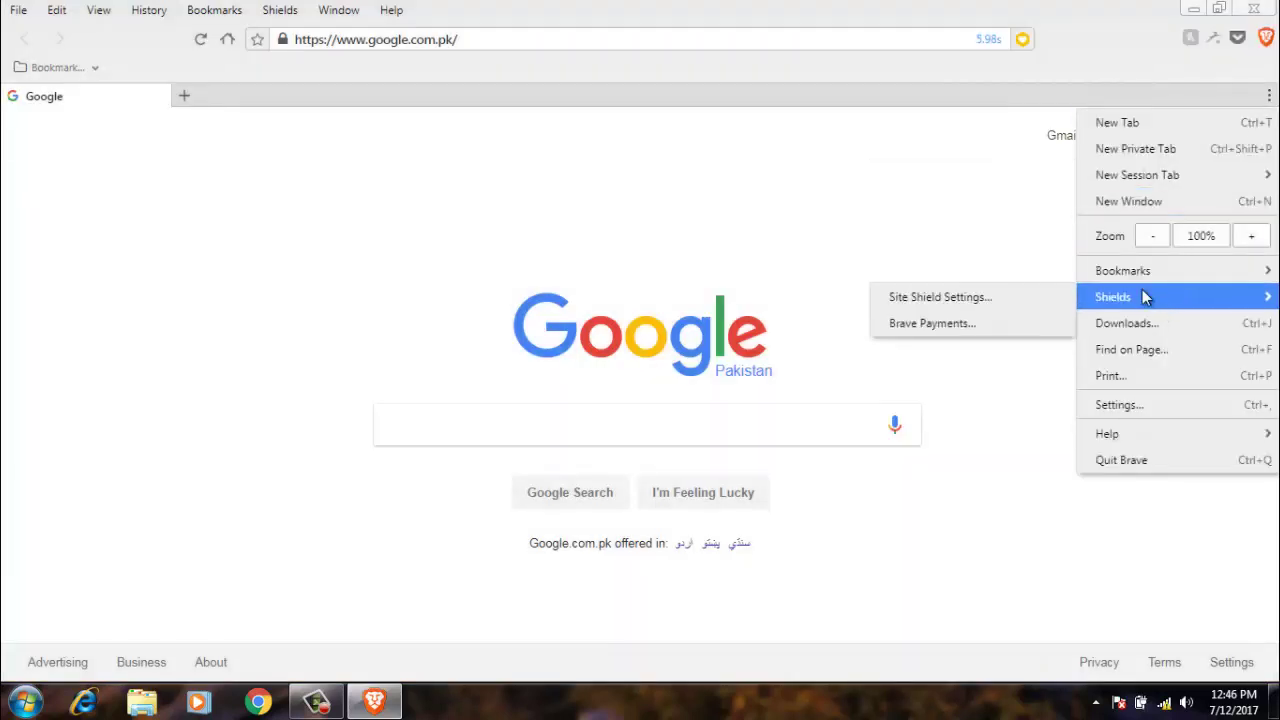
{"action": "left_click", "coordinate": [910, 329]}
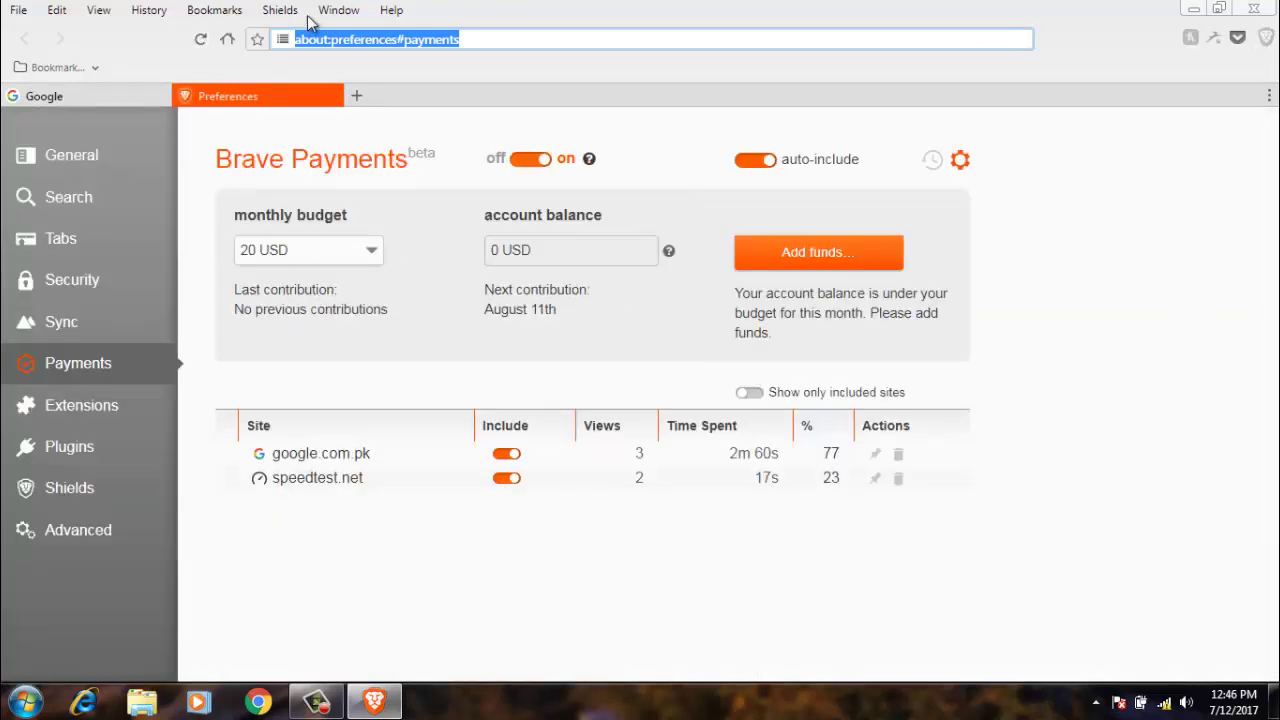
{"action": "left_click", "coordinate": [331, 100]}
{"action": "left_click", "coordinate": [333, 97]}
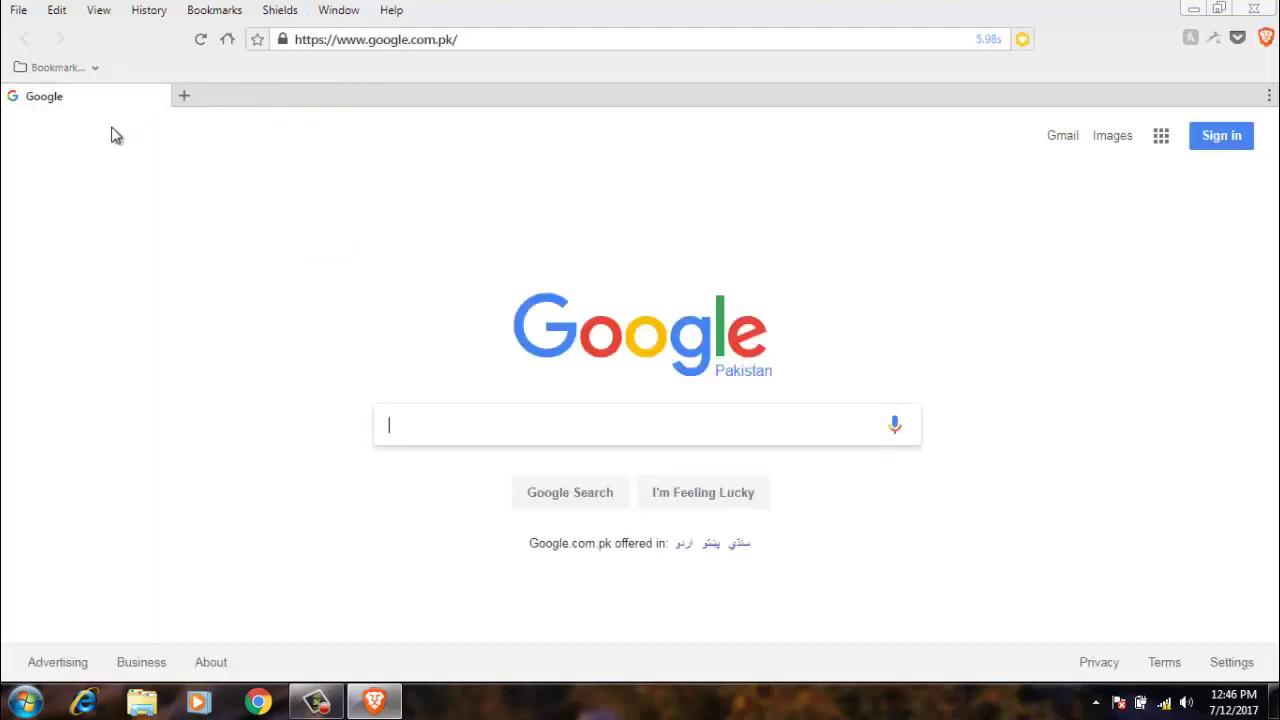
Step: View the browser's Downloads page and close its tab
{"action": "left_click", "coordinate": [1270, 96]}
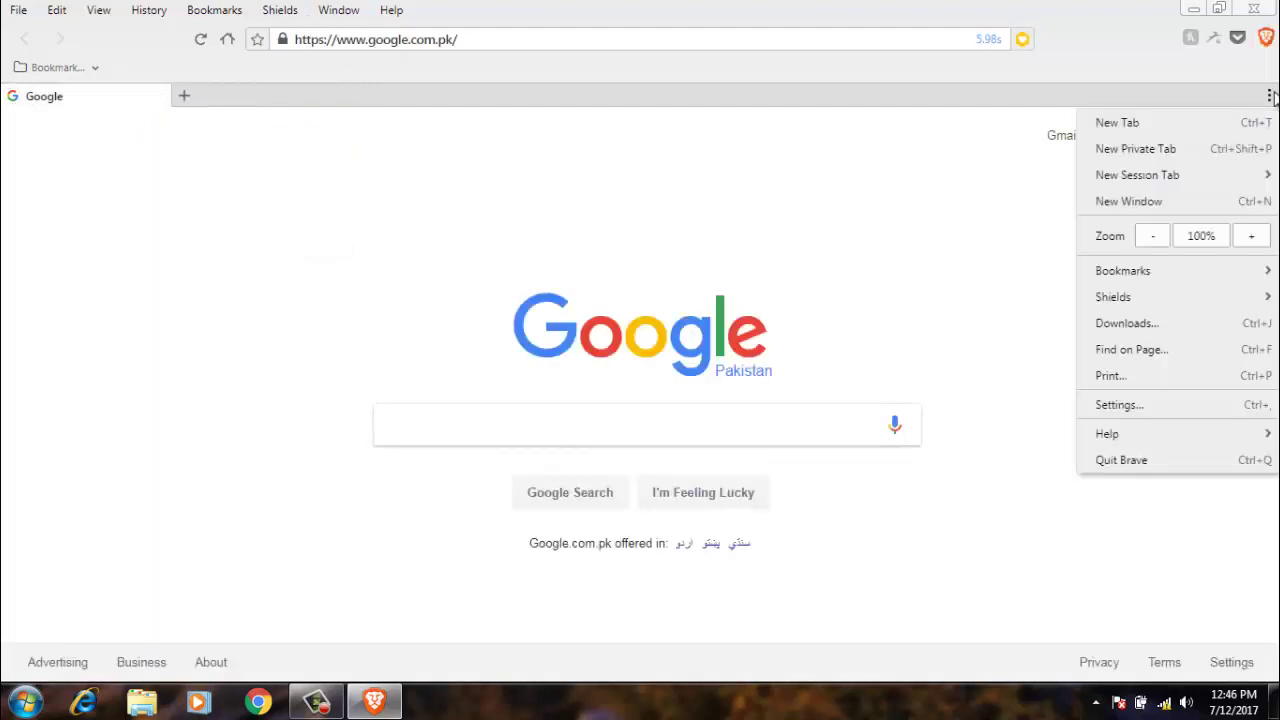
{"action": "left_click", "coordinate": [1160, 330]}
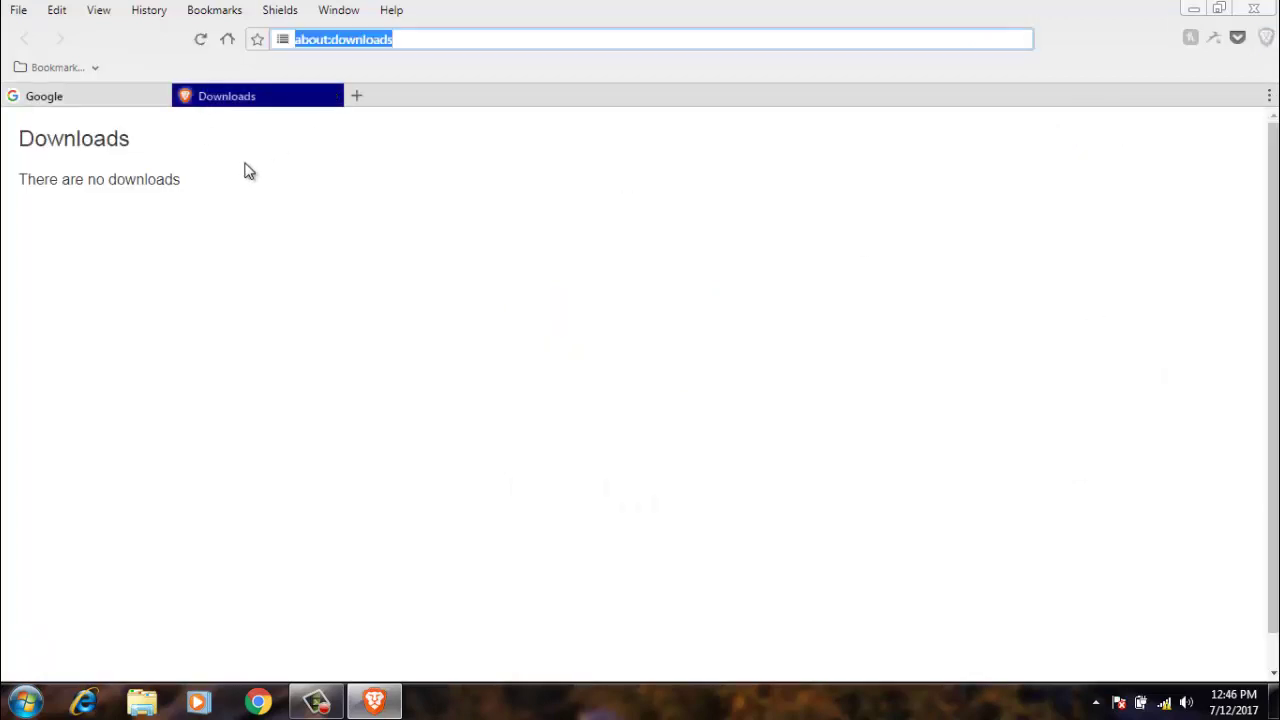
{"action": "left_click", "coordinate": [338, 100]}
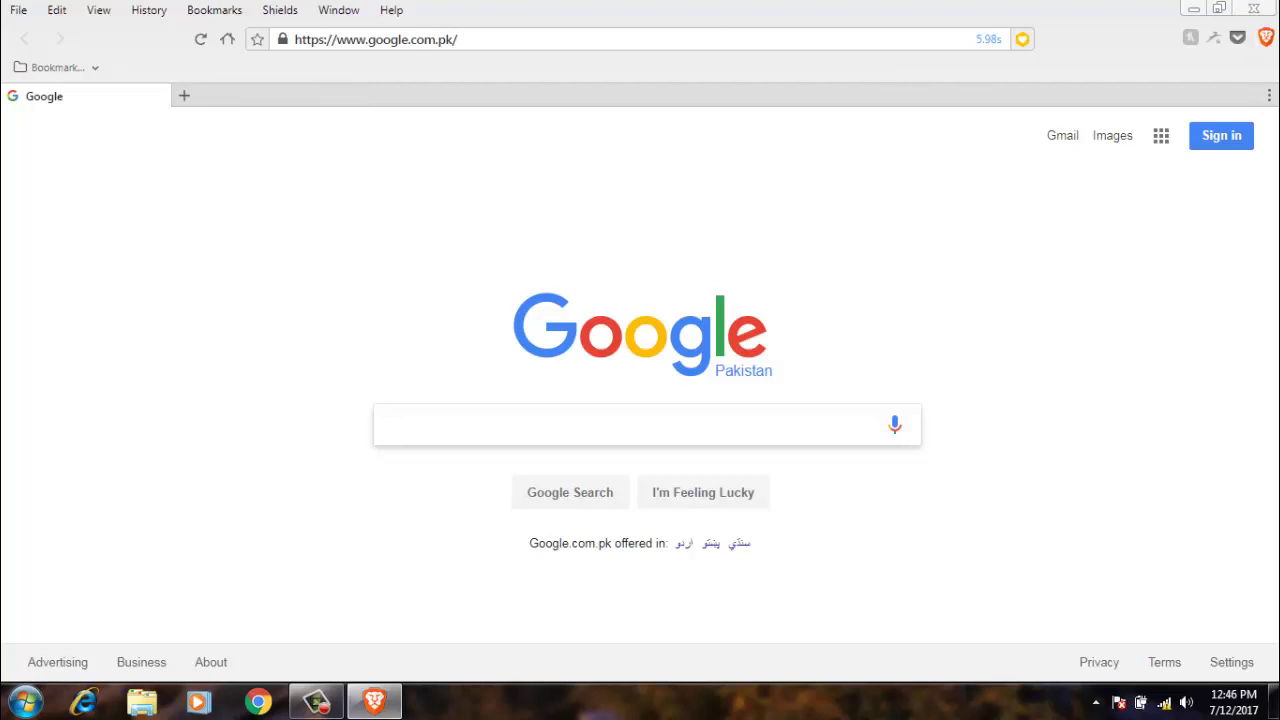
Step: Show the Find on Page bar on the Google page and dismiss it
{"action": "left_click", "coordinate": [1270, 96]}
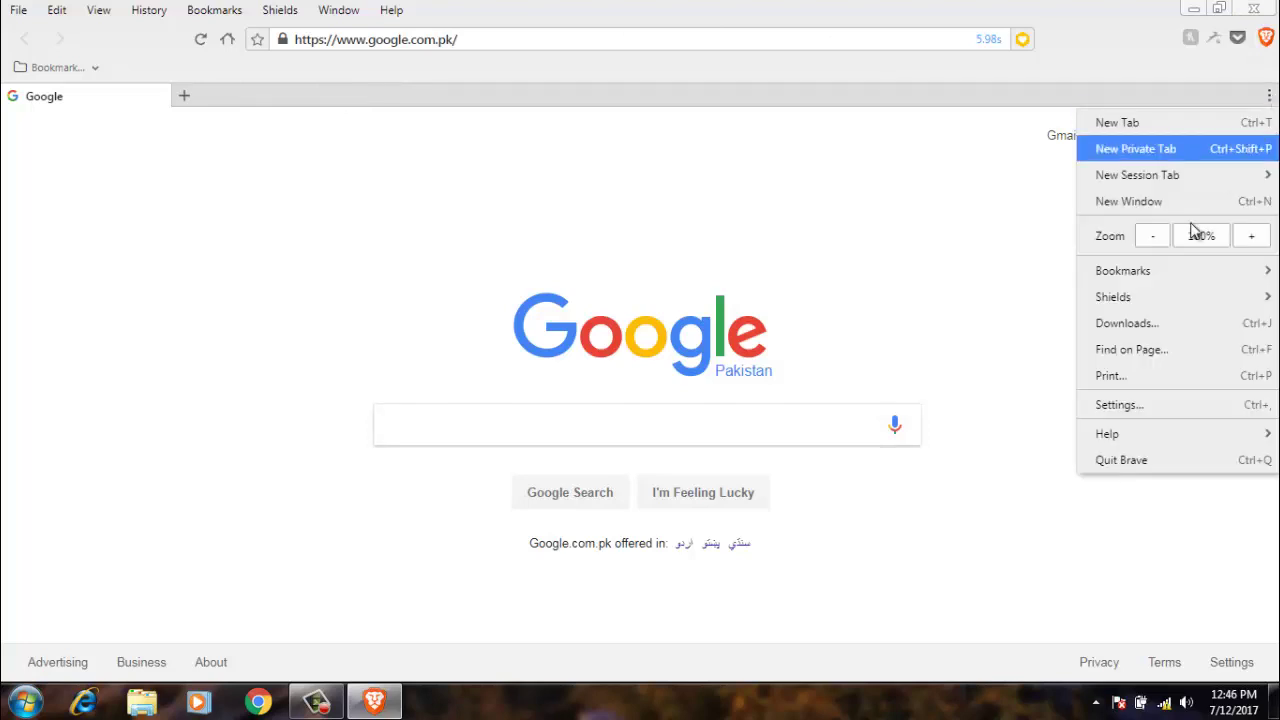
{"action": "left_click", "coordinate": [1171, 352]}
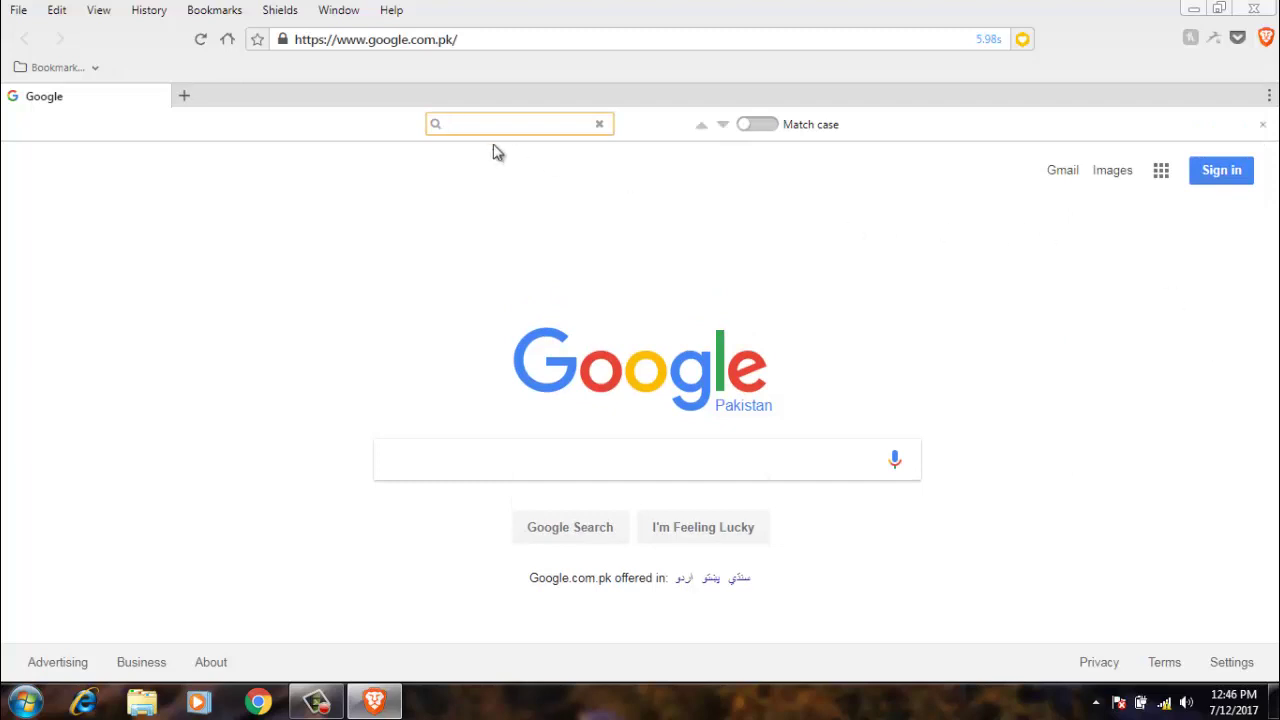
{"action": "left_click", "coordinate": [1262, 124]}
Step: Open the browser's General settings and close the Google tab, keeping only Preferences open
{"action": "left_click", "coordinate": [1269, 96]}
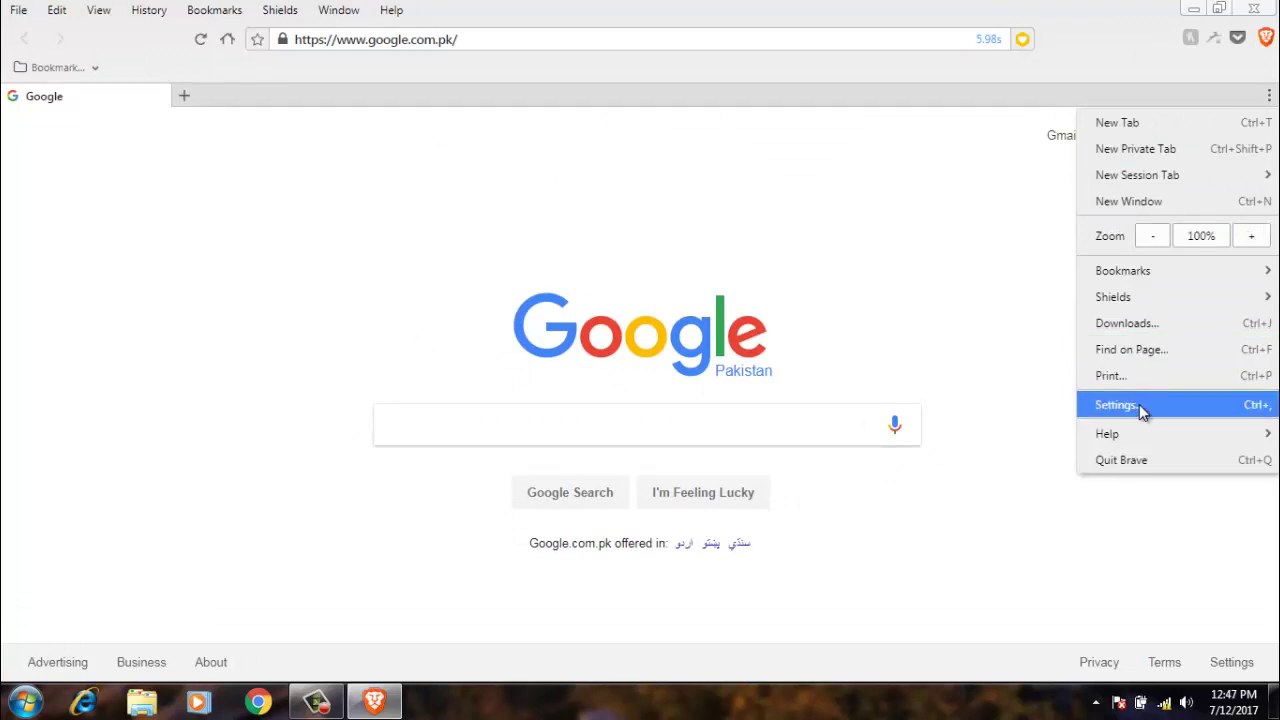
{"action": "mouse_move", "coordinate": [1183, 435]}
{"action": "left_click", "coordinate": [1118, 405]}
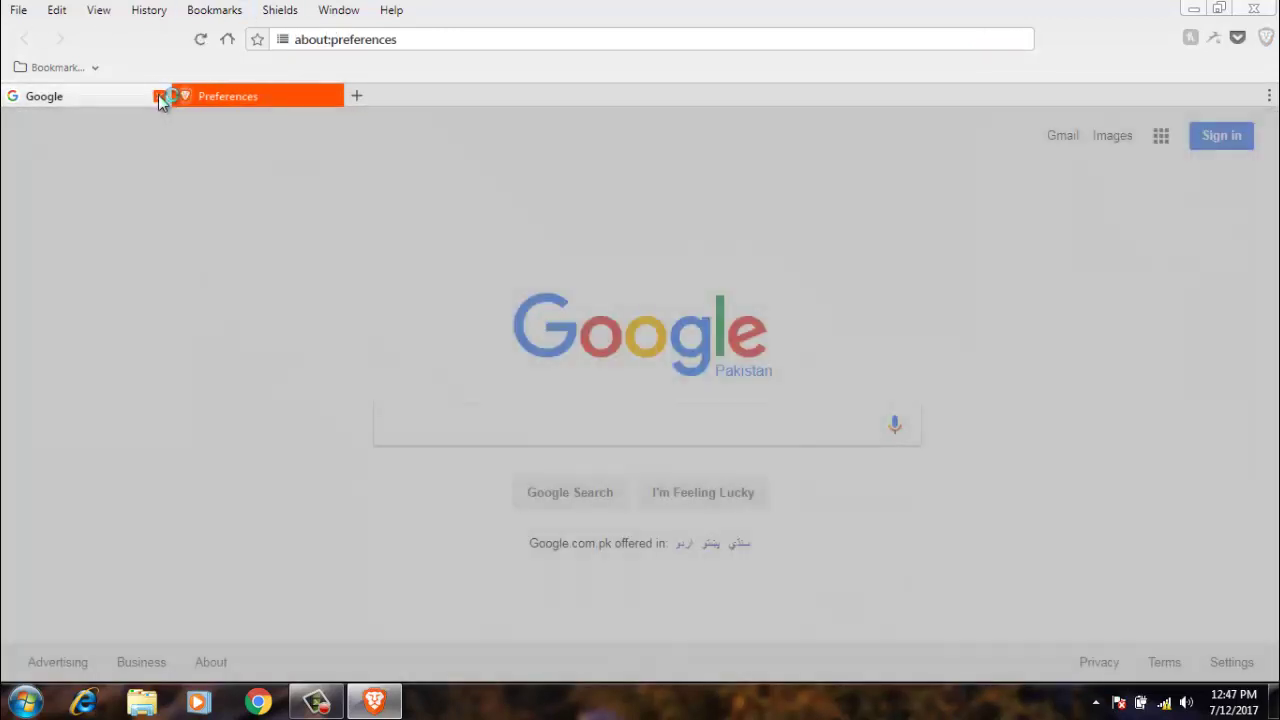
{"action": "left_click", "coordinate": [160, 96]}
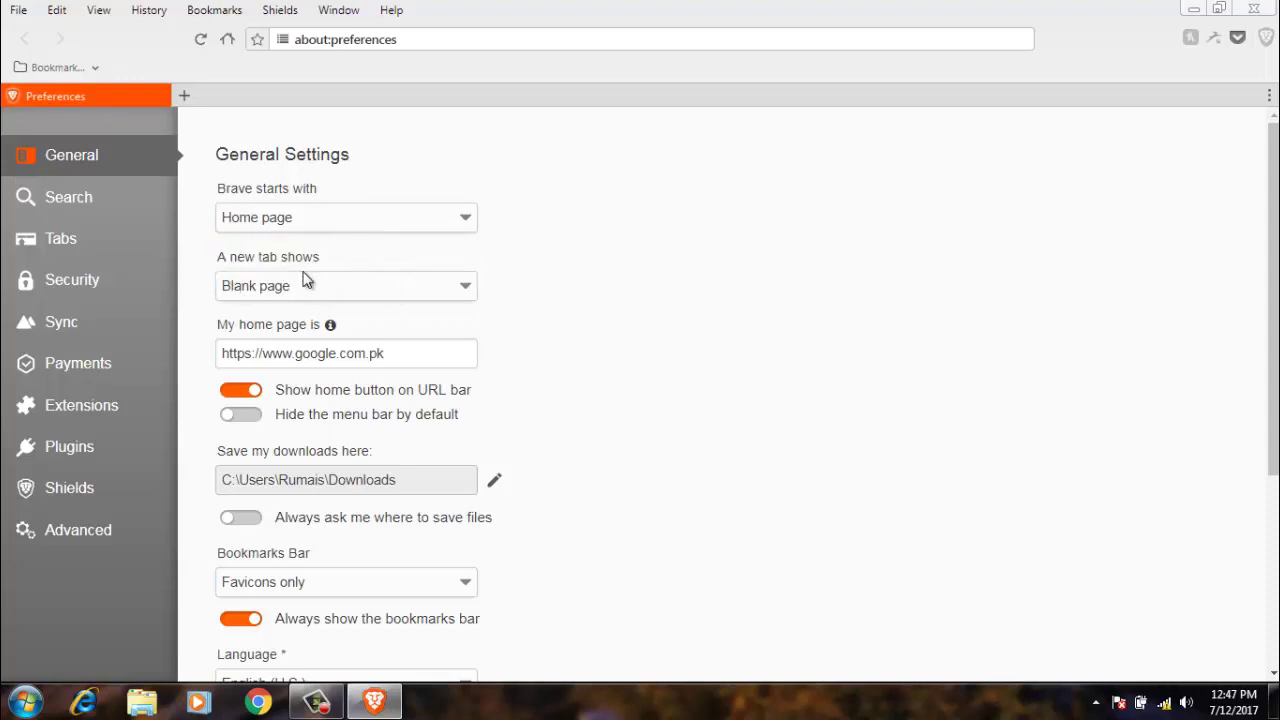
Step: Check what a new tab shows under the current setting by opening one, and close it
{"action": "left_click_drag", "start_coordinate": [322, 256], "coordinate": [224, 254]}
{"action": "left_click", "coordinate": [626, 314]}
{"action": "left_click", "coordinate": [186, 96]}
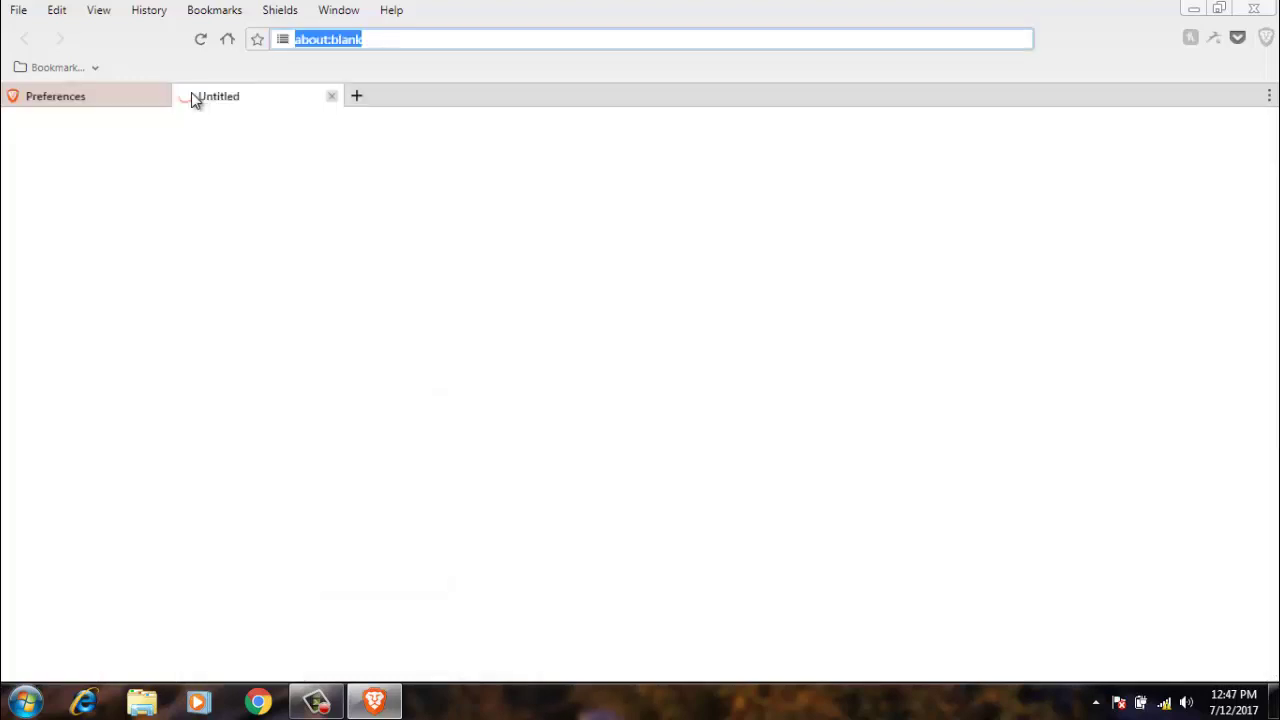
{"action": "left_click", "coordinate": [332, 96]}
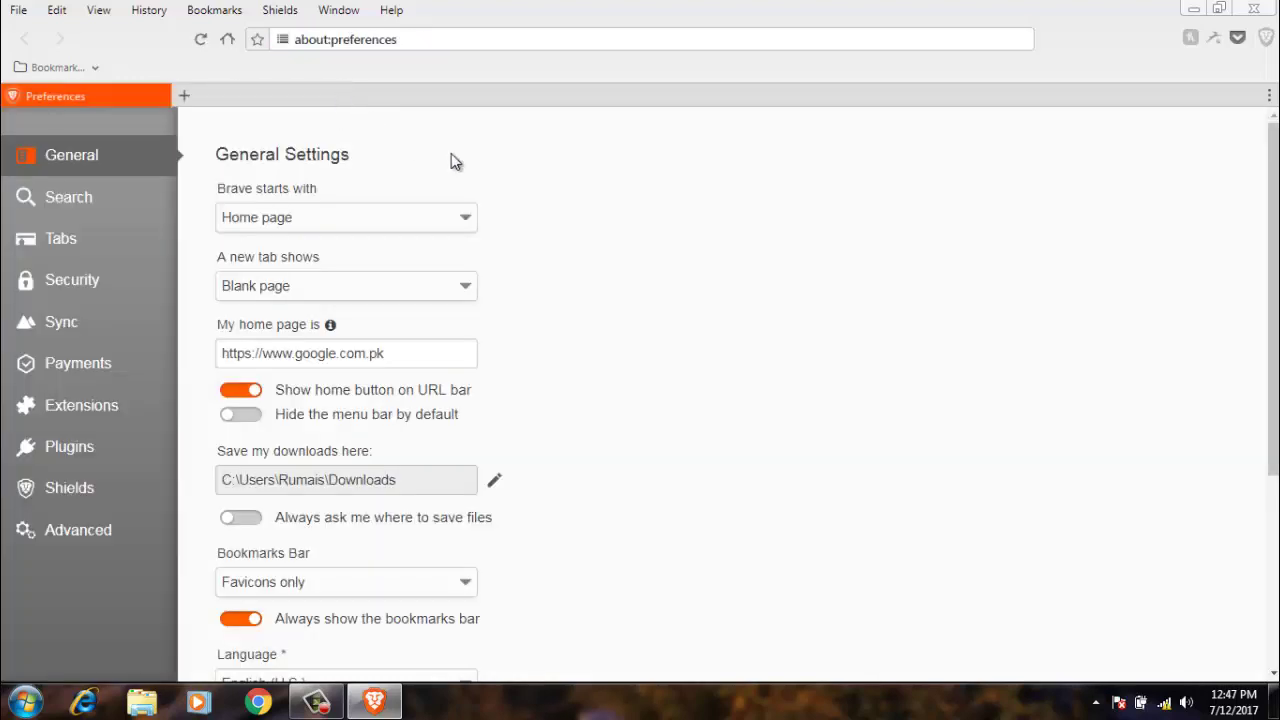
Step: Set new tabs to show the Dashboard and open a new tab
{"action": "left_click", "coordinate": [326, 286]}
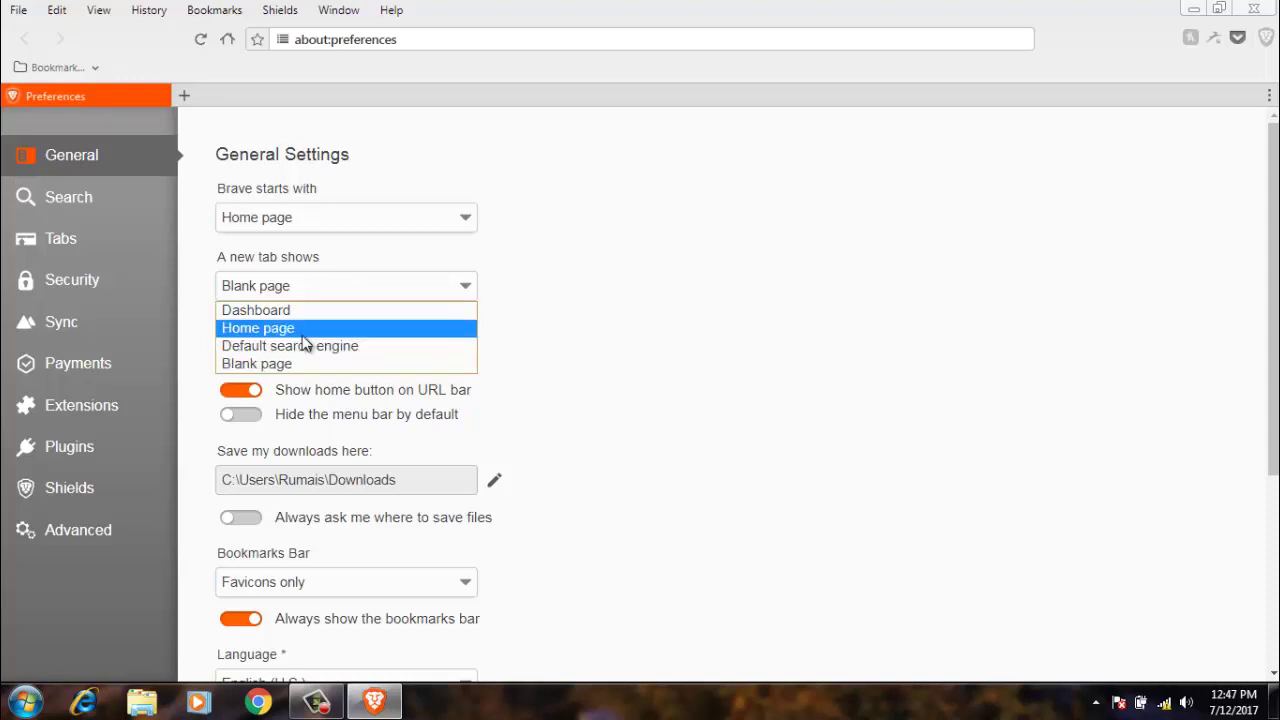
{"action": "left_click", "coordinate": [301, 312]}
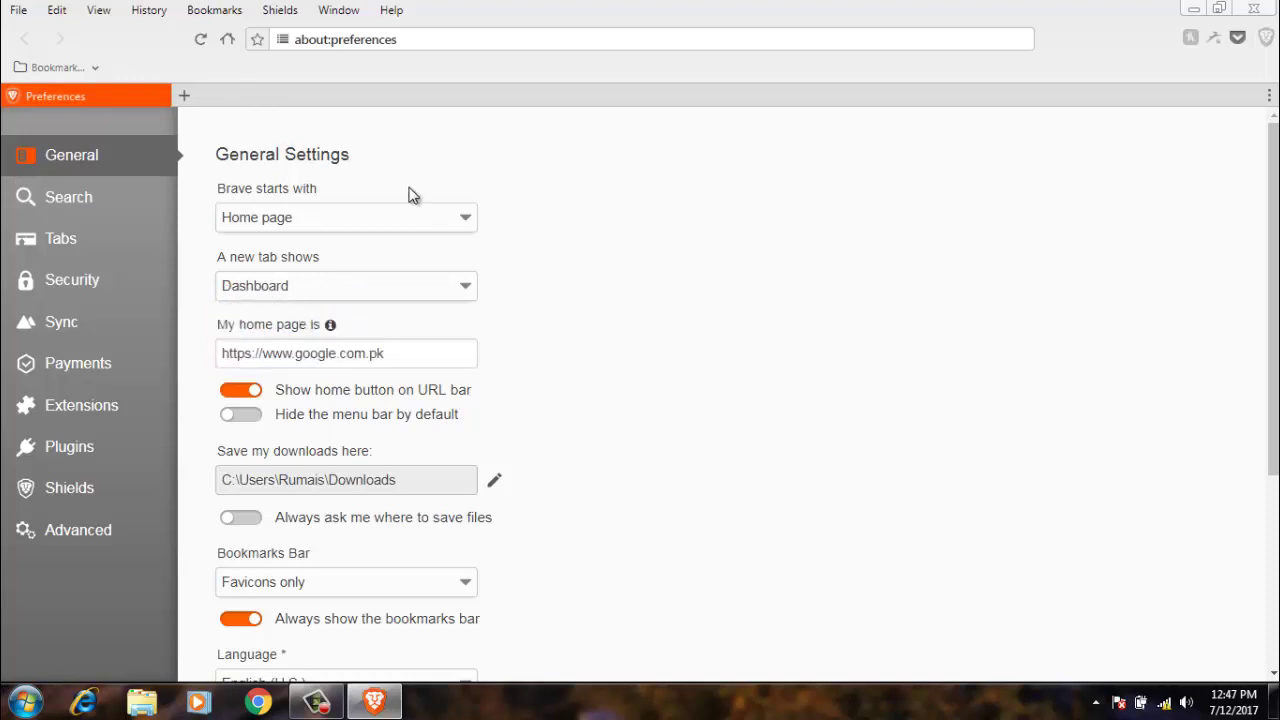
{"action": "left_click", "coordinate": [185, 96]}
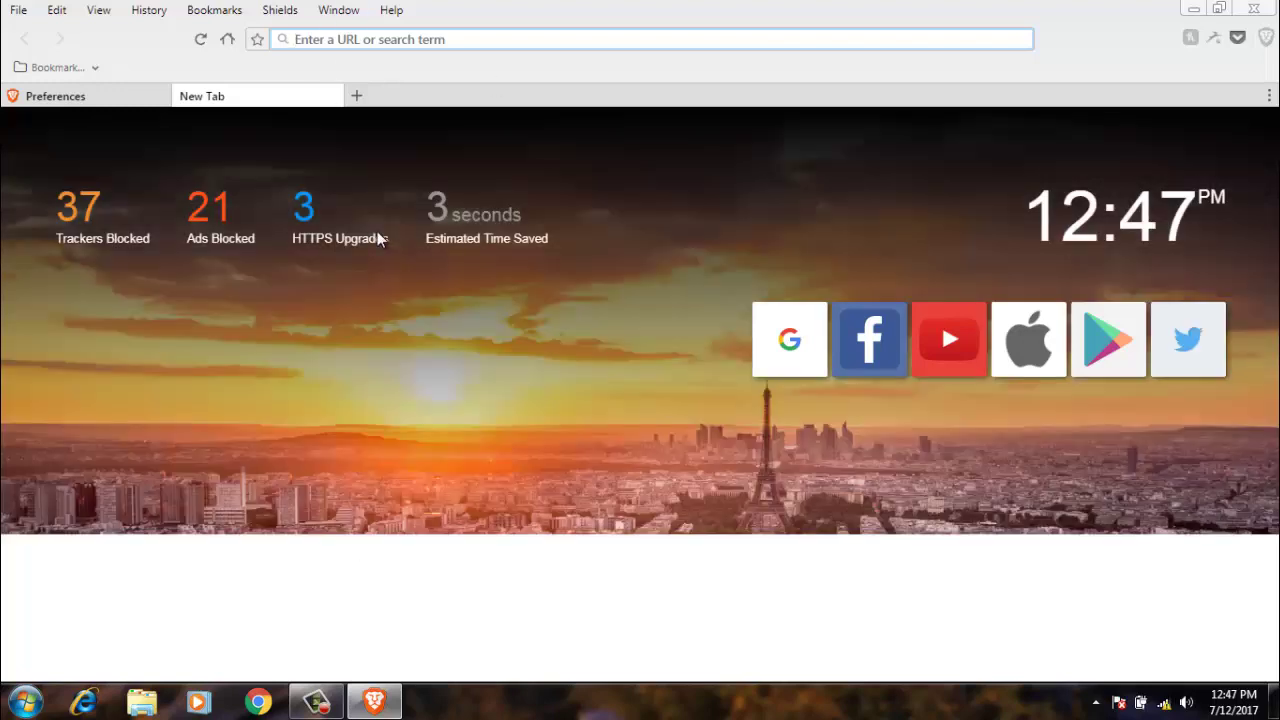
Step: Examine the new tab dashboard alongside the General settings, including the home page address
{"action": "left_click", "coordinate": [102, 90]}
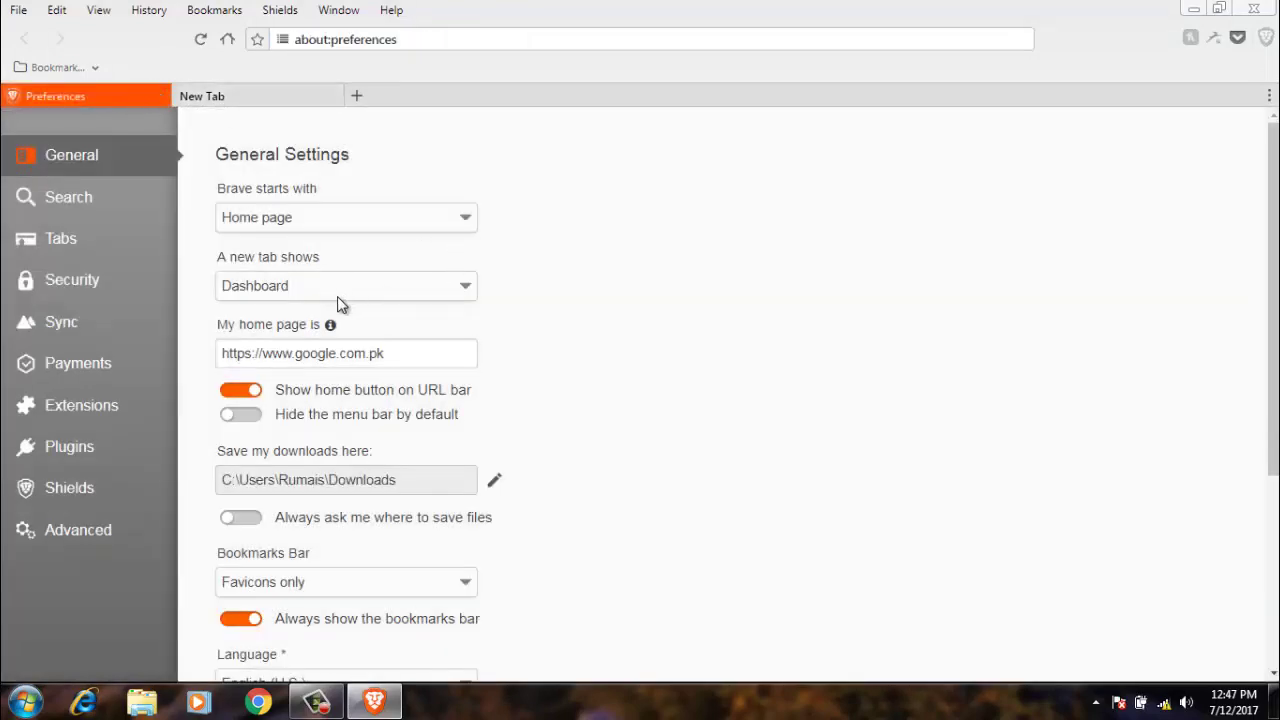
{"action": "left_click", "coordinate": [200, 95]}
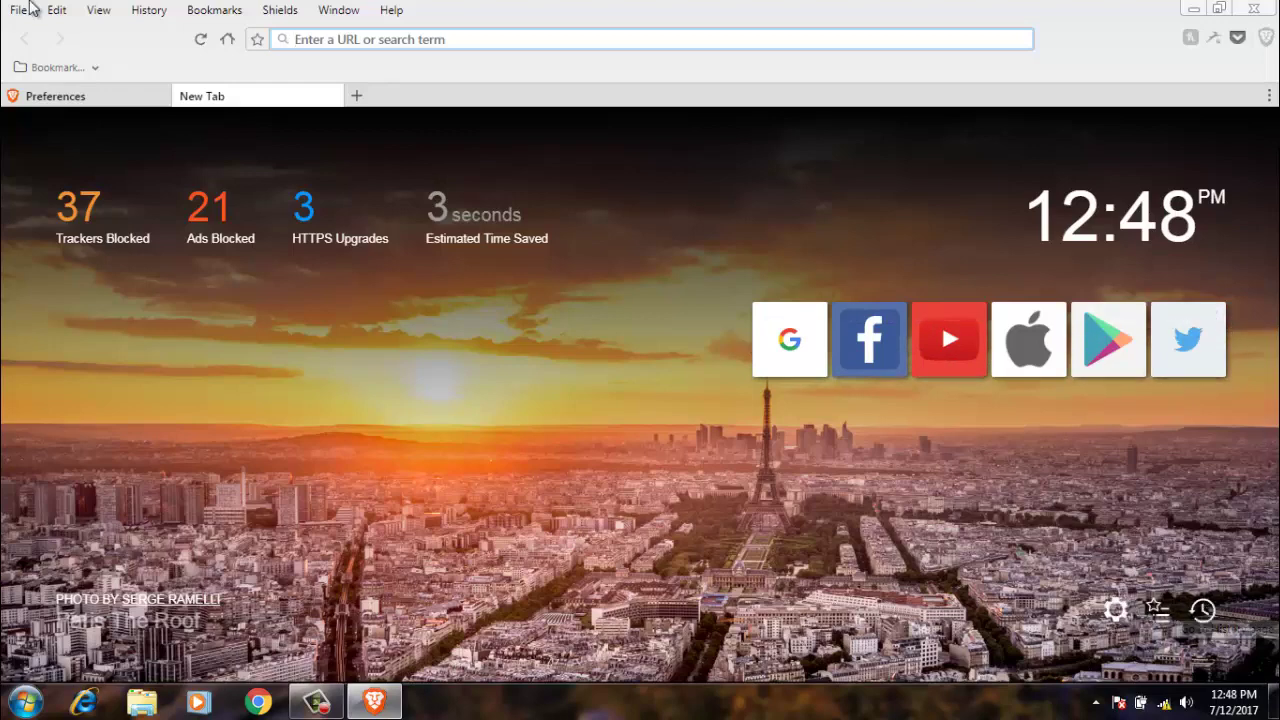
{"action": "left_click", "coordinate": [69, 97]}
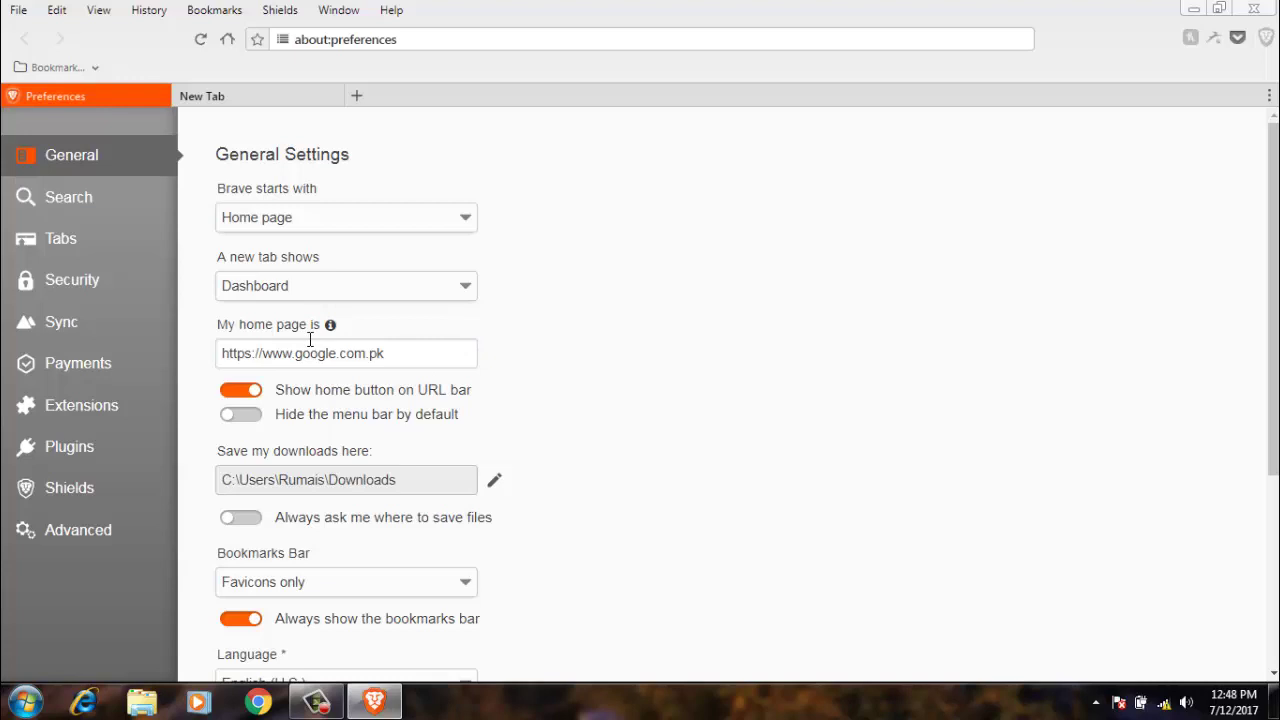
{"action": "left_click_drag", "start_coordinate": [397, 351], "coordinate": [195, 345]}
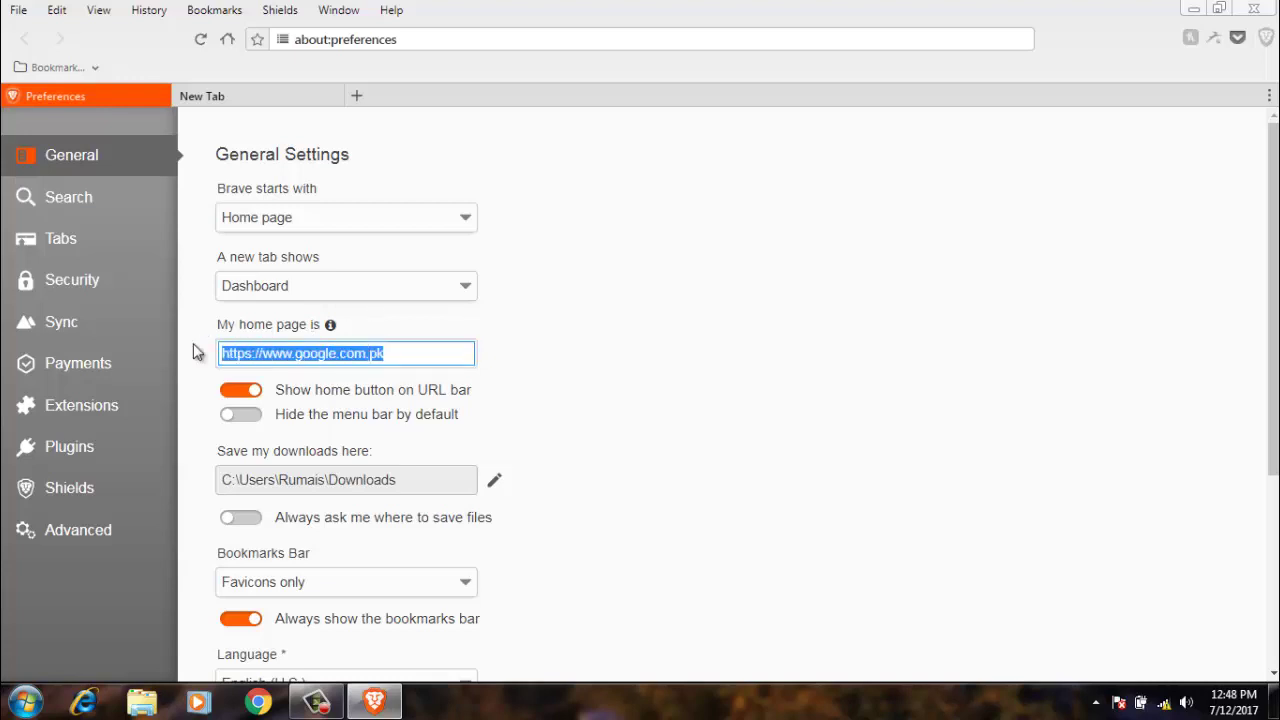
{"action": "left_click", "coordinate": [674, 380]}
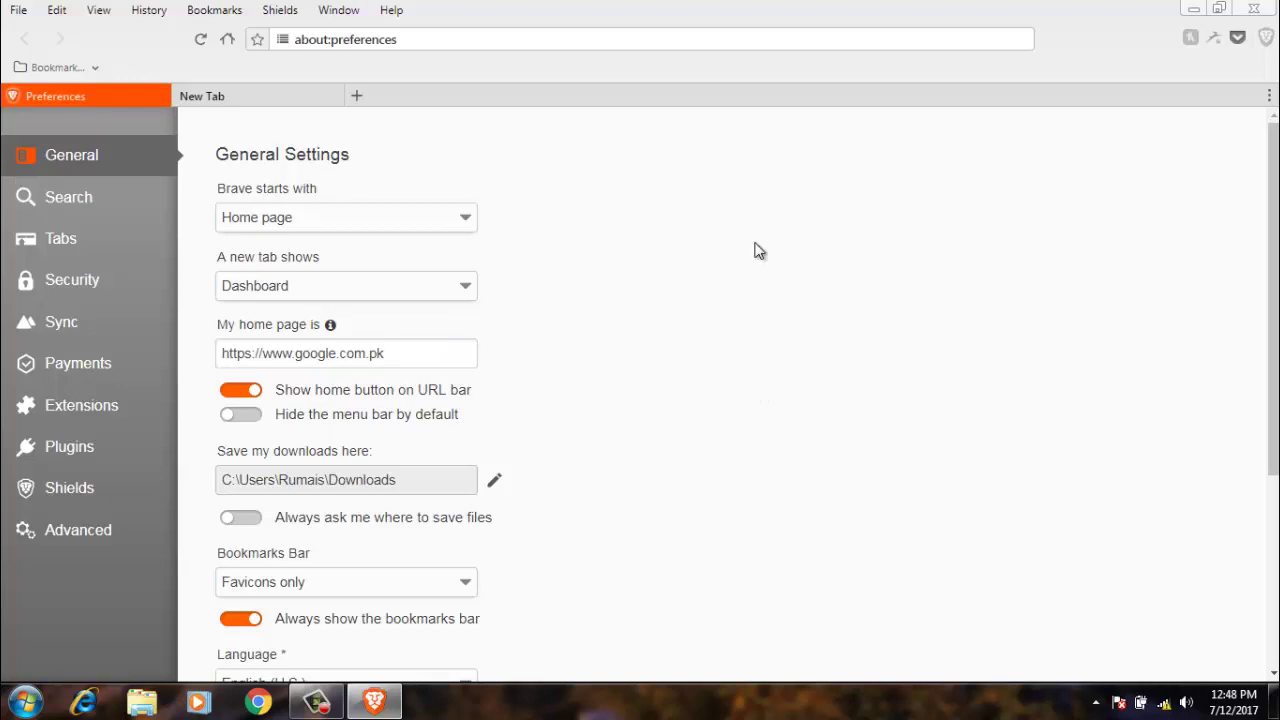
Step: Restart Brave to check which page it starts with, and reopen the browser's settings
{"action": "left_click", "coordinate": [1253, 12]}
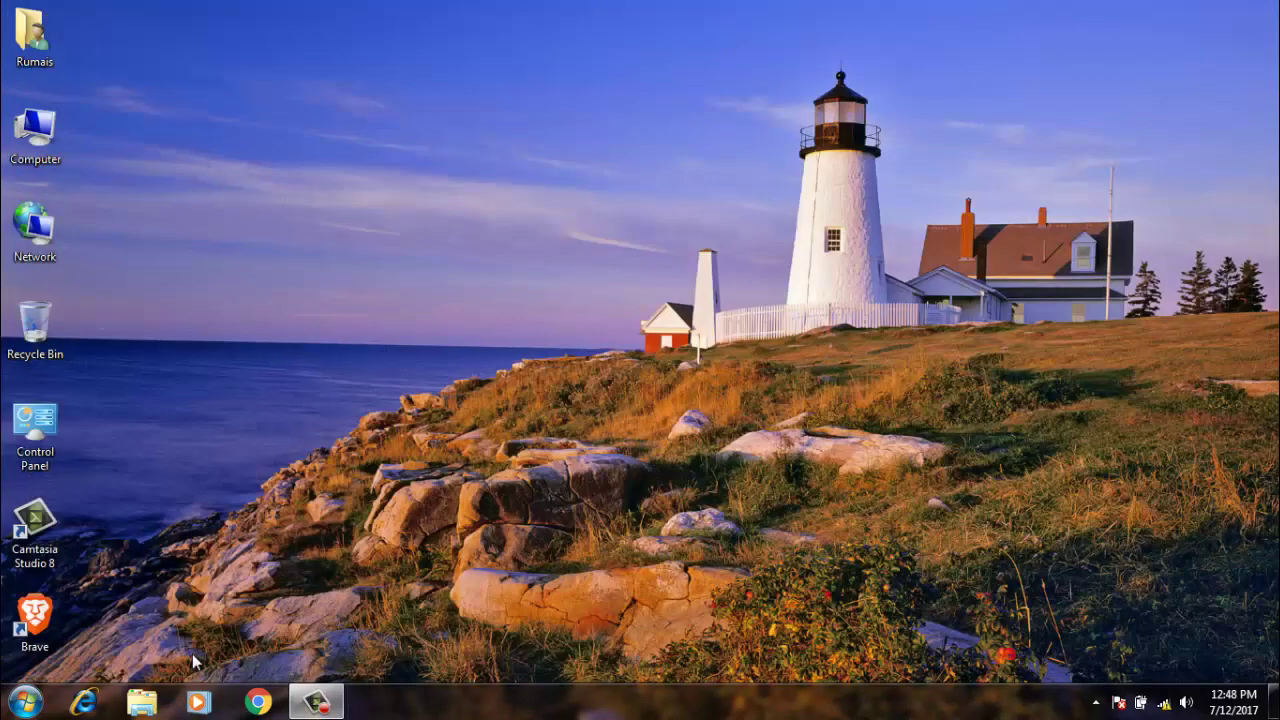
{"action": "left_click", "coordinate": [70, 615]}
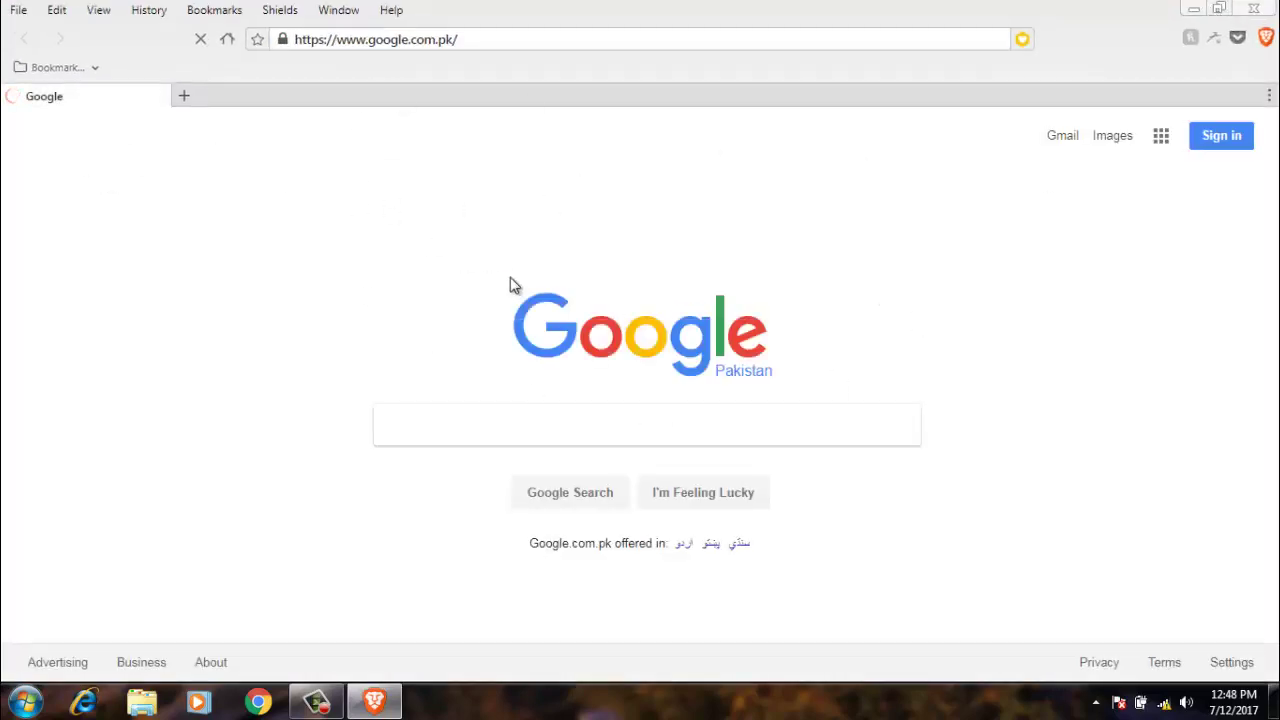
{"action": "left_click", "coordinate": [1269, 96]}
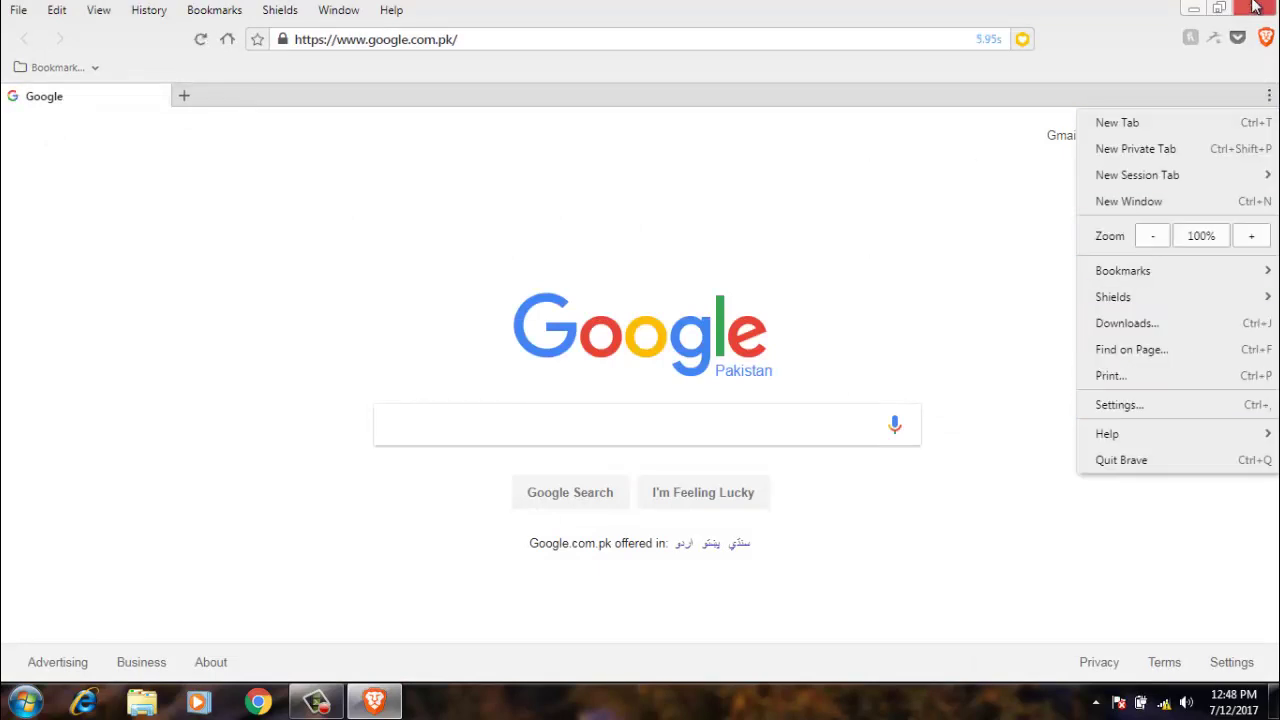
{"action": "left_click", "coordinate": [1136, 408]}
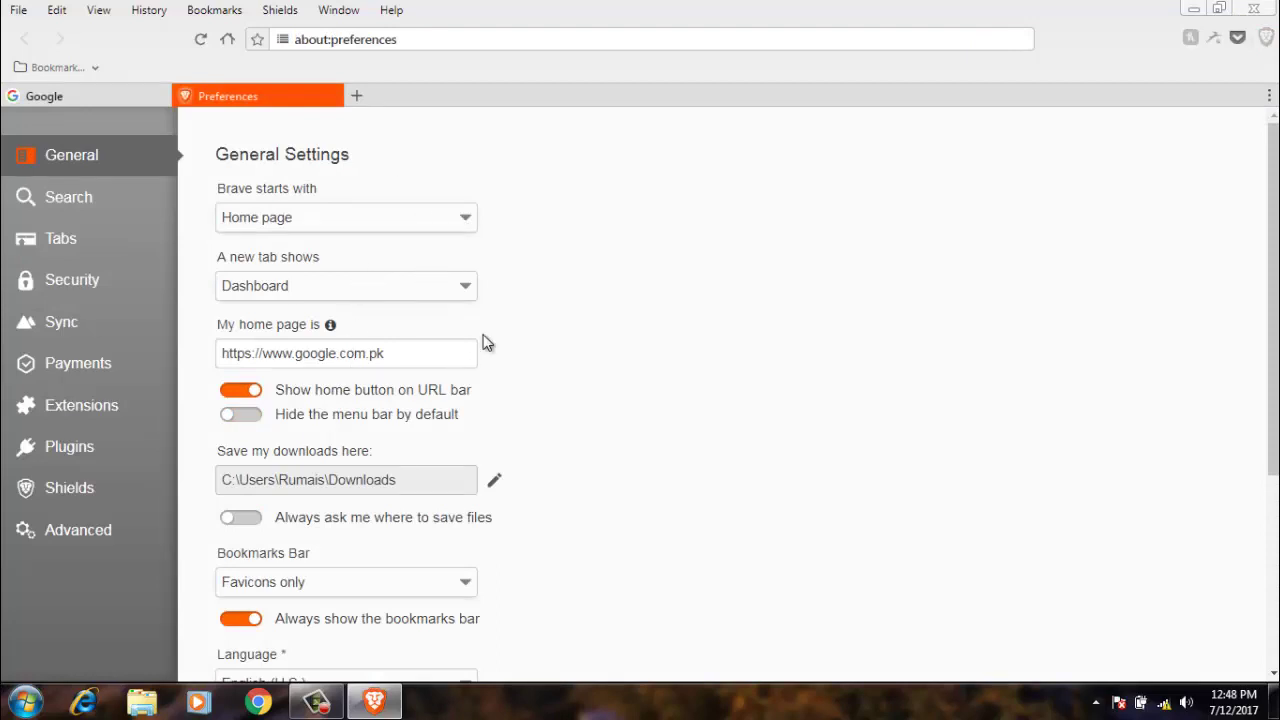
Step: Turn off the home button on the URL bar to see its effect, and turn it back on
{"action": "scroll", "coordinate": [486, 340], "scroll_direction": "down", "scroll_amount": 2}
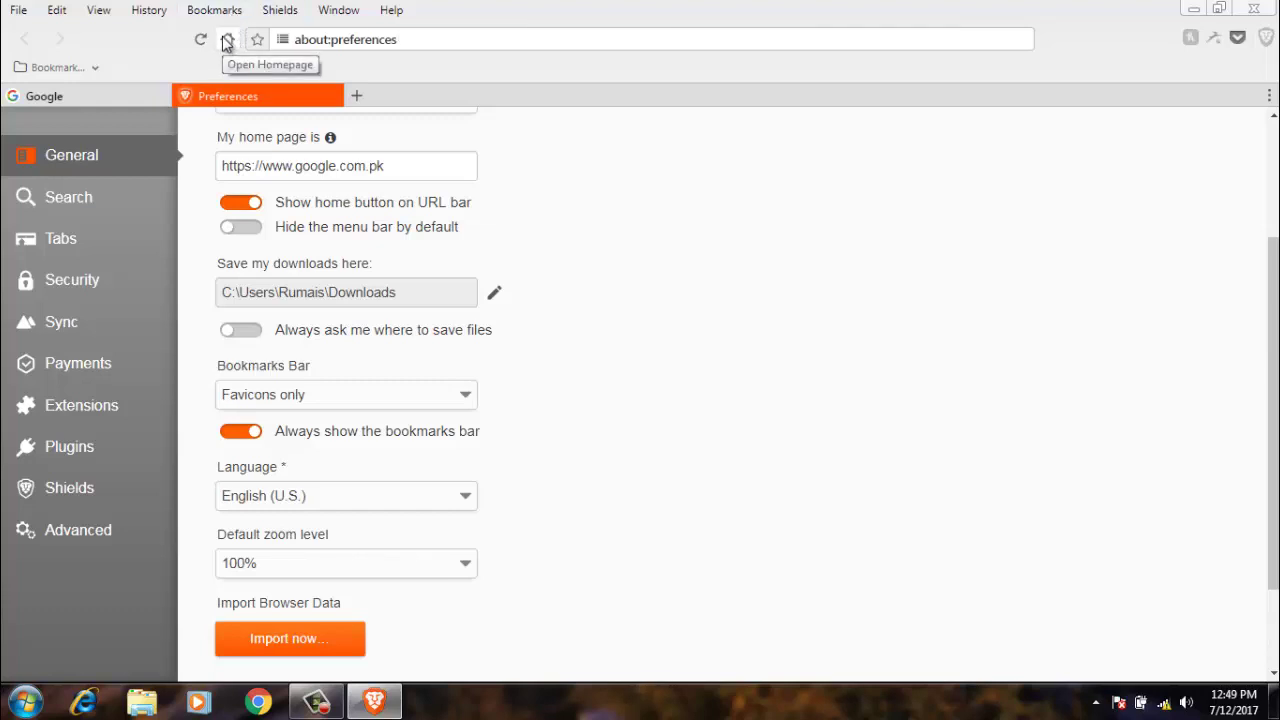
{"action": "left_click", "coordinate": [243, 203]}
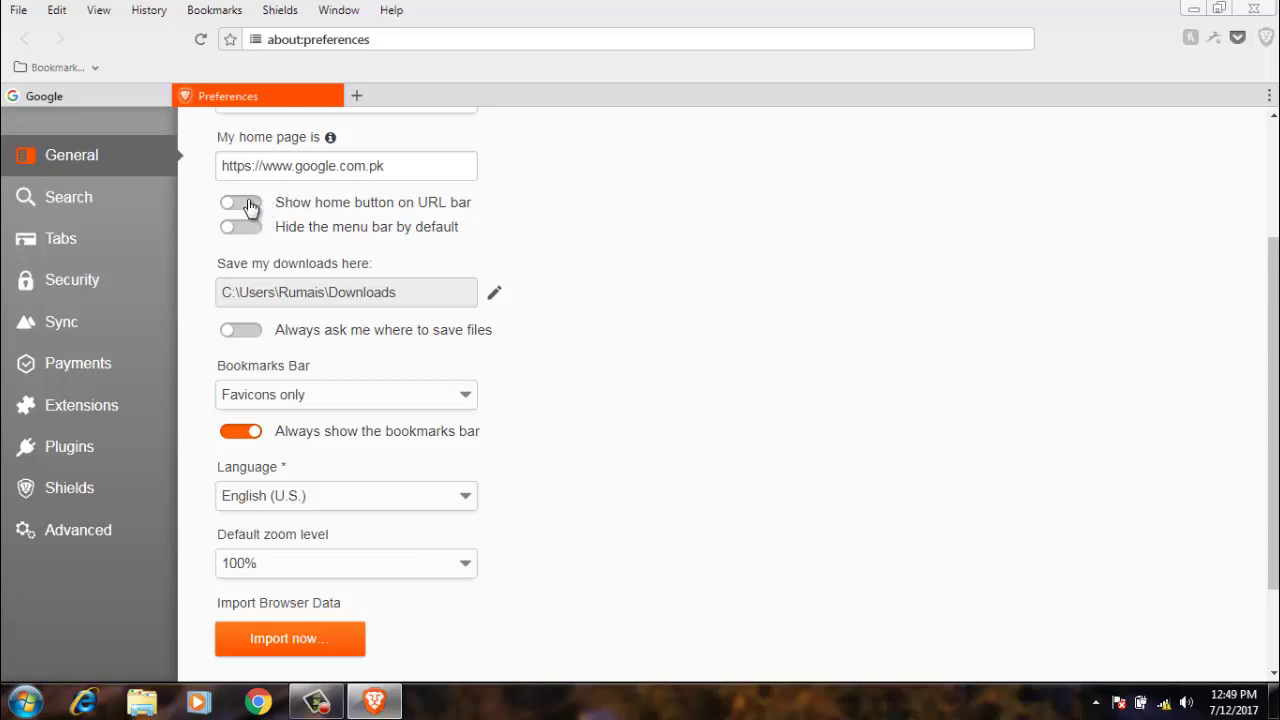
{"action": "left_click", "coordinate": [250, 207]}
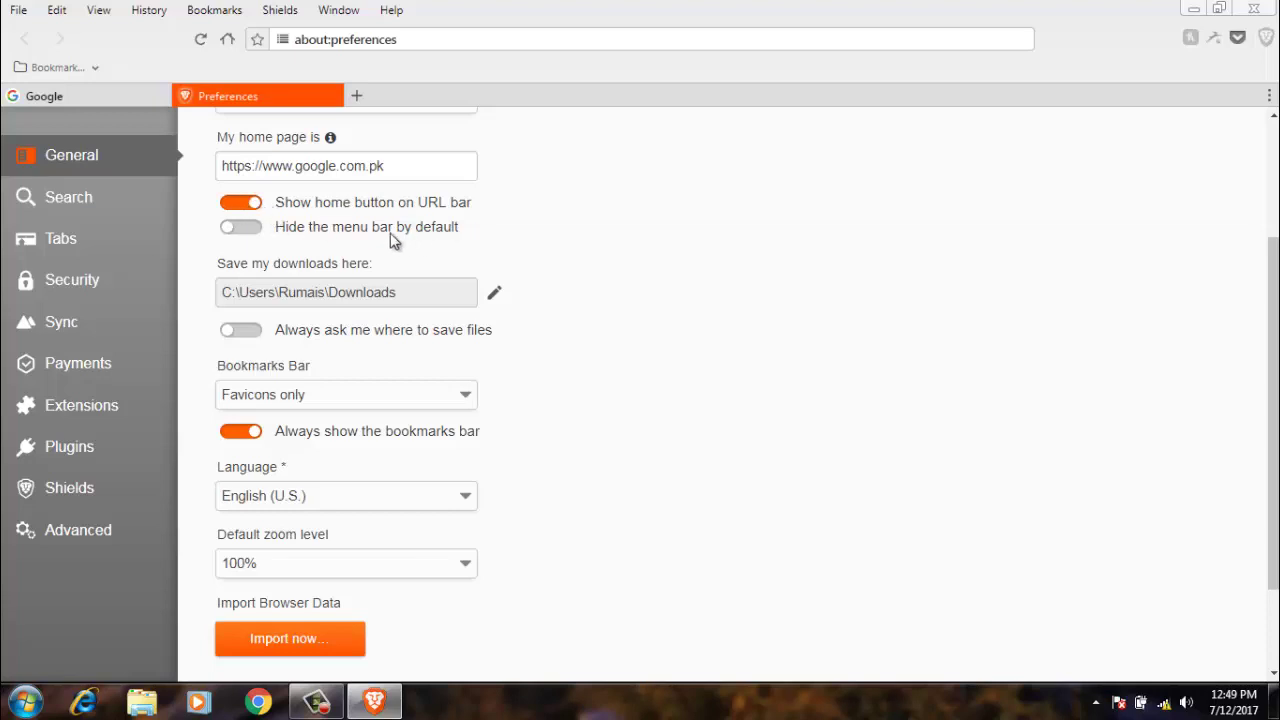
Step: Try the options for hiding the menu bar and always asking where to save files, switching each on and back off
{"action": "left_click", "coordinate": [240, 228]}
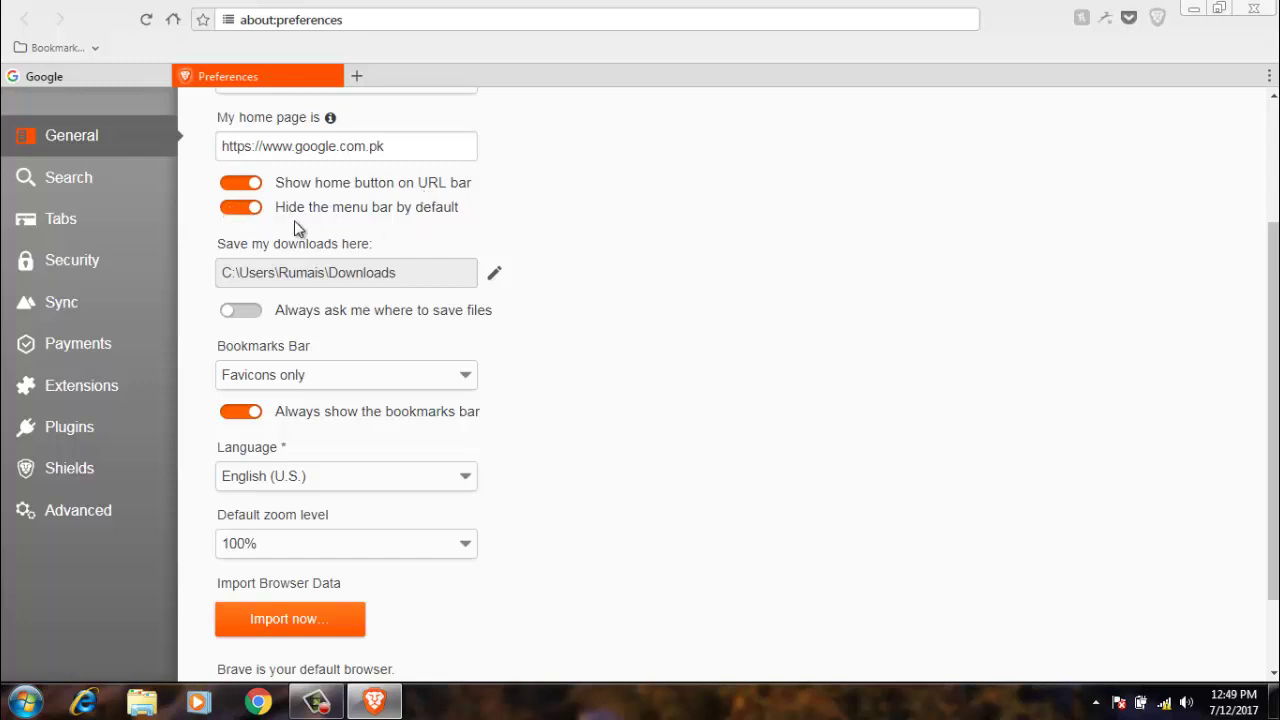
{"action": "left_click", "coordinate": [250, 212]}
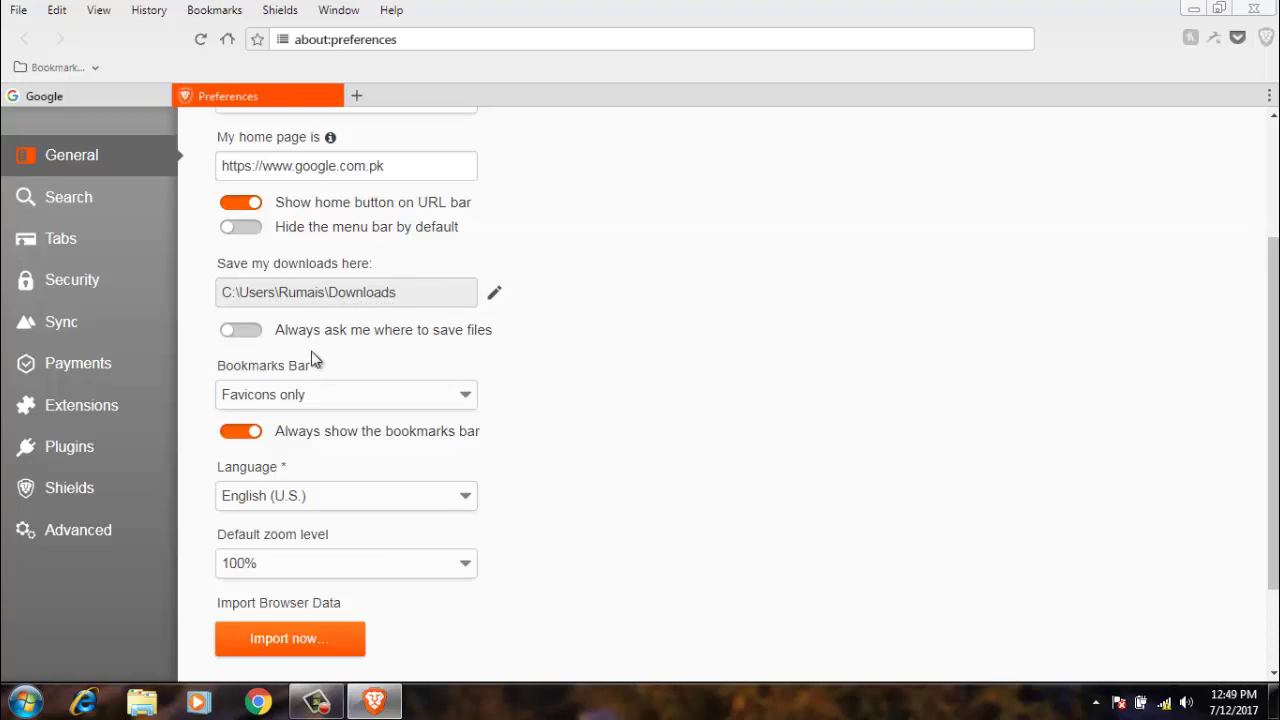
{"action": "left_click", "coordinate": [240, 332]}
{"action": "left_click", "coordinate": [248, 337]}
Step: Move the bookmark out of the bookmarks folder onto the bookmarks bar, open it, and return to Preferences
{"action": "scroll", "coordinate": [362, 292], "scroll_direction": "down", "scroll_amount": 2}
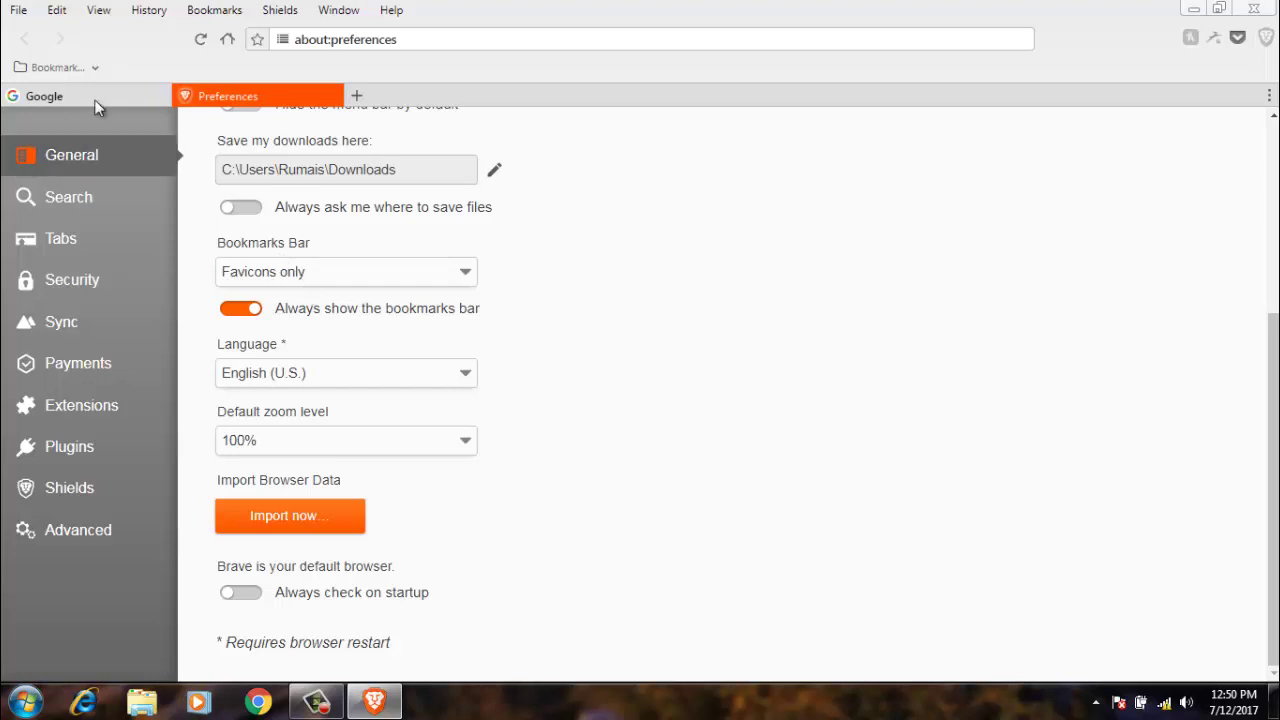
{"action": "left_click", "coordinate": [45, 67]}
{"action": "left_click_drag", "start_coordinate": [27, 155], "coordinate": [174, 68]}
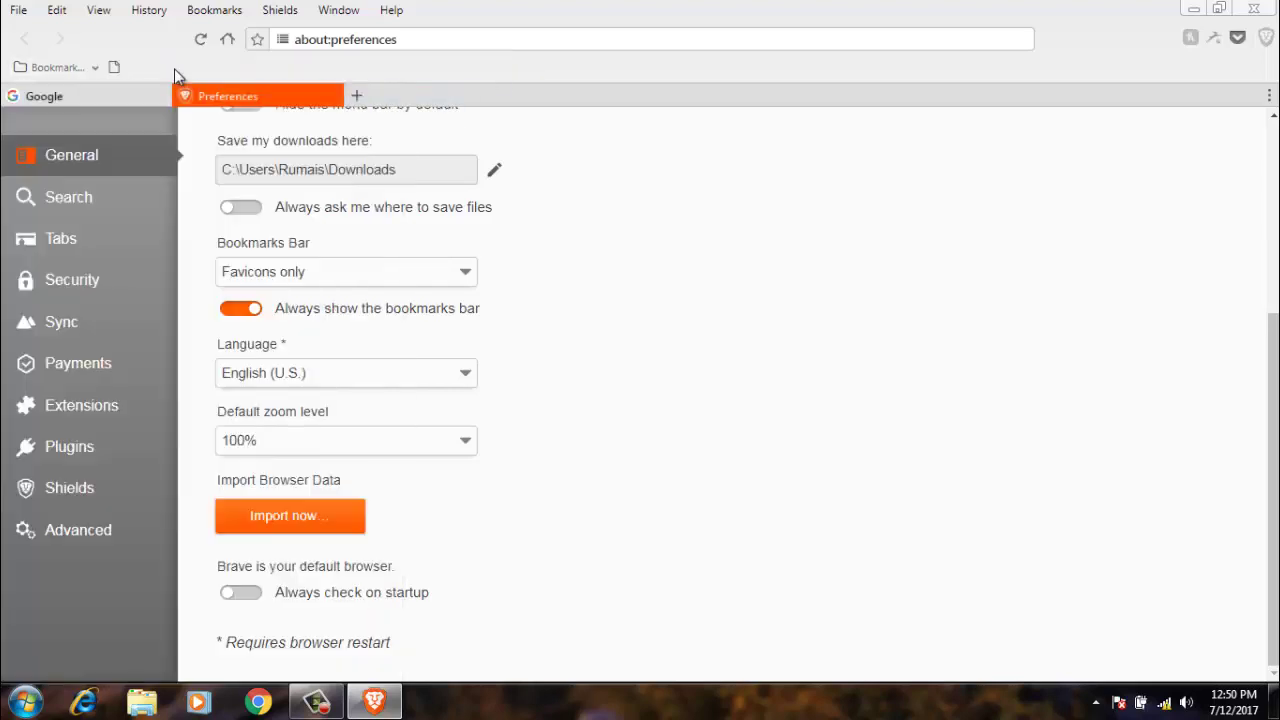
{"action": "left_click", "coordinate": [112, 66]}
{"action": "left_click", "coordinate": [27, 38]}
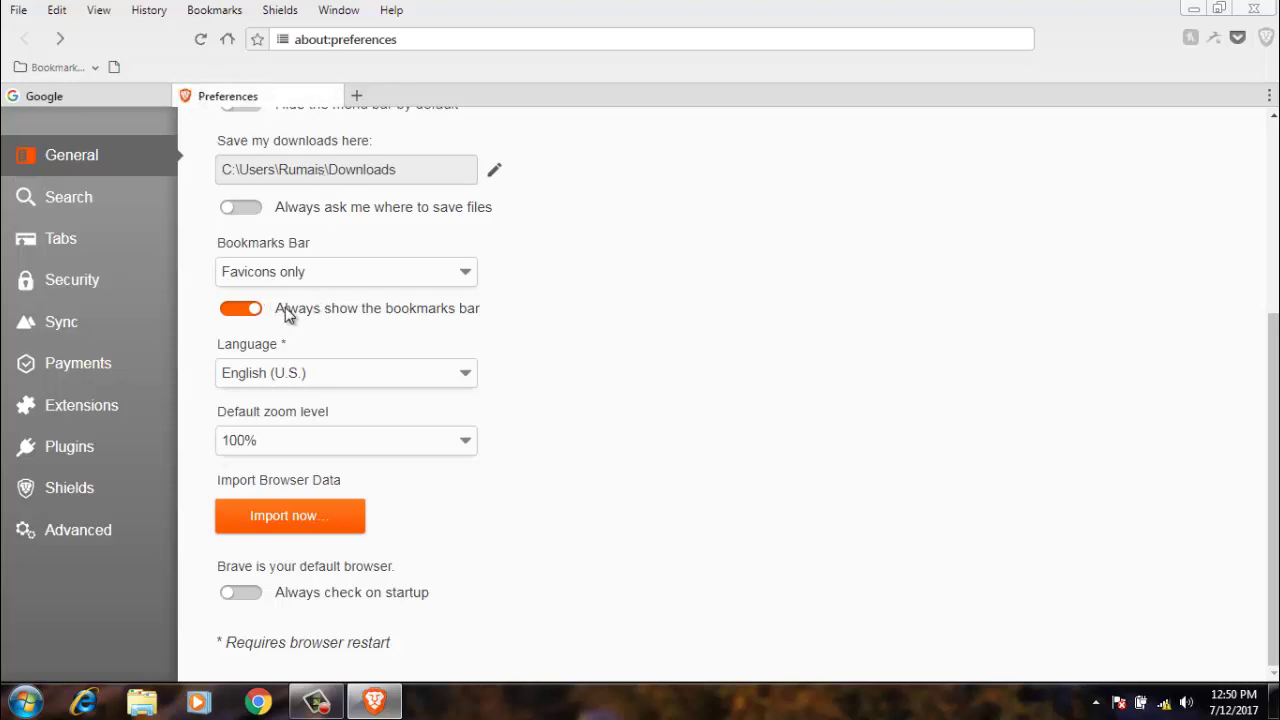
Step: Review the option for always showing the bookmarks bar and browse the available languages, keeping the current one
{"action": "left_click_drag", "start_coordinate": [478, 318], "coordinate": [258, 308]}
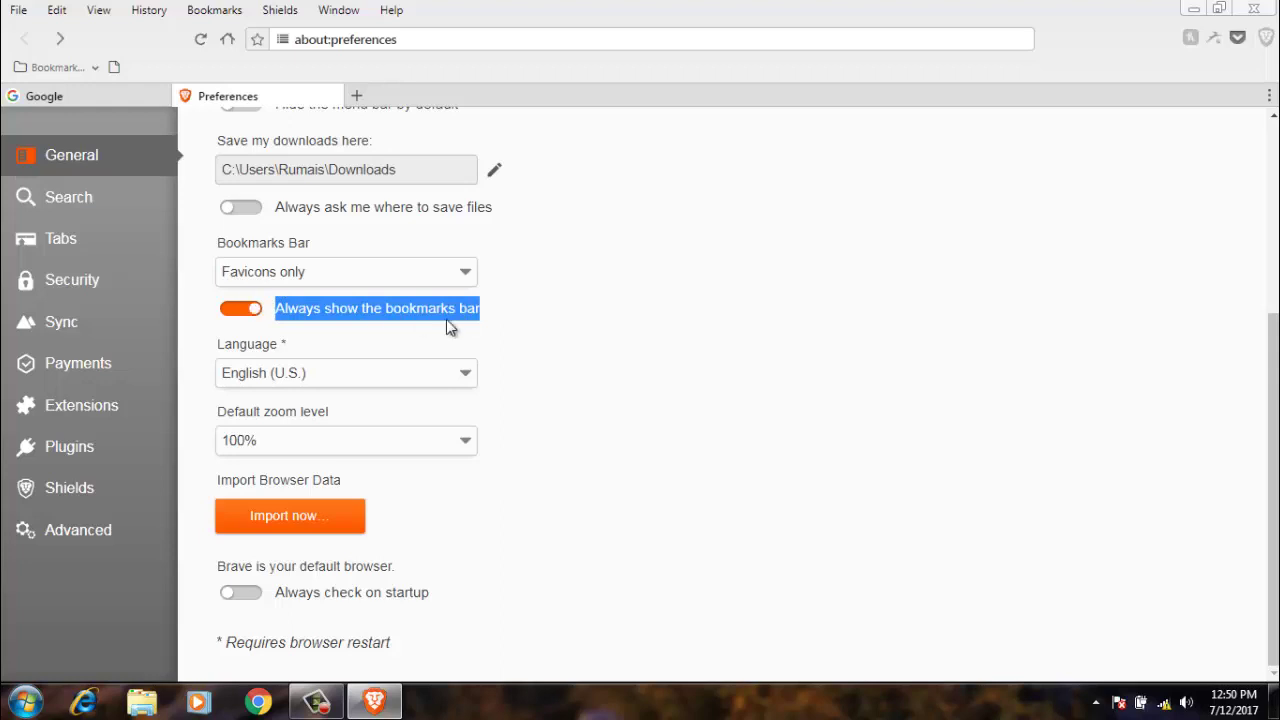
{"action": "left_click", "coordinate": [601, 316]}
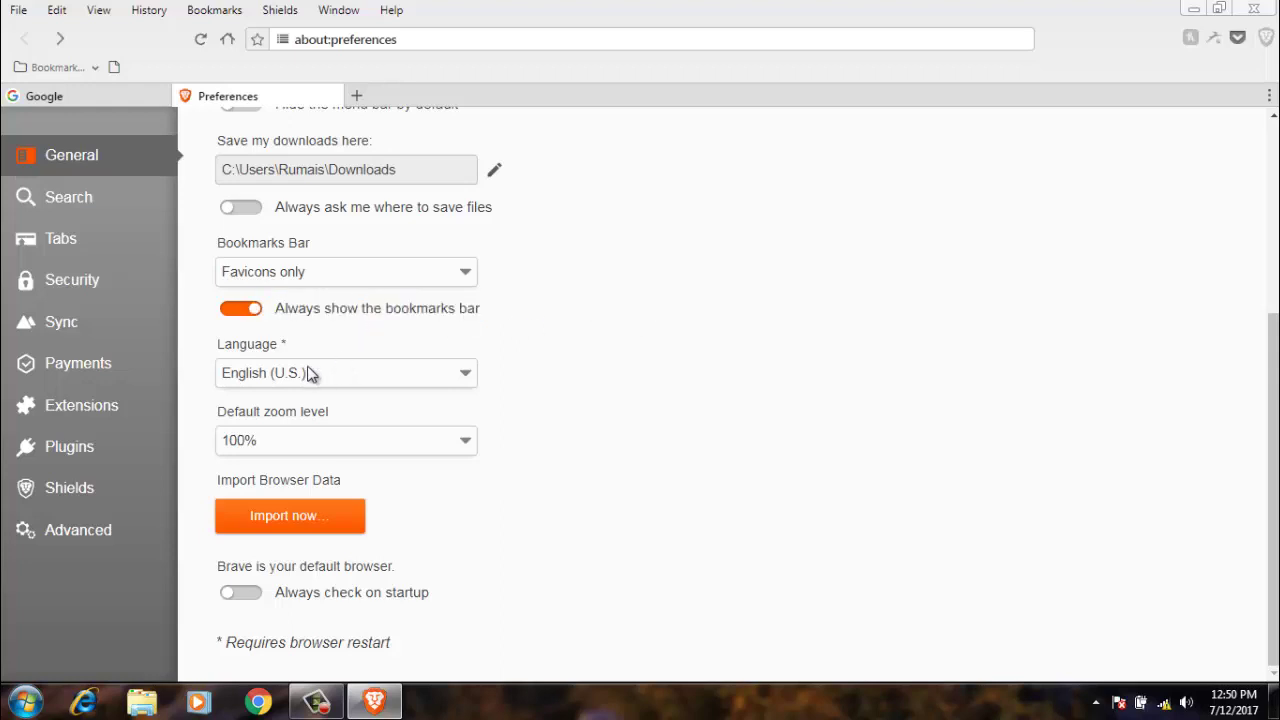
{"action": "left_click", "coordinate": [263, 374]}
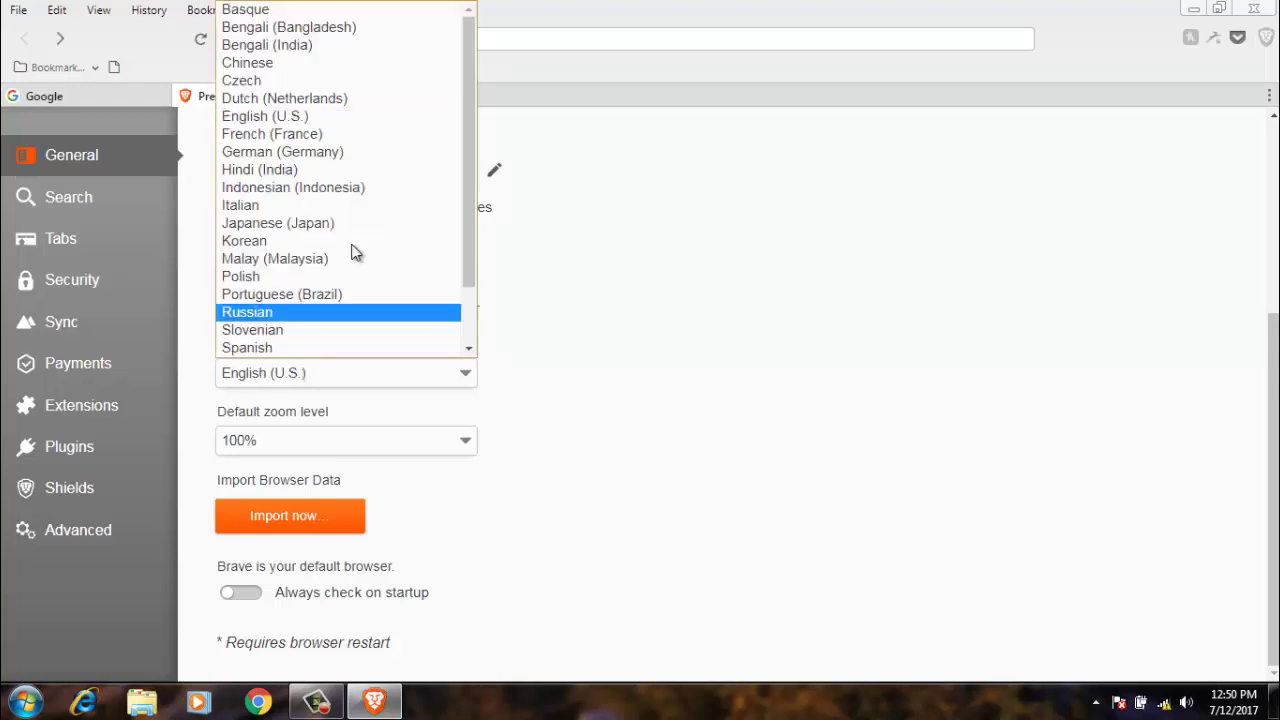
{"action": "scroll", "coordinate": [398, 186], "scroll_direction": "down", "scroll_amount": 2}
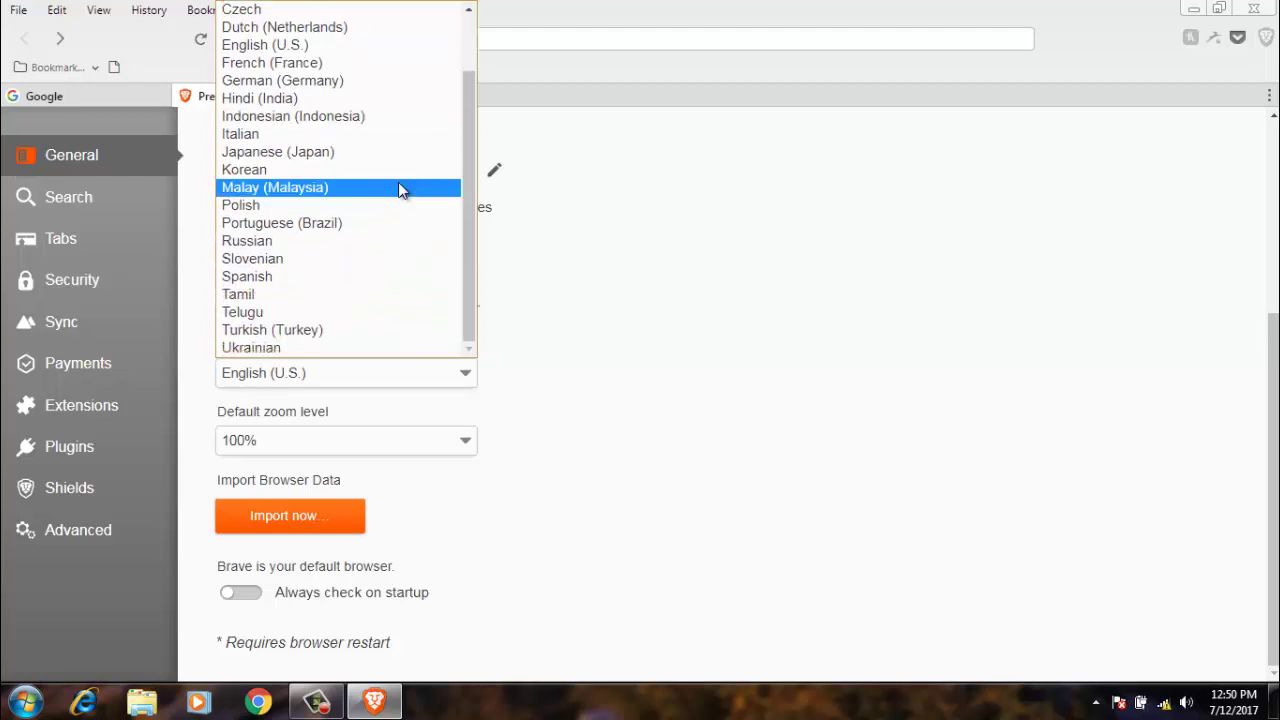
{"action": "scroll", "coordinate": [398, 228], "scroll_direction": "up", "scroll_amount": 2}
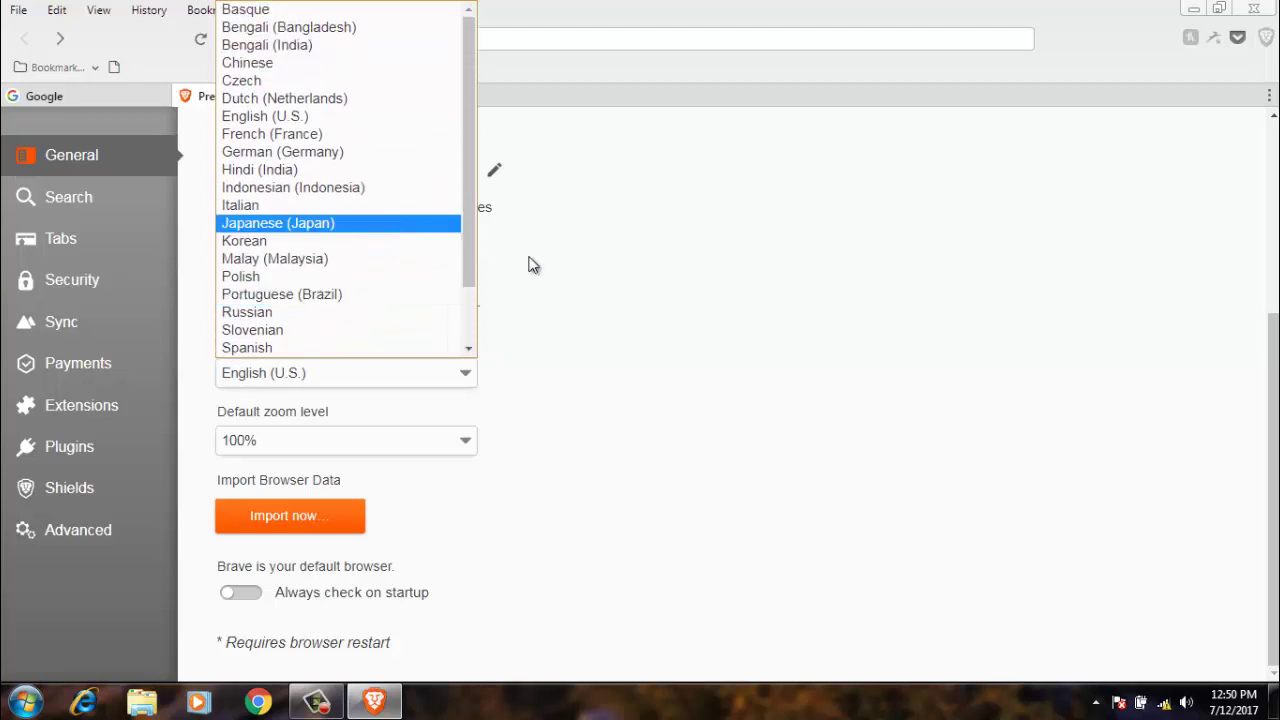
{"action": "left_click", "coordinate": [610, 378]}
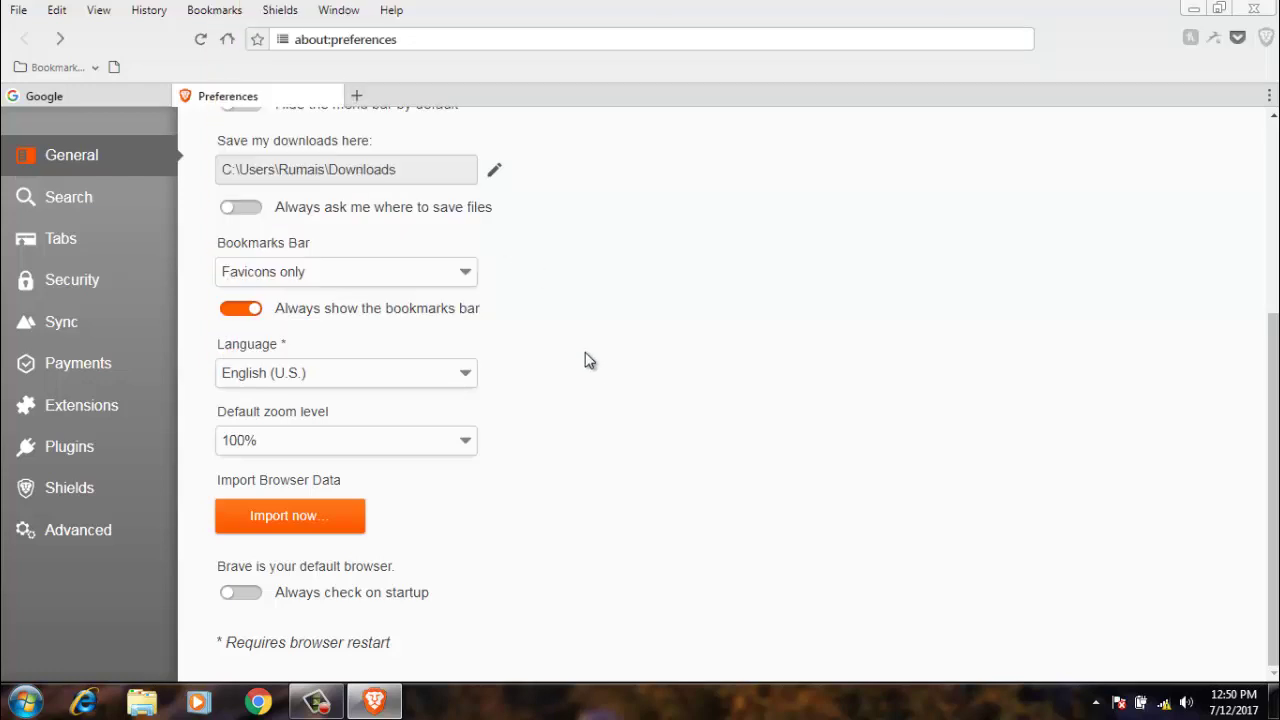
Step: Try a default zoom level of 105%, and set it back to 100%
{"action": "left_click", "coordinate": [252, 436]}
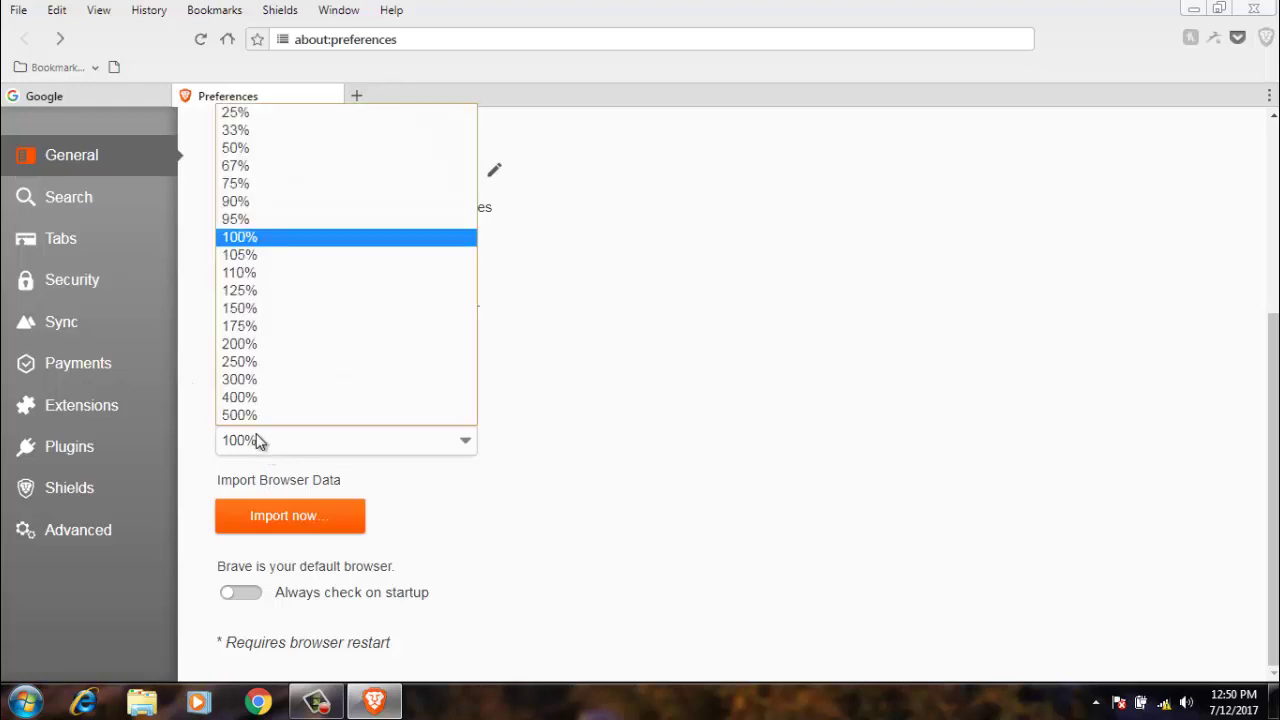
{"action": "left_click", "coordinate": [248, 262]}
{"action": "left_click", "coordinate": [366, 472]}
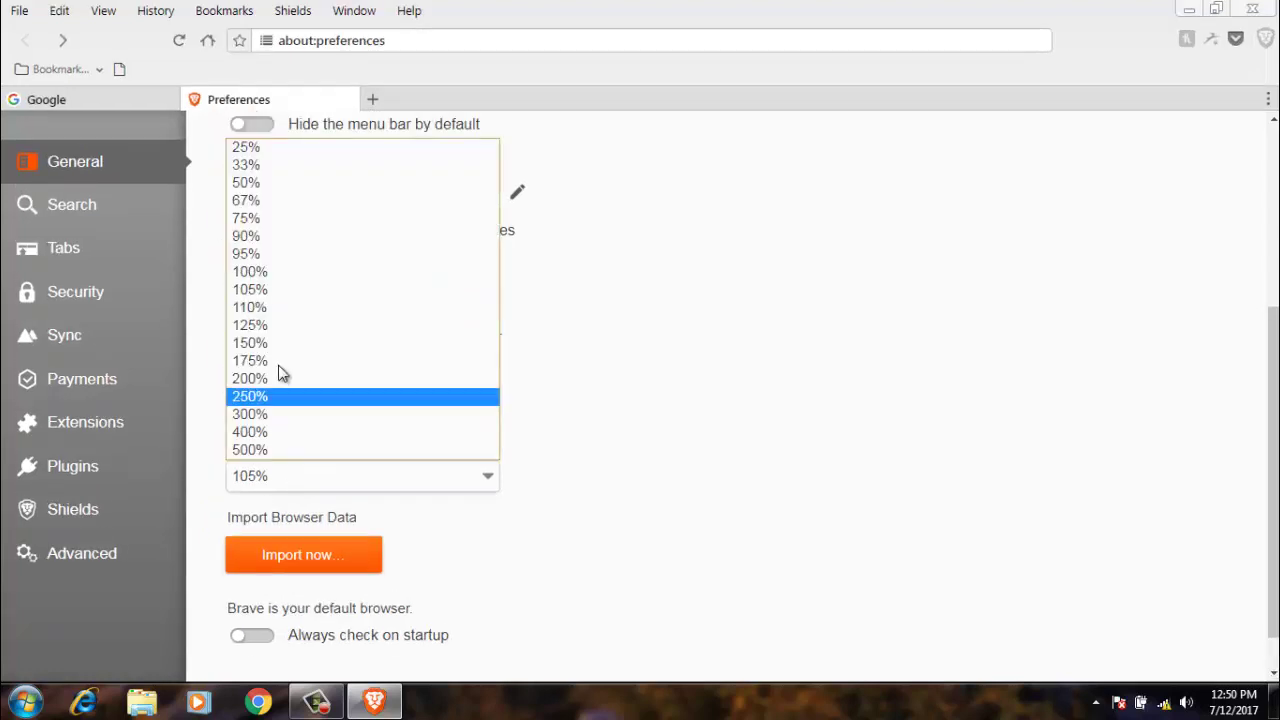
{"action": "left_click", "coordinate": [246, 278]}
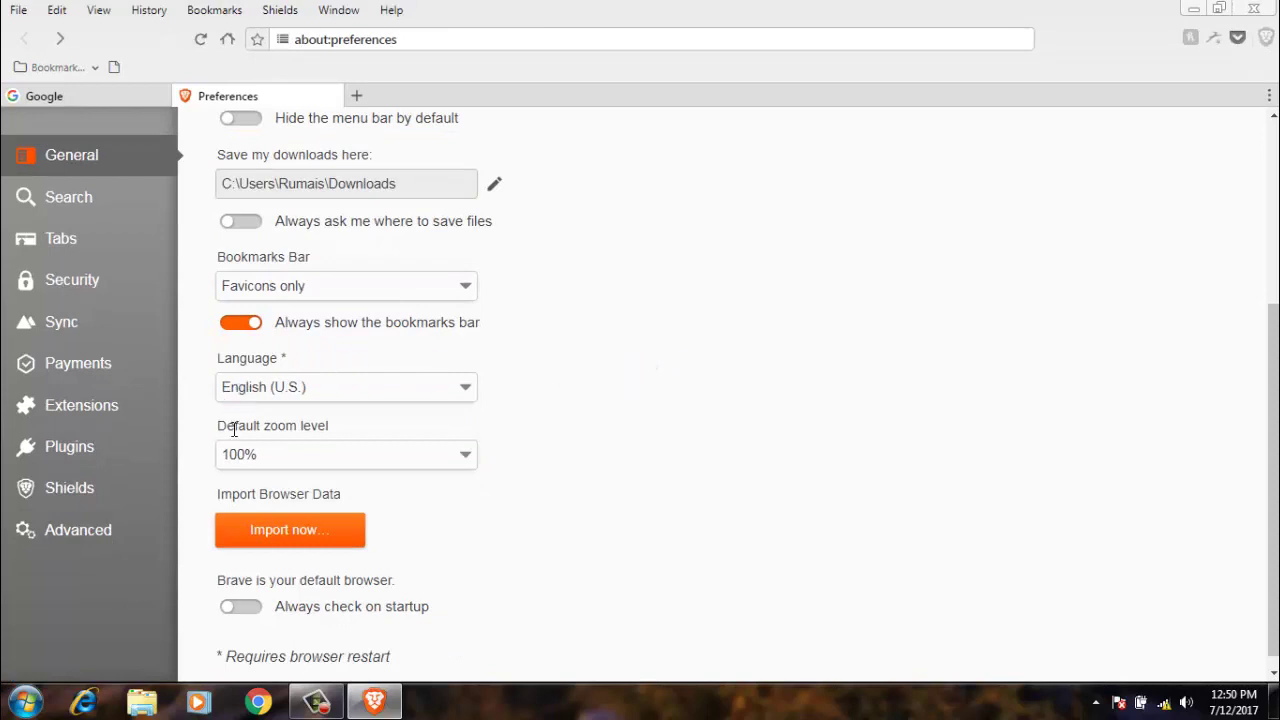
Step: Check the options for importing browser data, and cancel without importing
{"action": "left_click", "coordinate": [303, 516]}
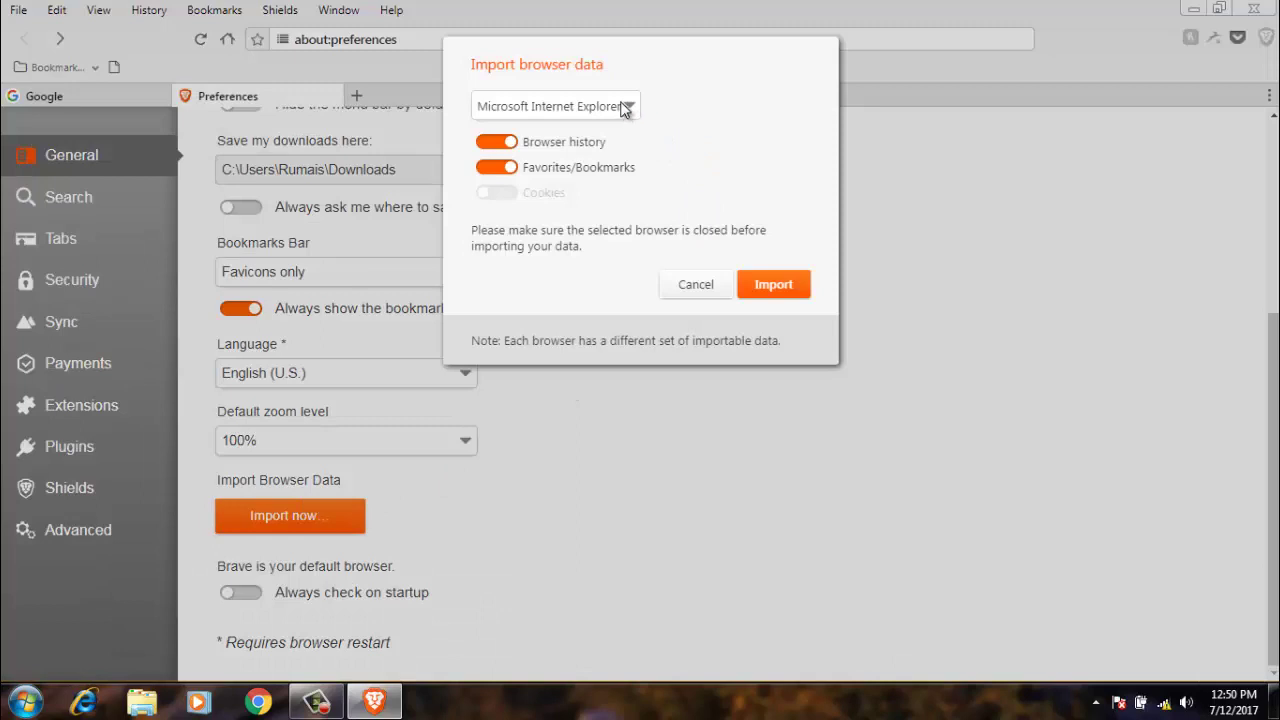
{"action": "left_click", "coordinate": [684, 287]}
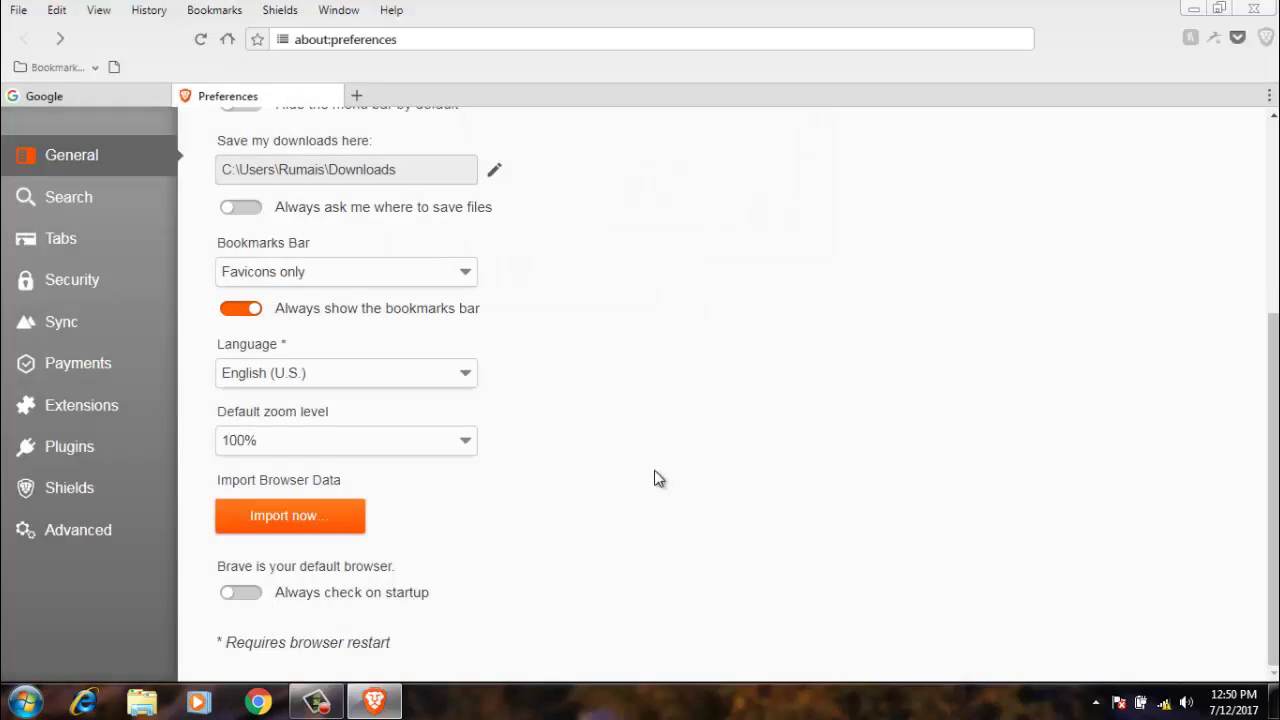
Step: Review the Search settings, including the list of search engines with their go keys and the search bar options
{"action": "left_click", "coordinate": [68, 197]}
{"action": "scroll", "coordinate": [463, 417], "scroll_direction": "up", "scroll_amount": 5}
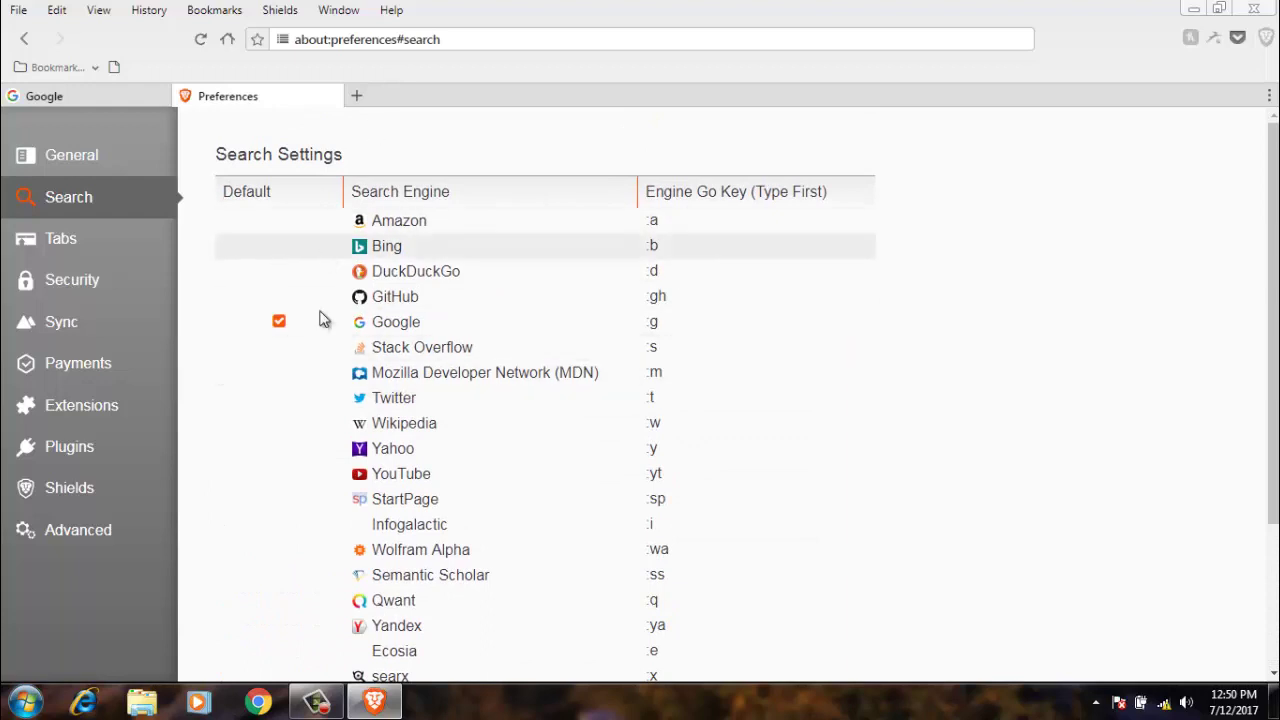
{"action": "scroll", "coordinate": [338, 330], "scroll_direction": "down", "scroll_amount": 2}
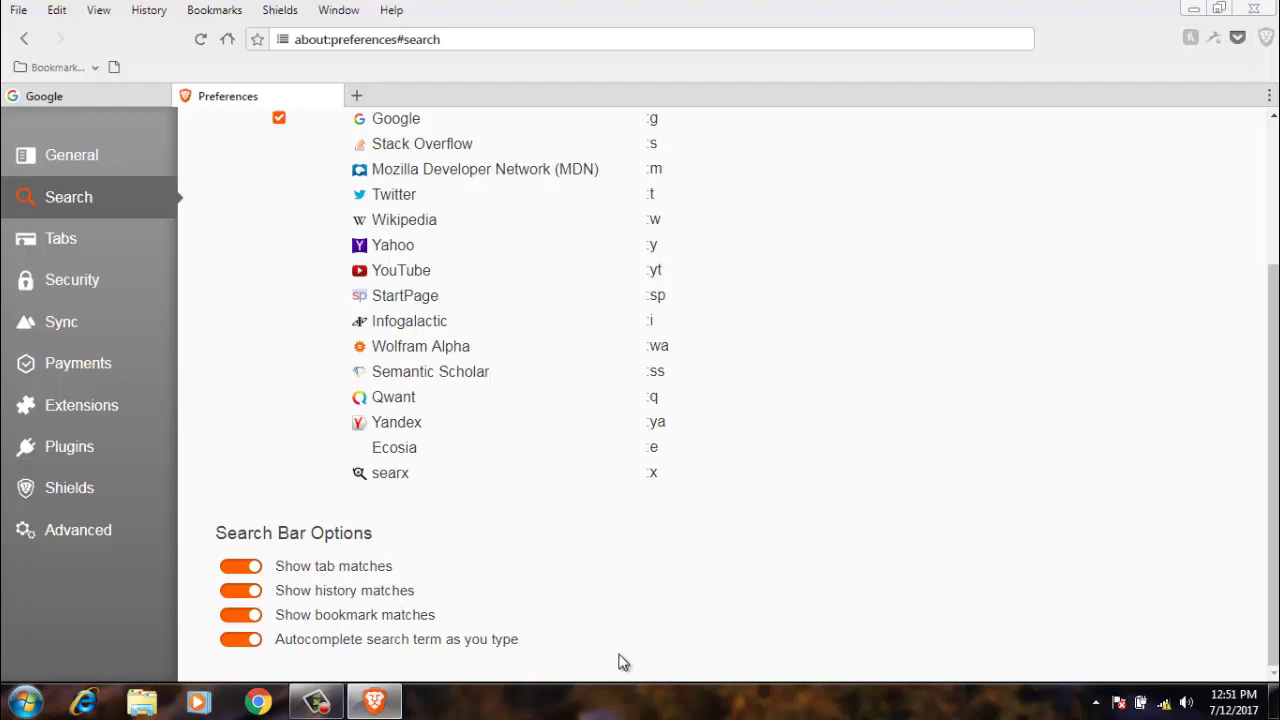
{"action": "scroll", "coordinate": [643, 600], "scroll_direction": "up", "scroll_amount": 2}
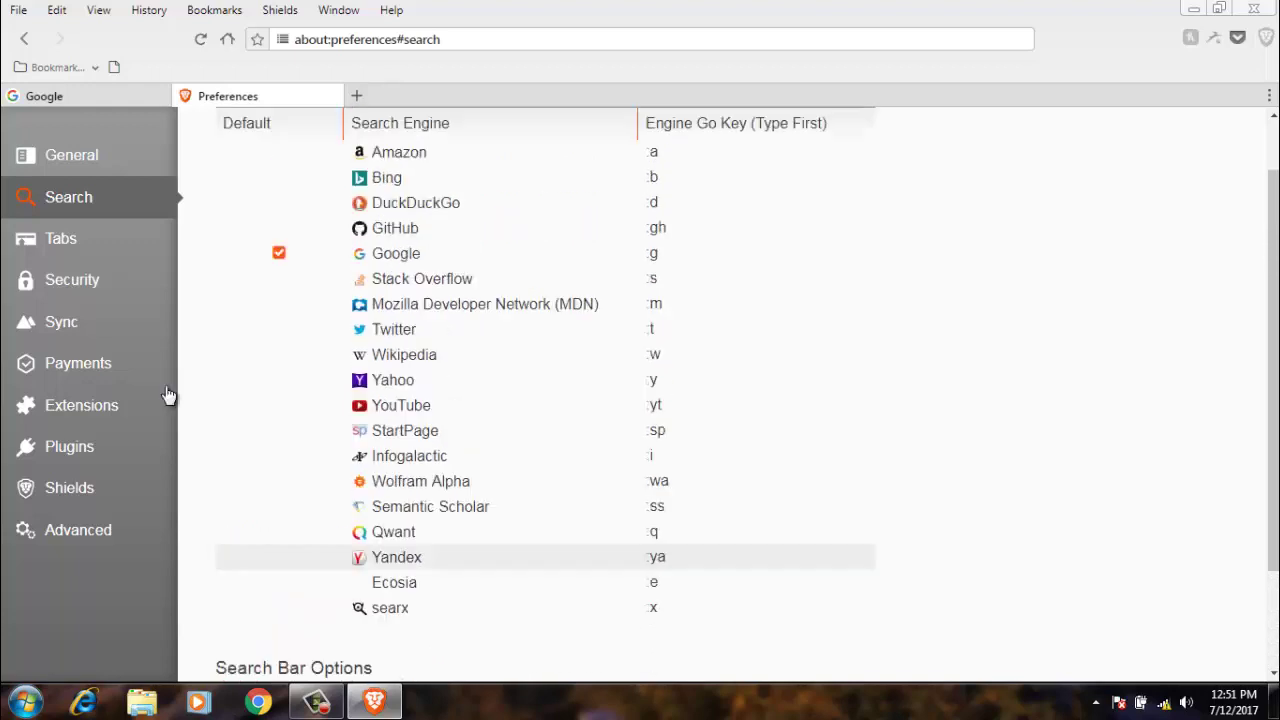
Step: Open the Tabs settings, try opening a new tab, and close it together with the Google tab
{"action": "left_click", "coordinate": [106, 257]}
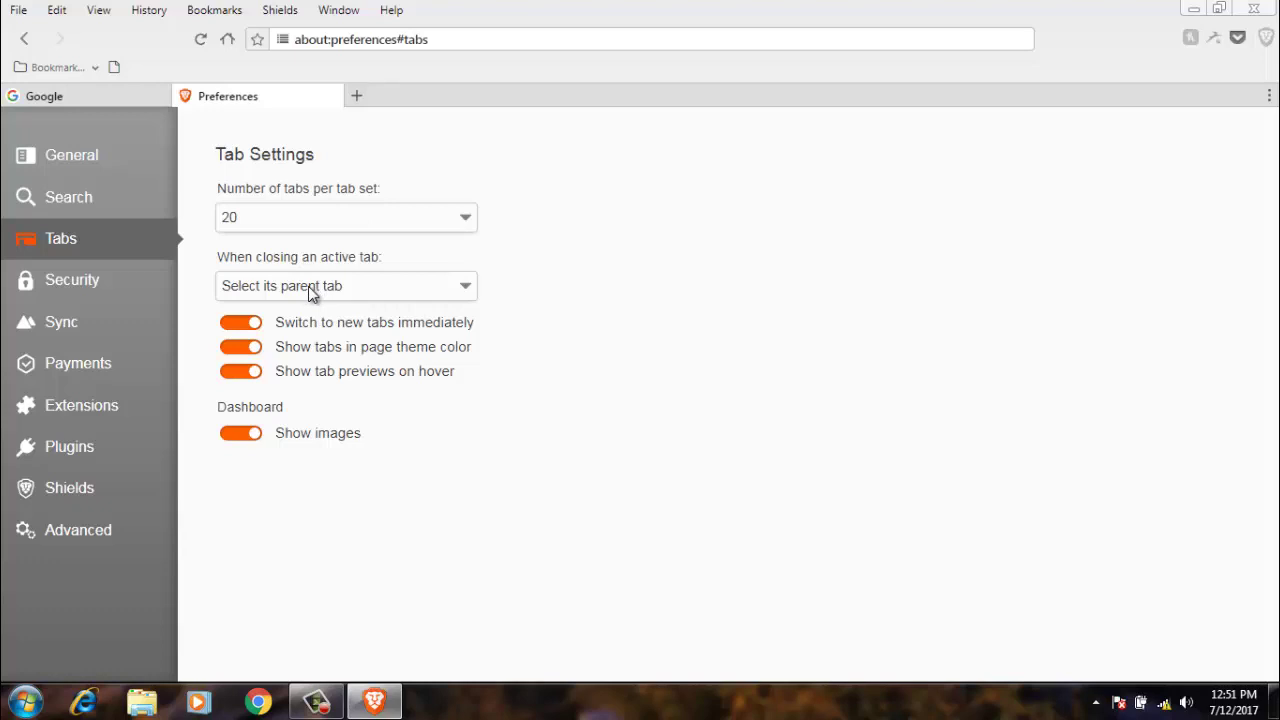
{"action": "left_click", "coordinate": [355, 95]}
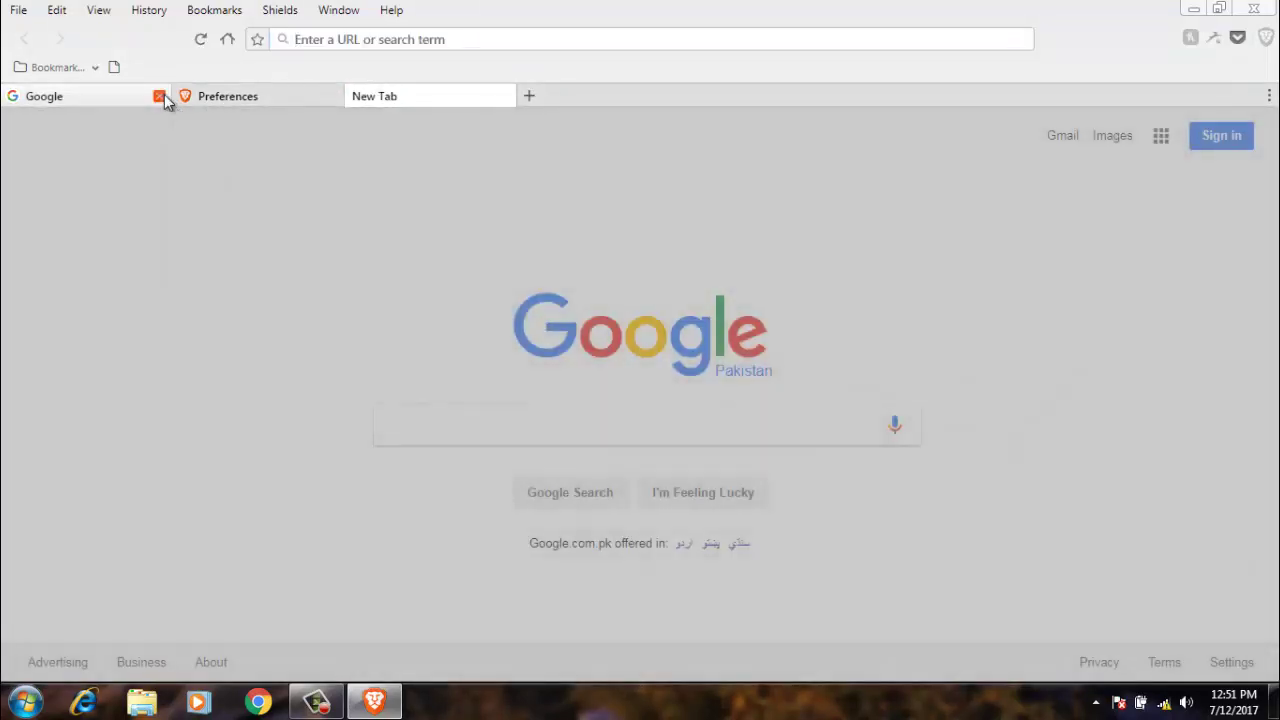
{"action": "left_click", "coordinate": [159, 96]}
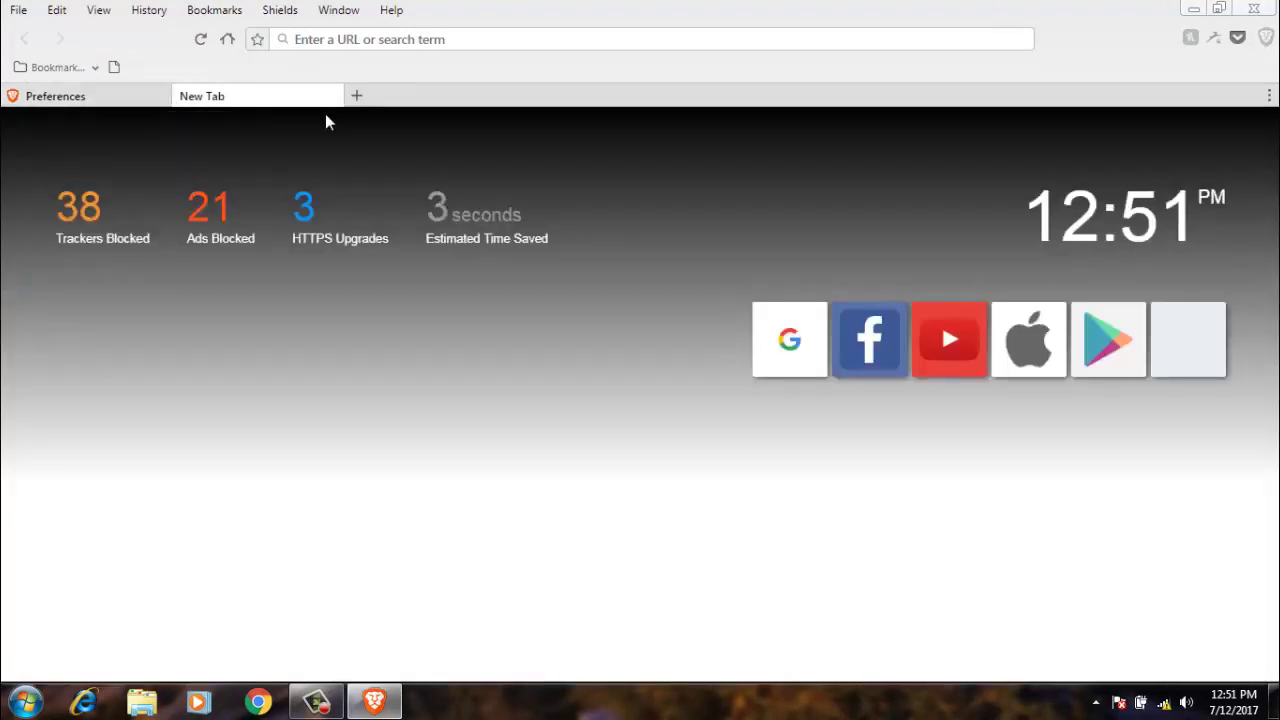
{"action": "left_click", "coordinate": [331, 96]}
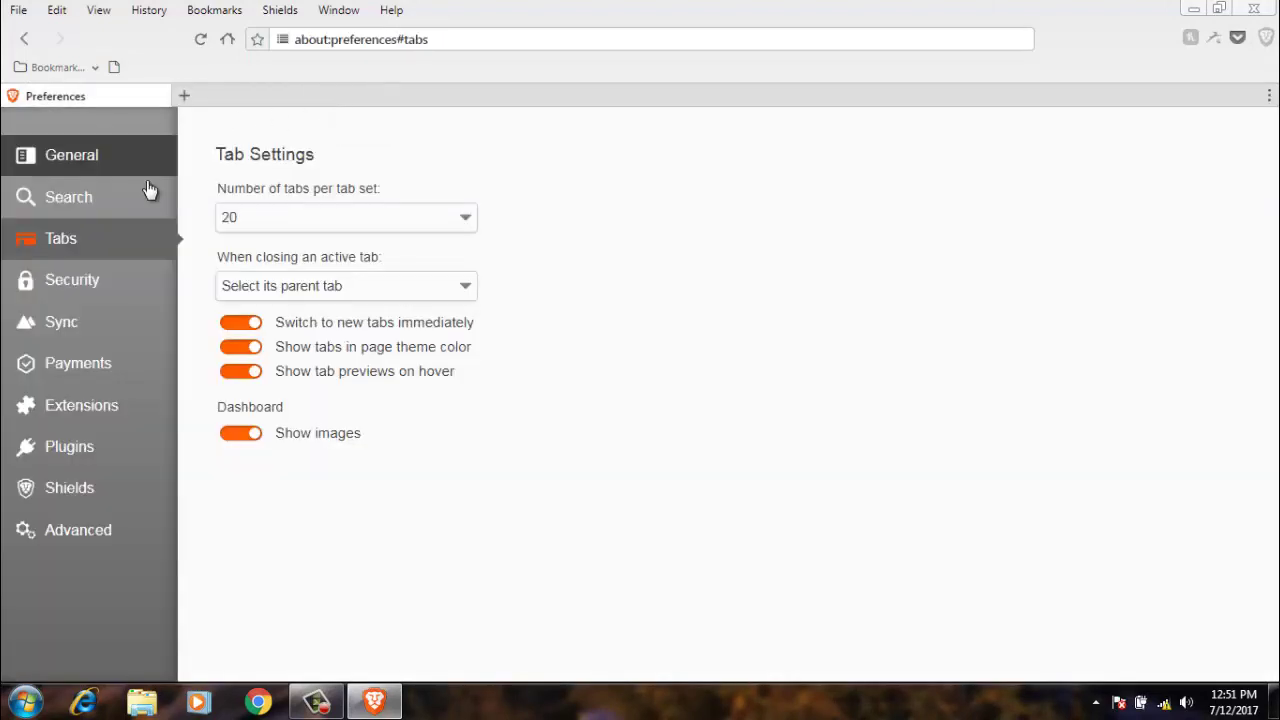
Step: Open two new tabs to see how the browser switches to them, and close both
{"action": "left_click", "coordinate": [184, 95]}
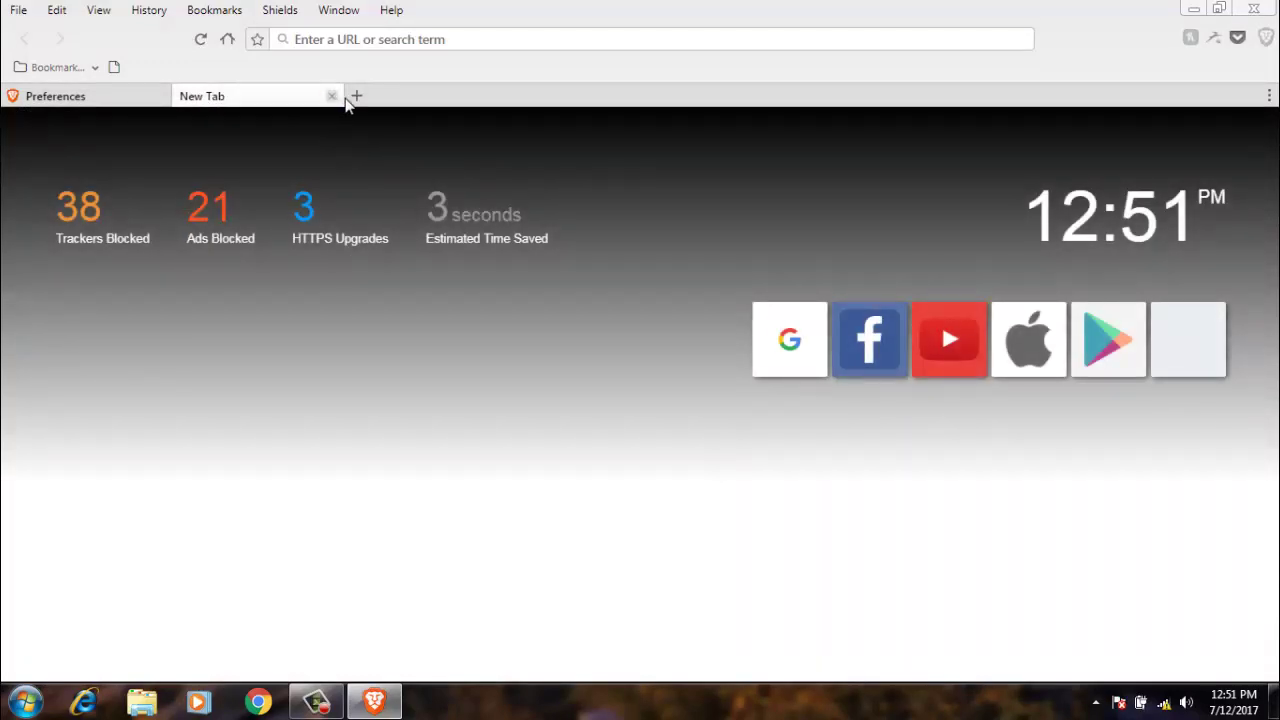
{"action": "left_click", "coordinate": [356, 96]}
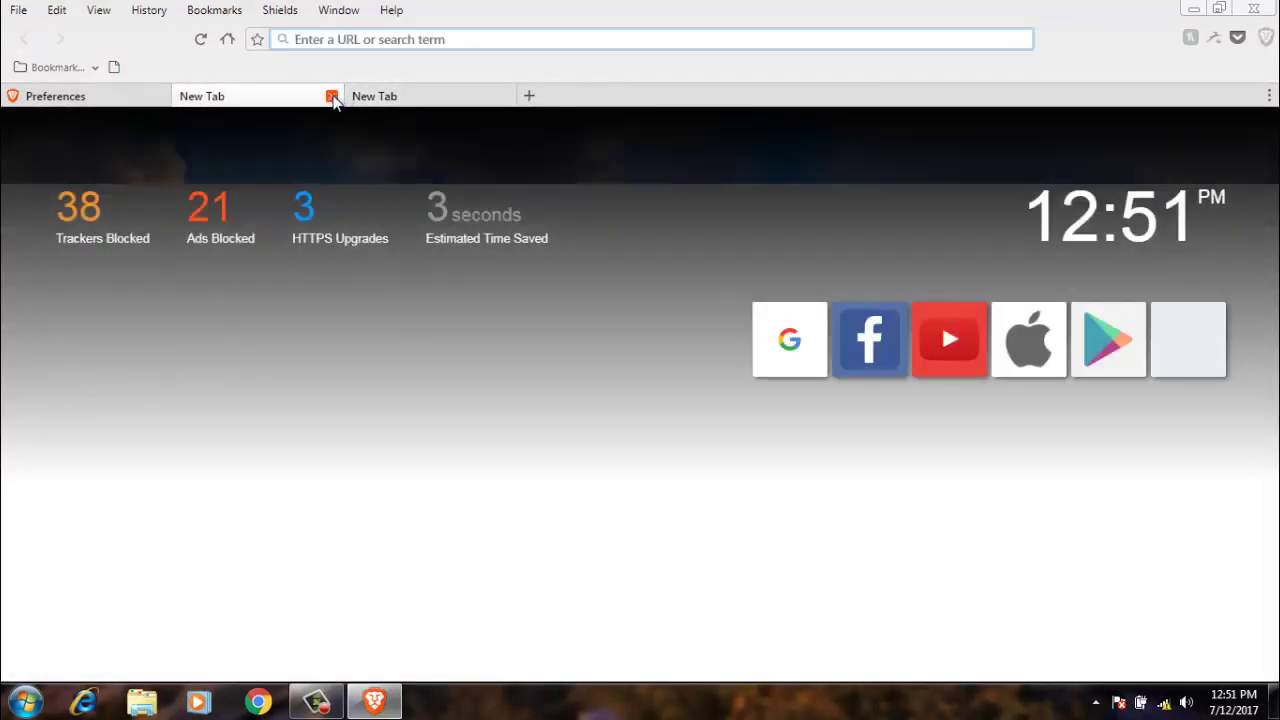
{"action": "left_click", "coordinate": [331, 96]}
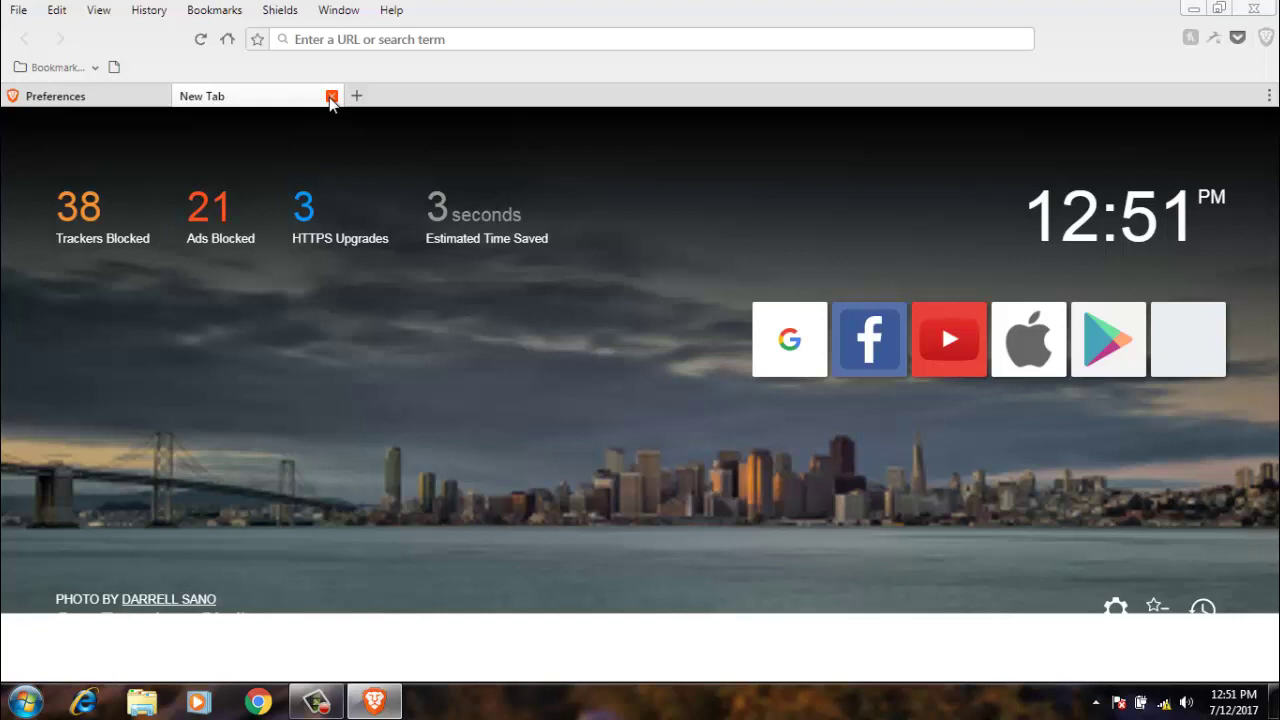
{"action": "left_click", "coordinate": [331, 96]}
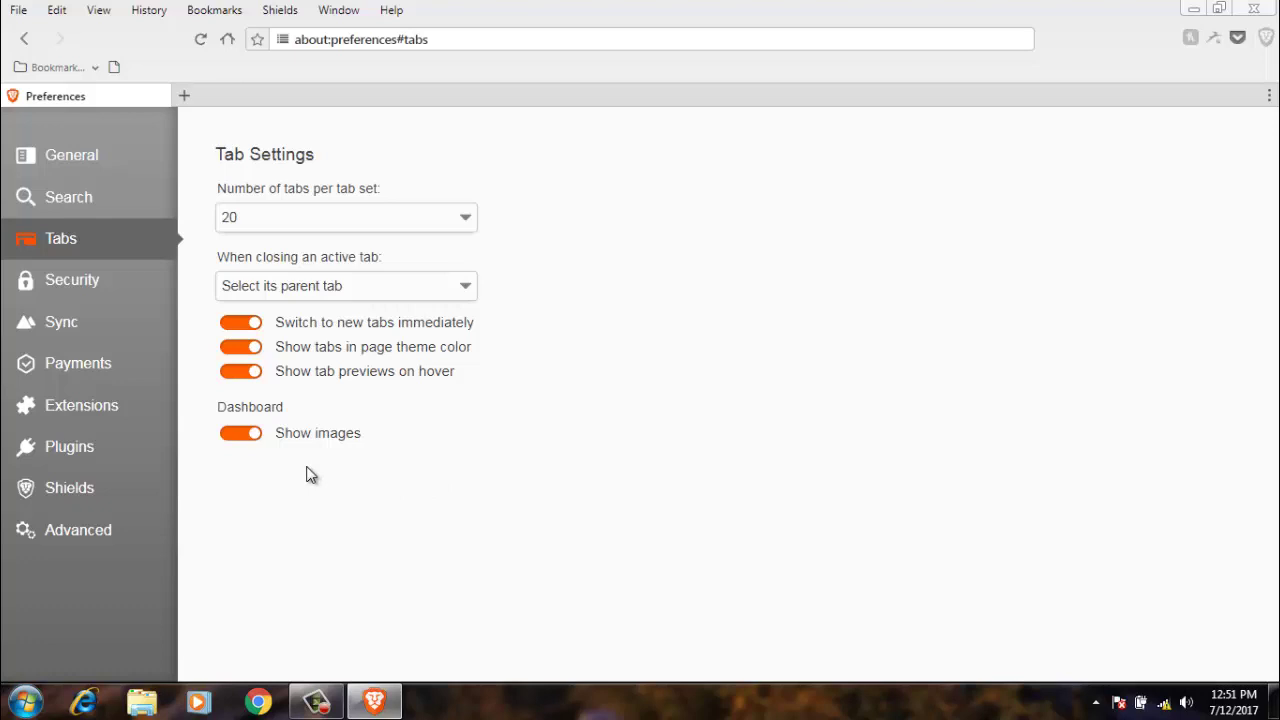
Step: Open a new tab, turn off the dashboard's Show images option in the Tabs settings, and reload the new tab to check its background
{"action": "left_click", "coordinate": [184, 95]}
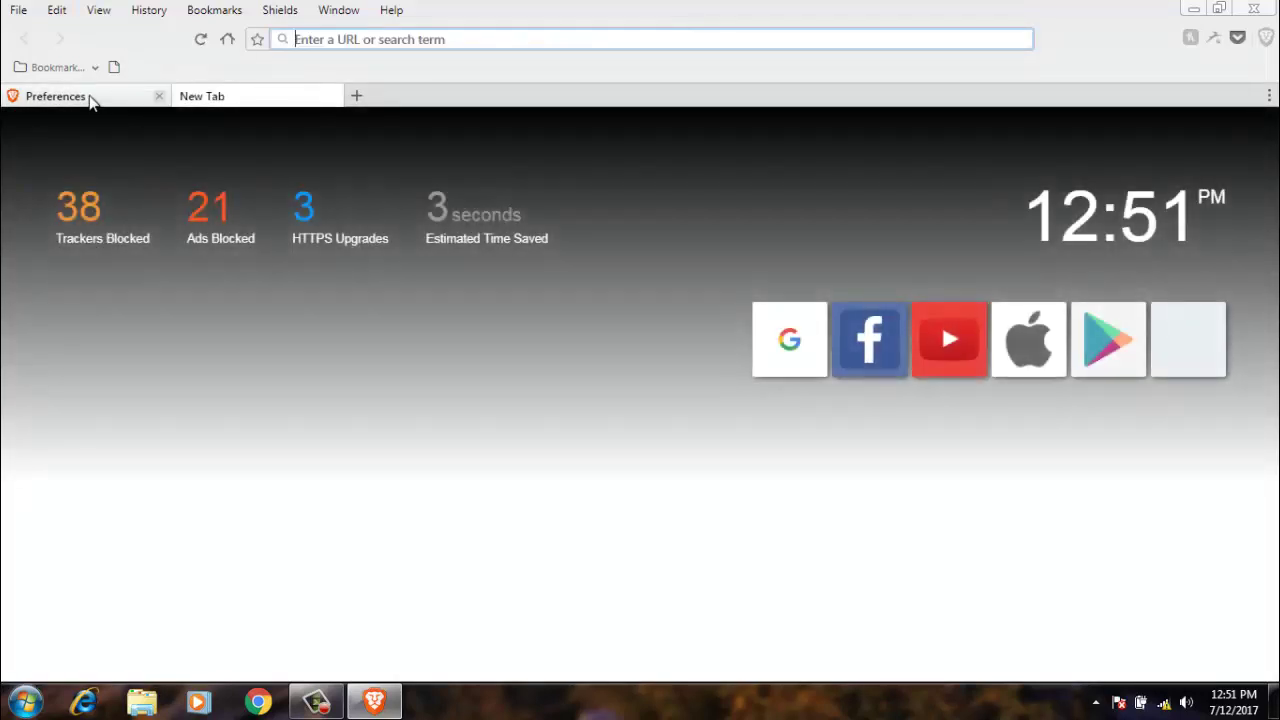
{"action": "left_click", "coordinate": [89, 95]}
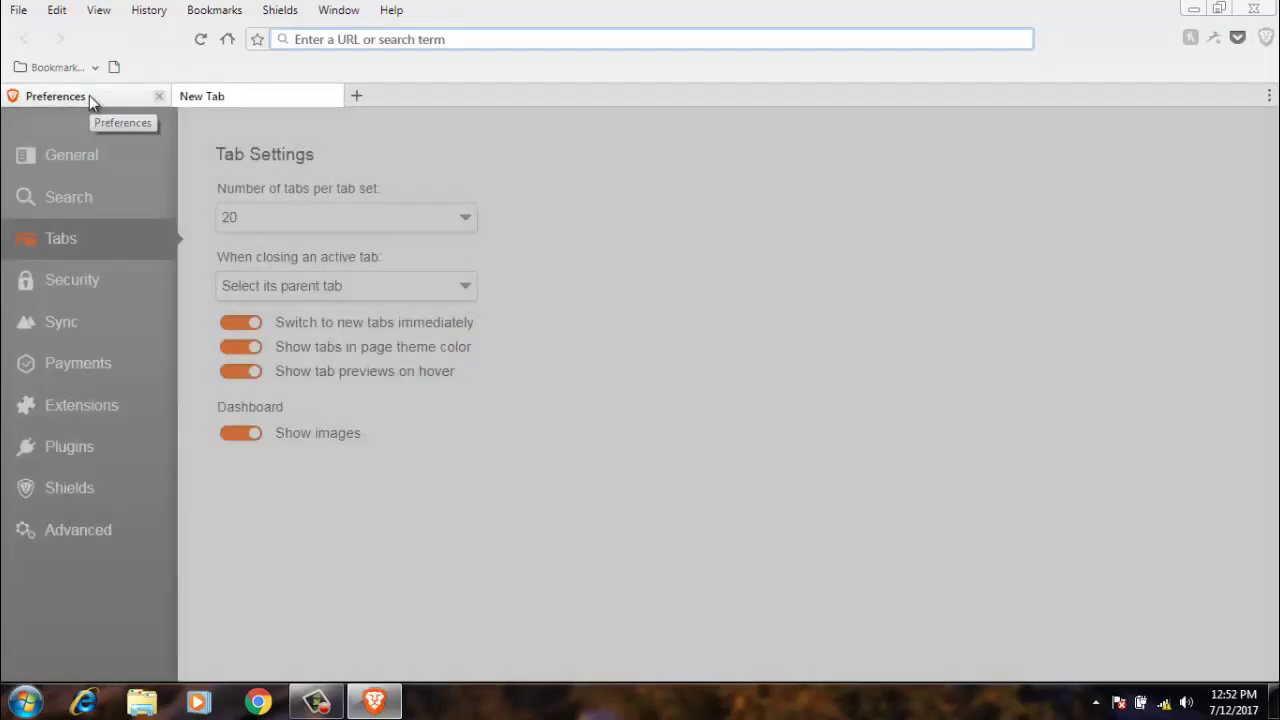
{"action": "left_click", "coordinate": [89, 95]}
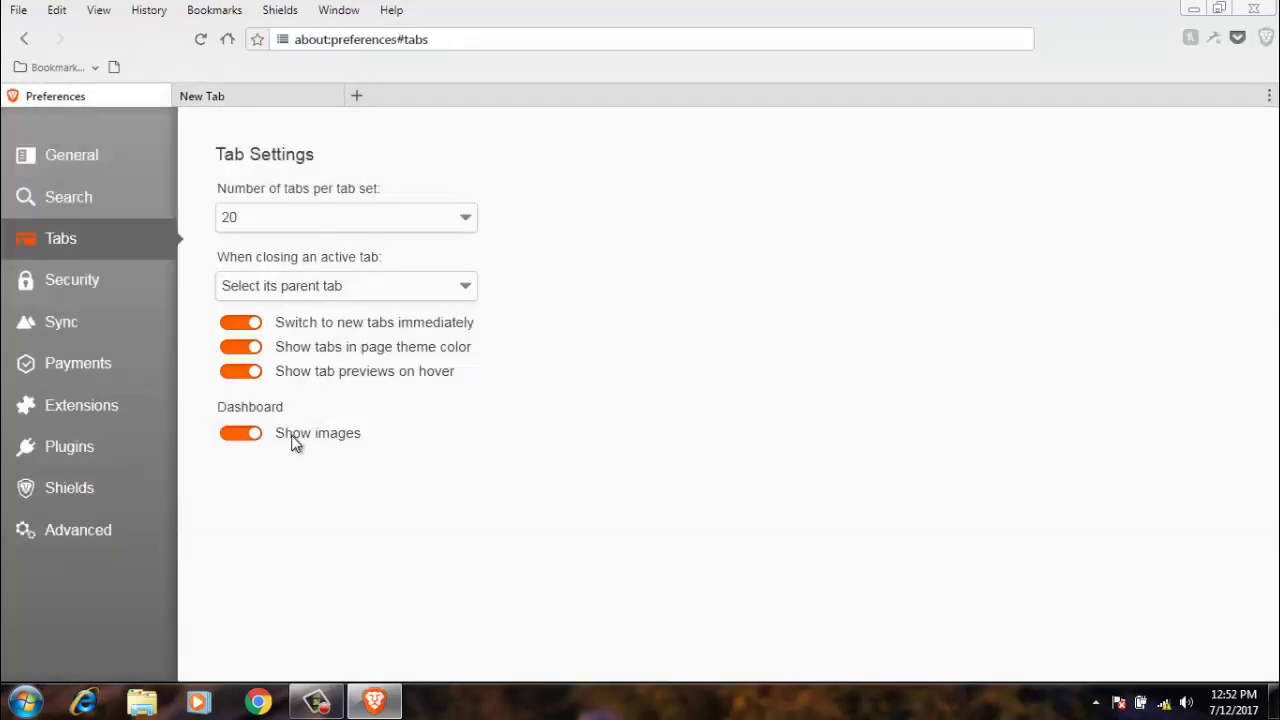
{"action": "mouse_move", "coordinate": [248, 96]}
{"action": "left_click", "coordinate": [247, 436]}
{"action": "left_click", "coordinate": [209, 90]}
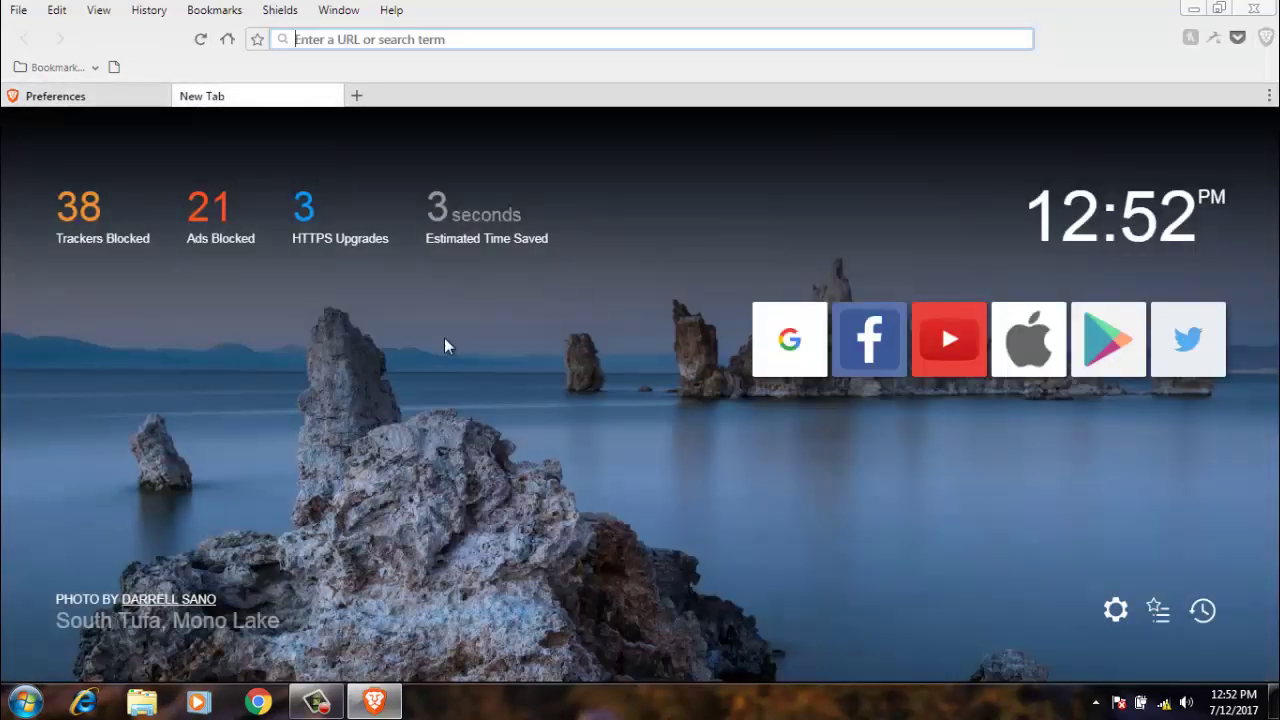
{"action": "key", "text": "F5"}
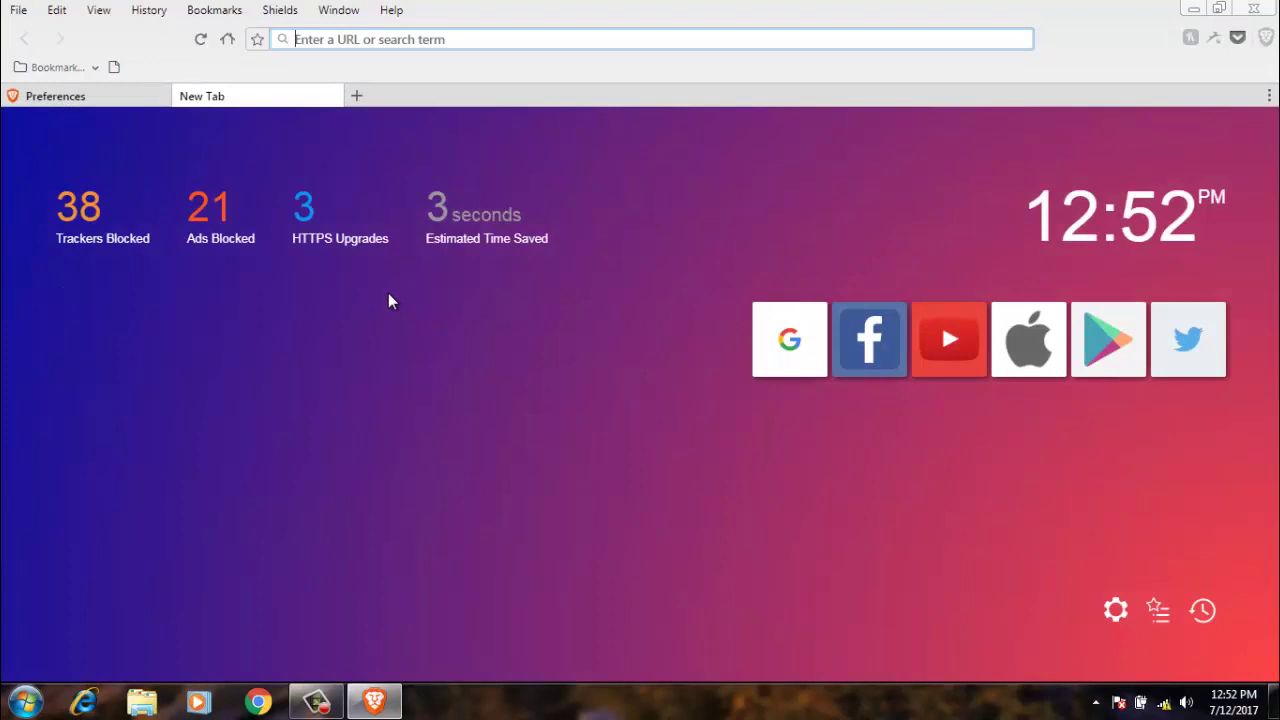
Step: Turn the dashboard's Show images option back on and reload the new tab to check the background picture
{"action": "left_click", "coordinate": [52, 95]}
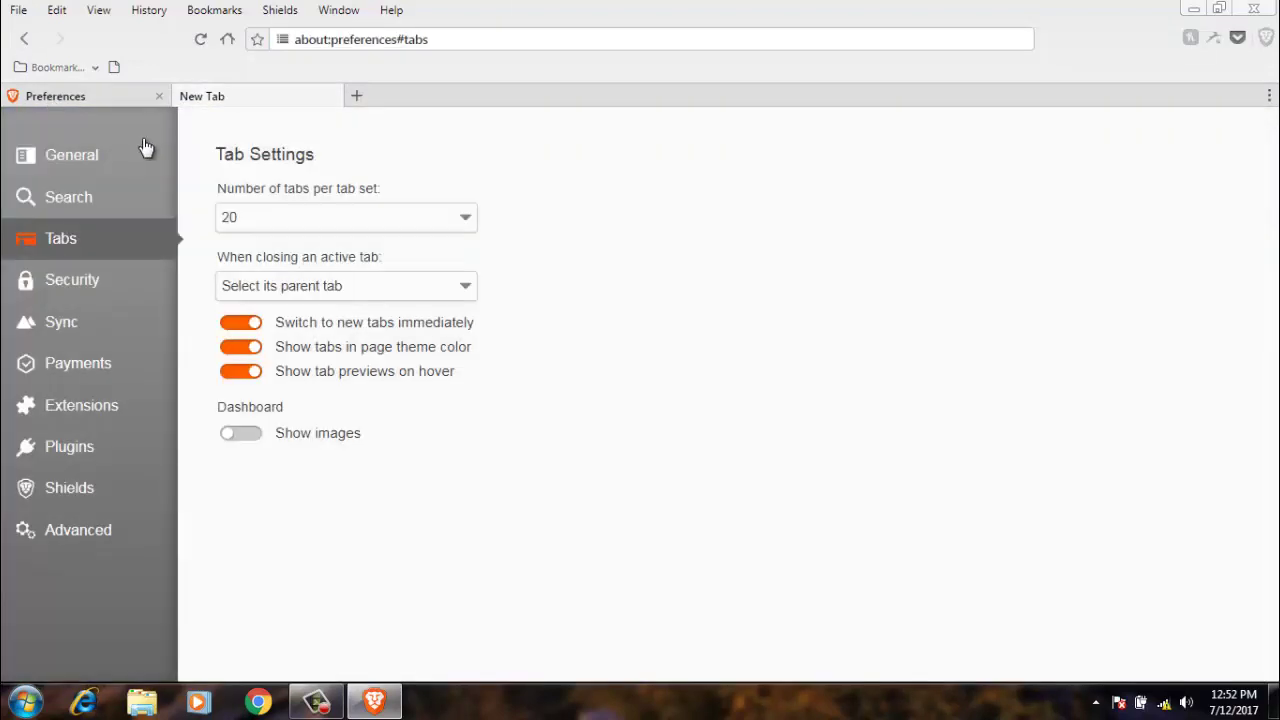
{"action": "left_click", "coordinate": [258, 436]}
{"action": "left_click", "coordinate": [223, 93]}
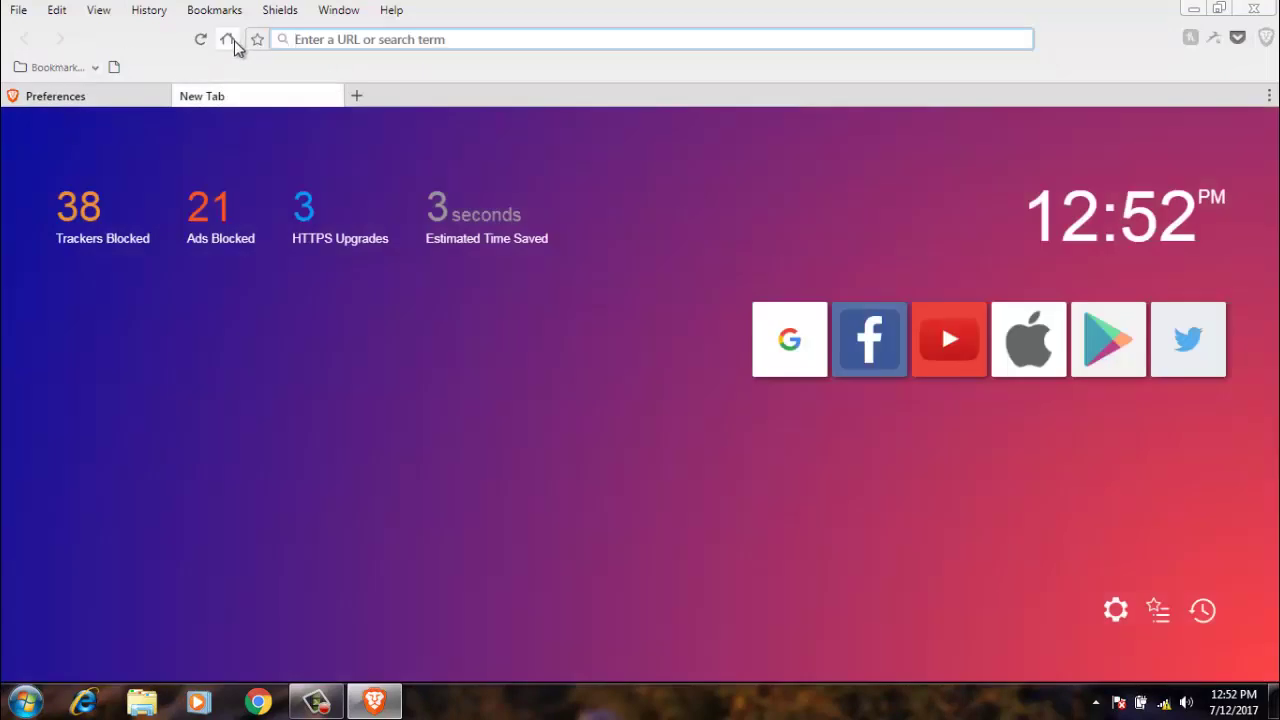
{"action": "left_click", "coordinate": [202, 39]}
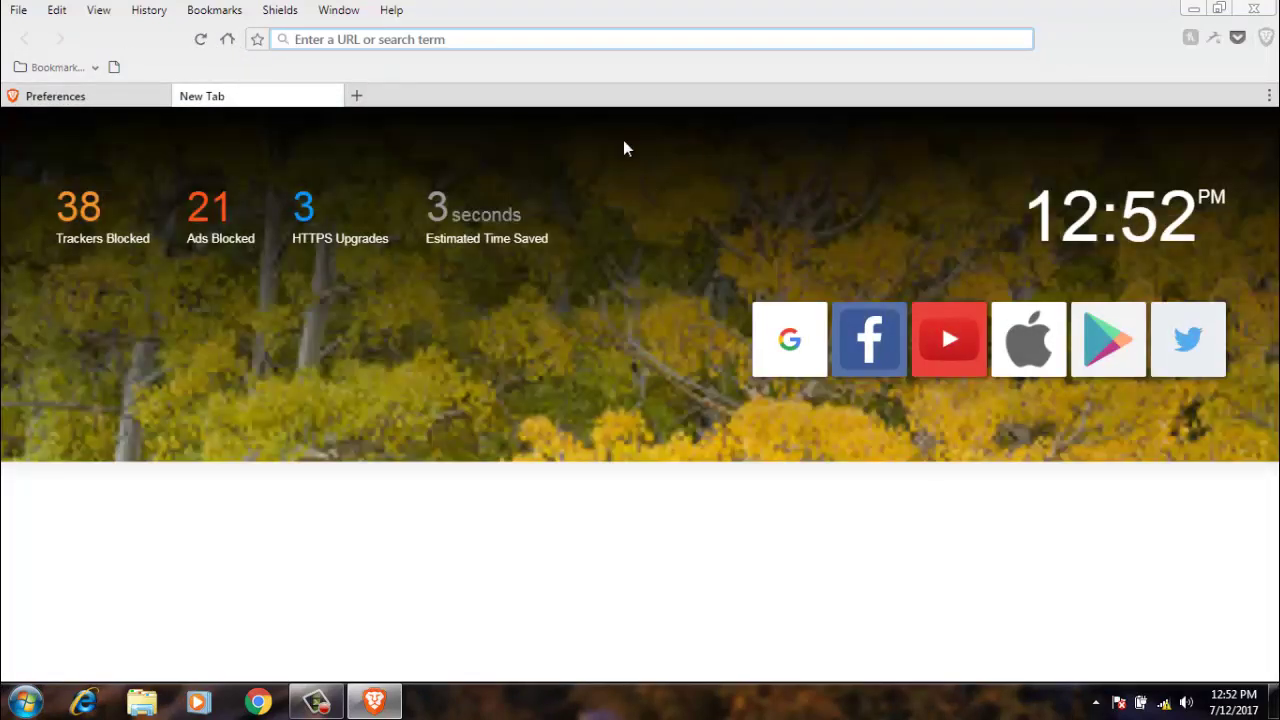
Step: Return to the preferences and set the password manager to Brave Built-In in the Security settings
{"action": "left_click", "coordinate": [55, 118]}
{"action": "left_click", "coordinate": [114, 100]}
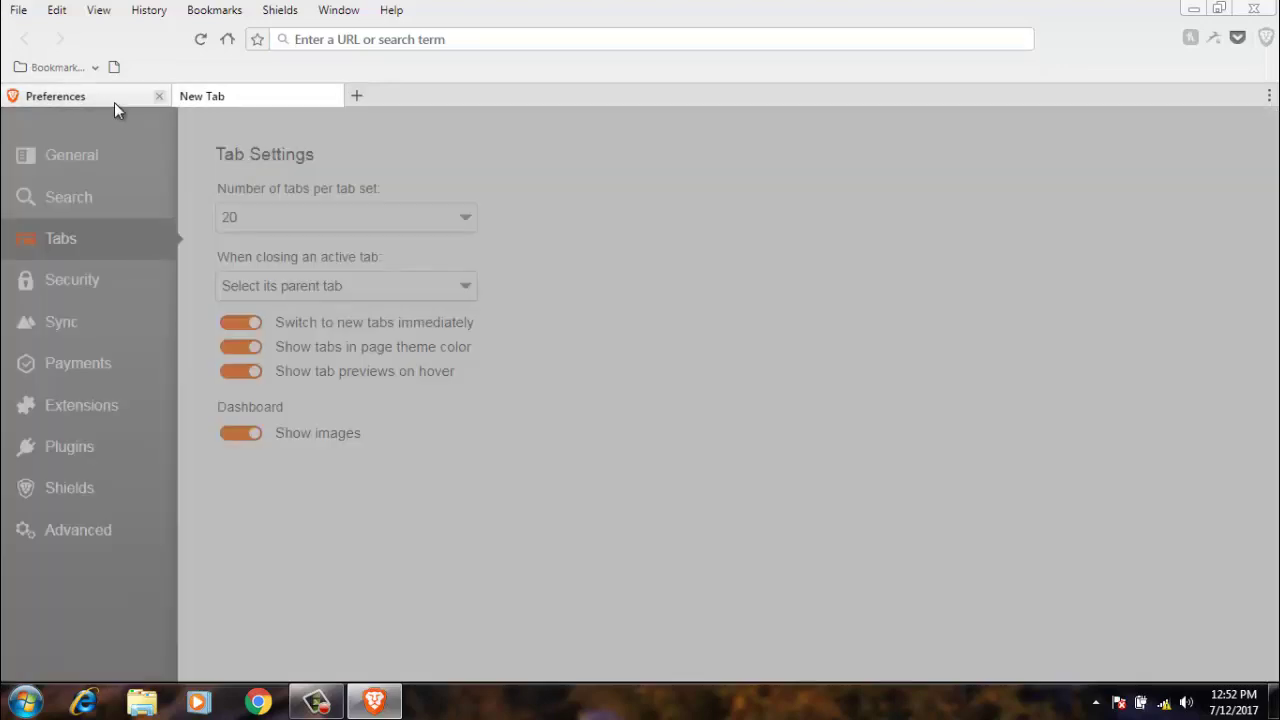
{"action": "left_click", "coordinate": [72, 280]}
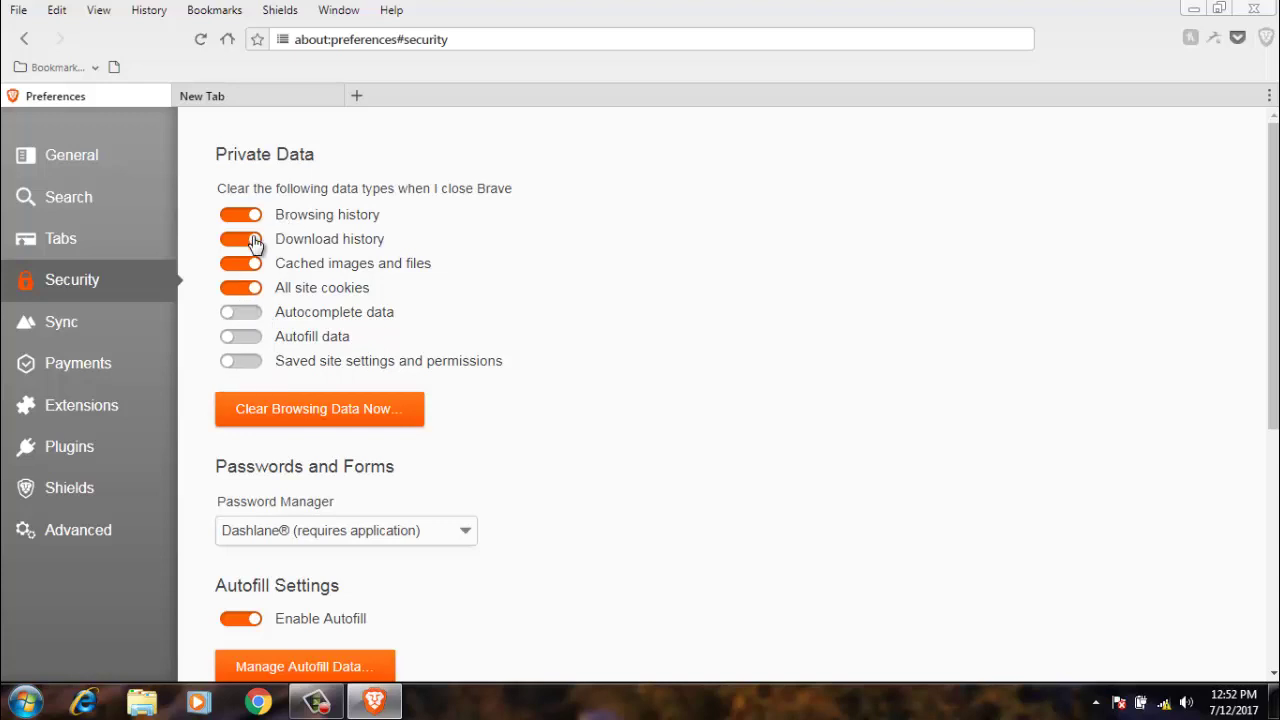
{"action": "scroll", "coordinate": [262, 247], "scroll_direction": "down", "scroll_amount": 5}
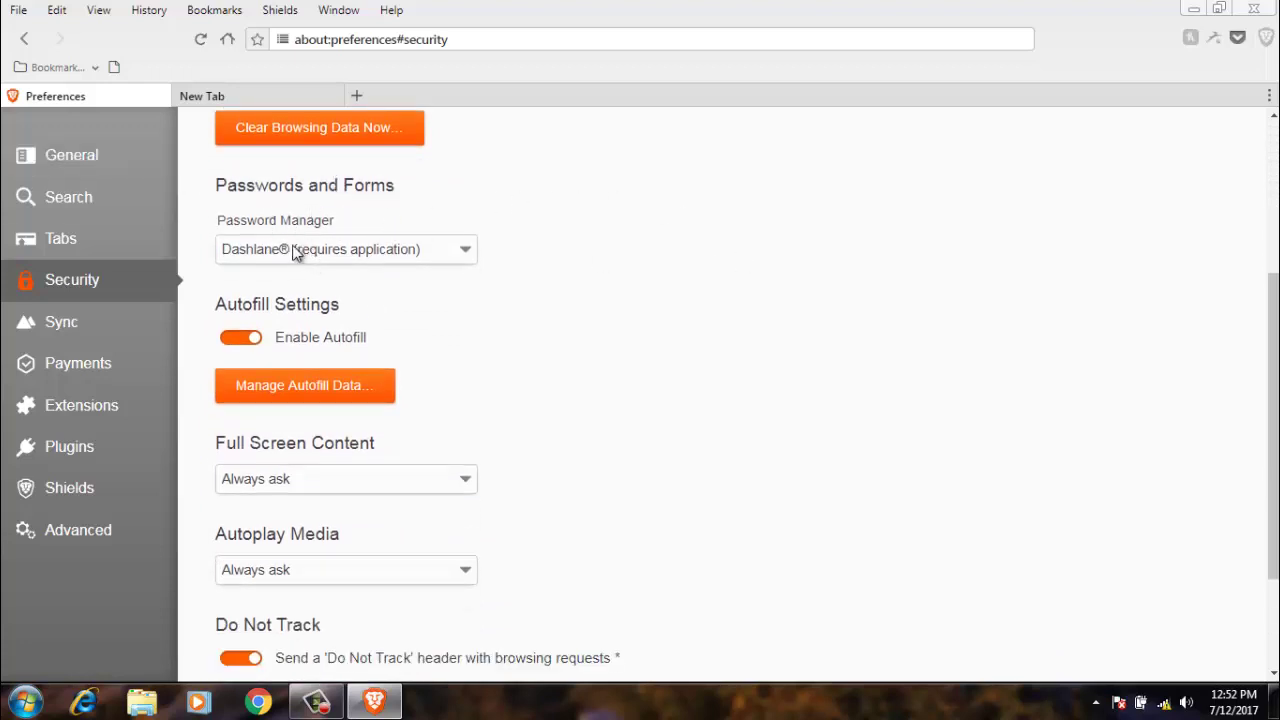
{"action": "left_click", "coordinate": [245, 262]}
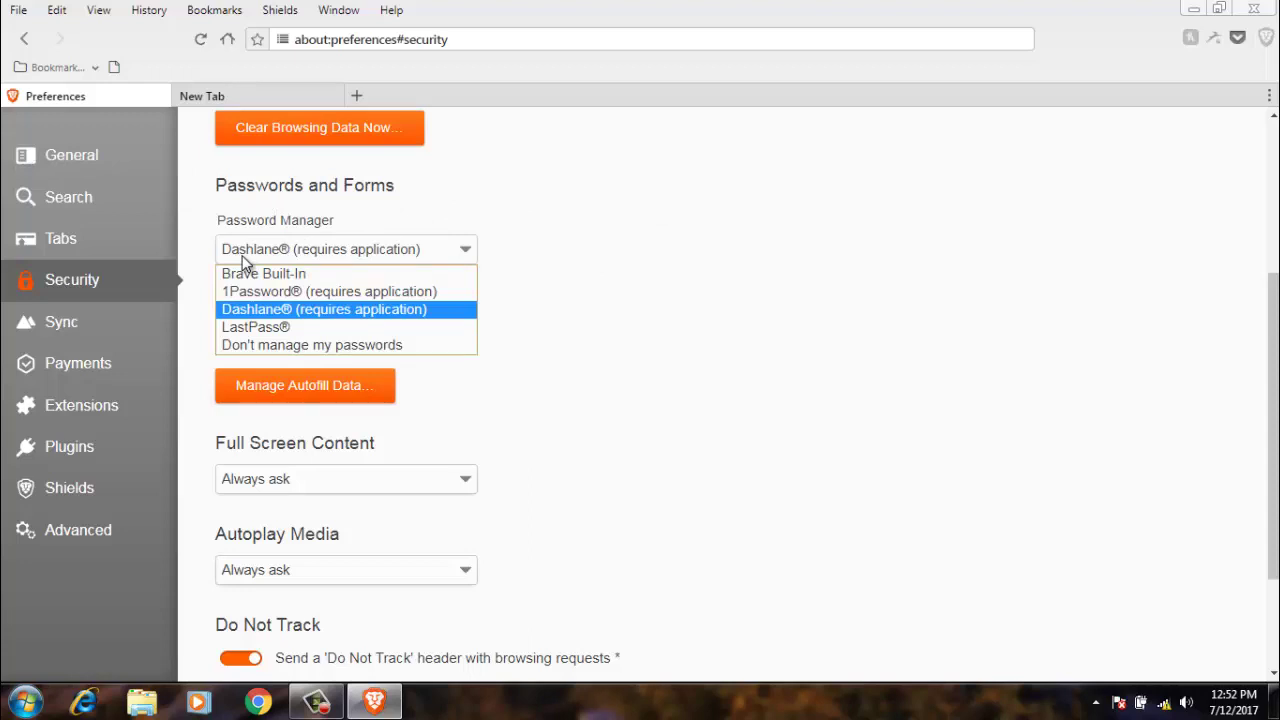
{"action": "left_click", "coordinate": [342, 310]}
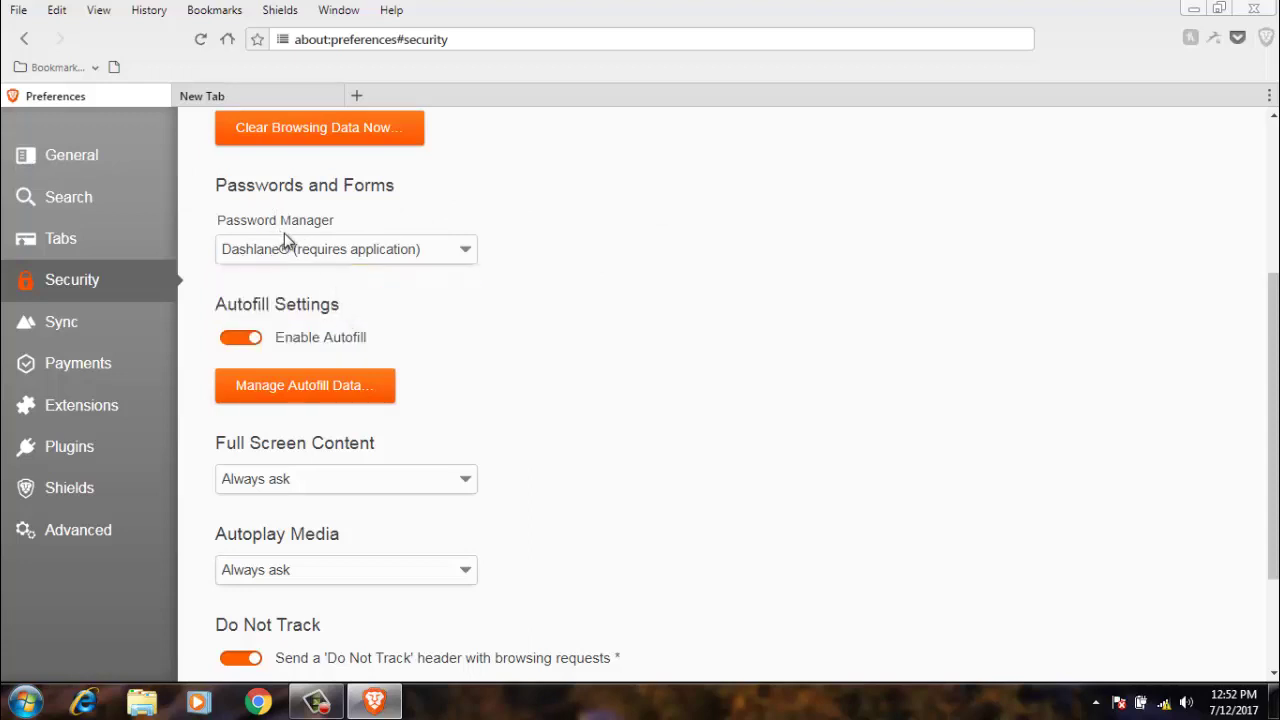
{"action": "left_click", "coordinate": [312, 257]}
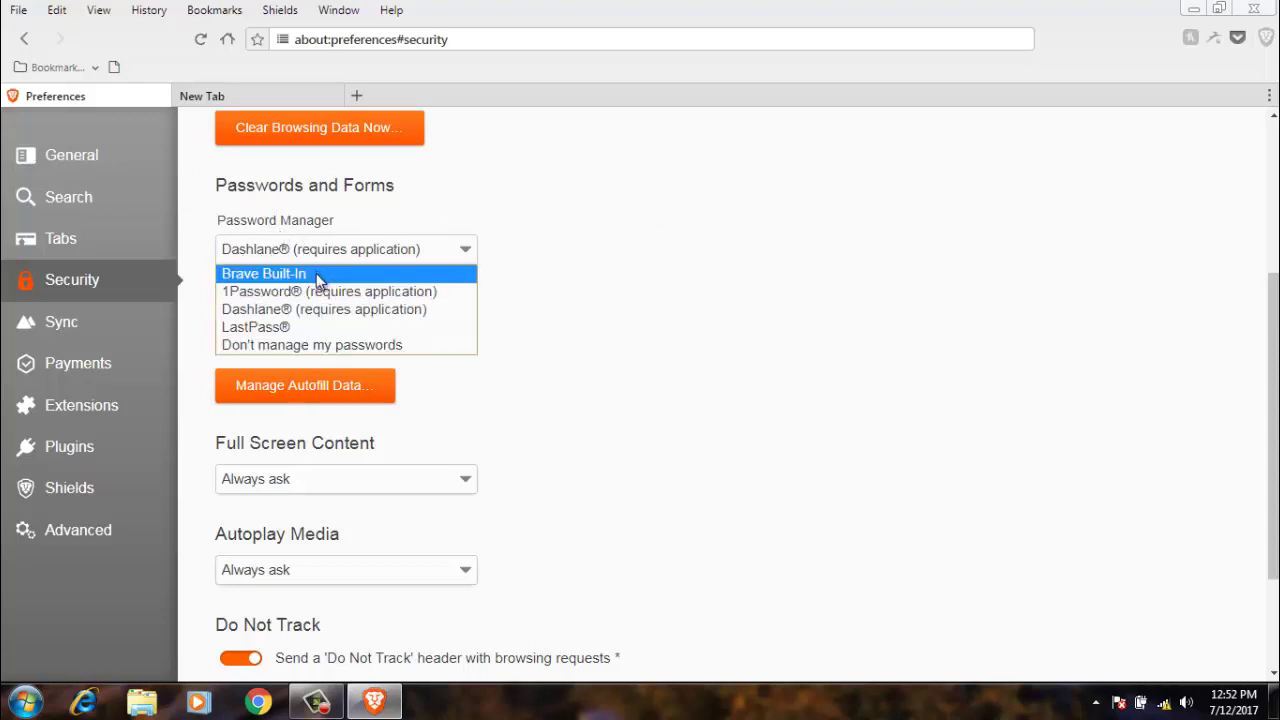
{"action": "left_click", "coordinate": [316, 273]}
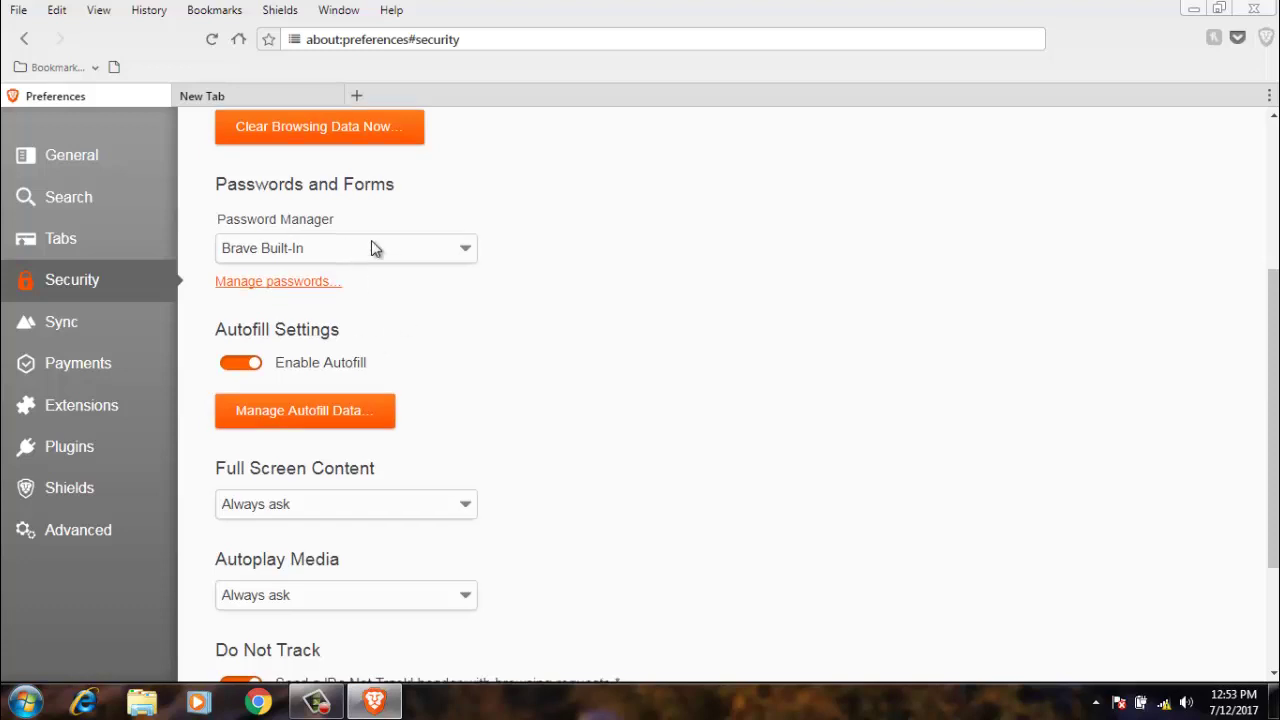
Step: Look over the Autofill settings, try opening Facebook from the new tab page, and close that tab
{"action": "scroll", "coordinate": [371, 245], "scroll_direction": "down", "scroll_amount": 3}
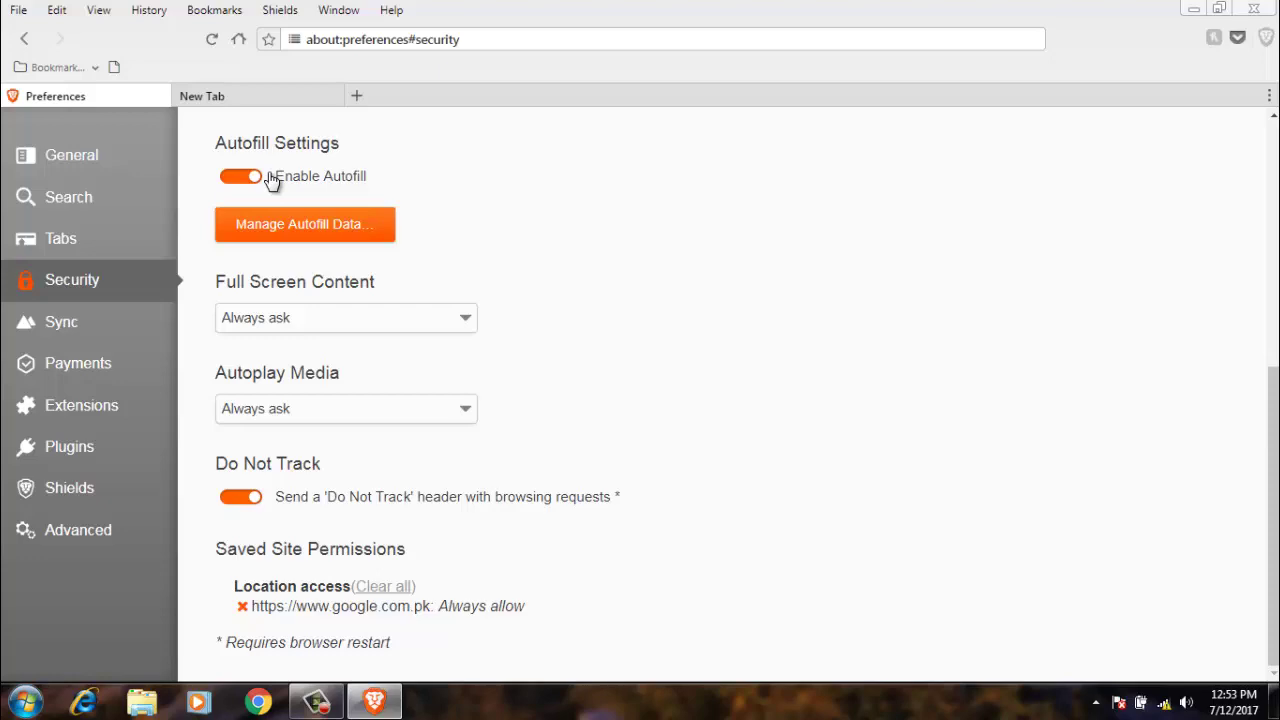
{"action": "left_click", "coordinate": [285, 98]}
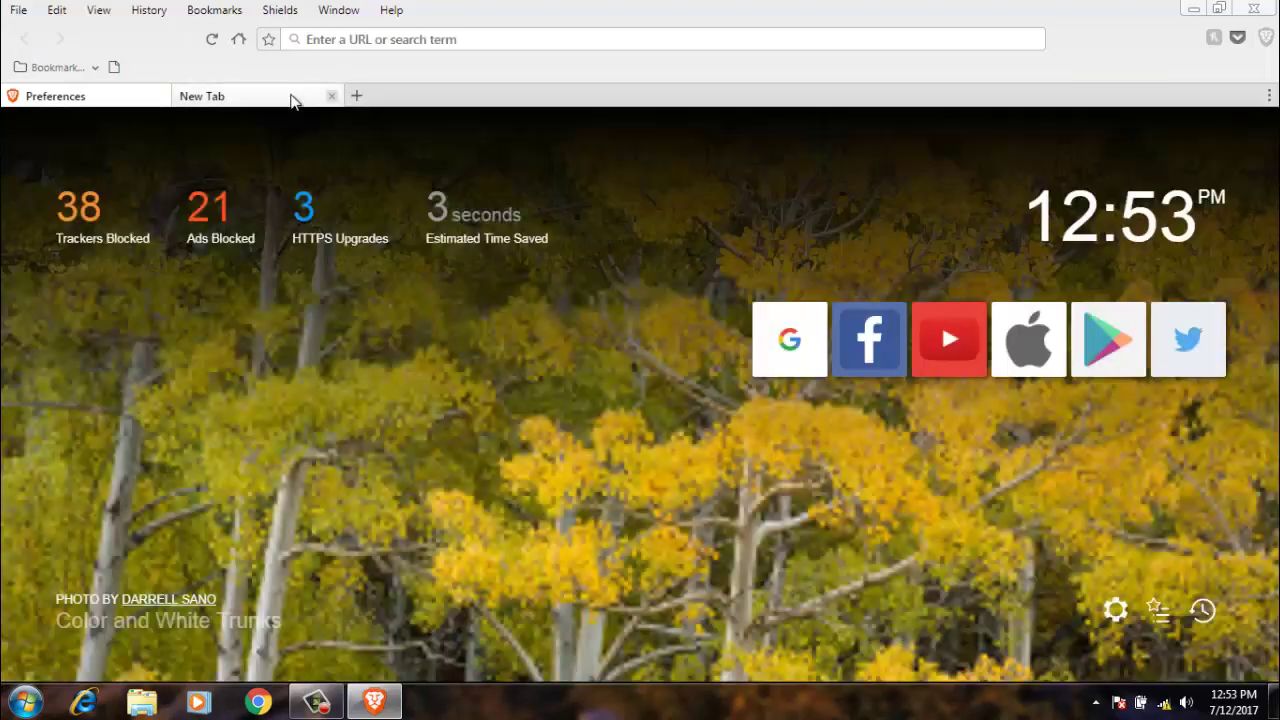
{"action": "left_click", "coordinate": [858, 346]}
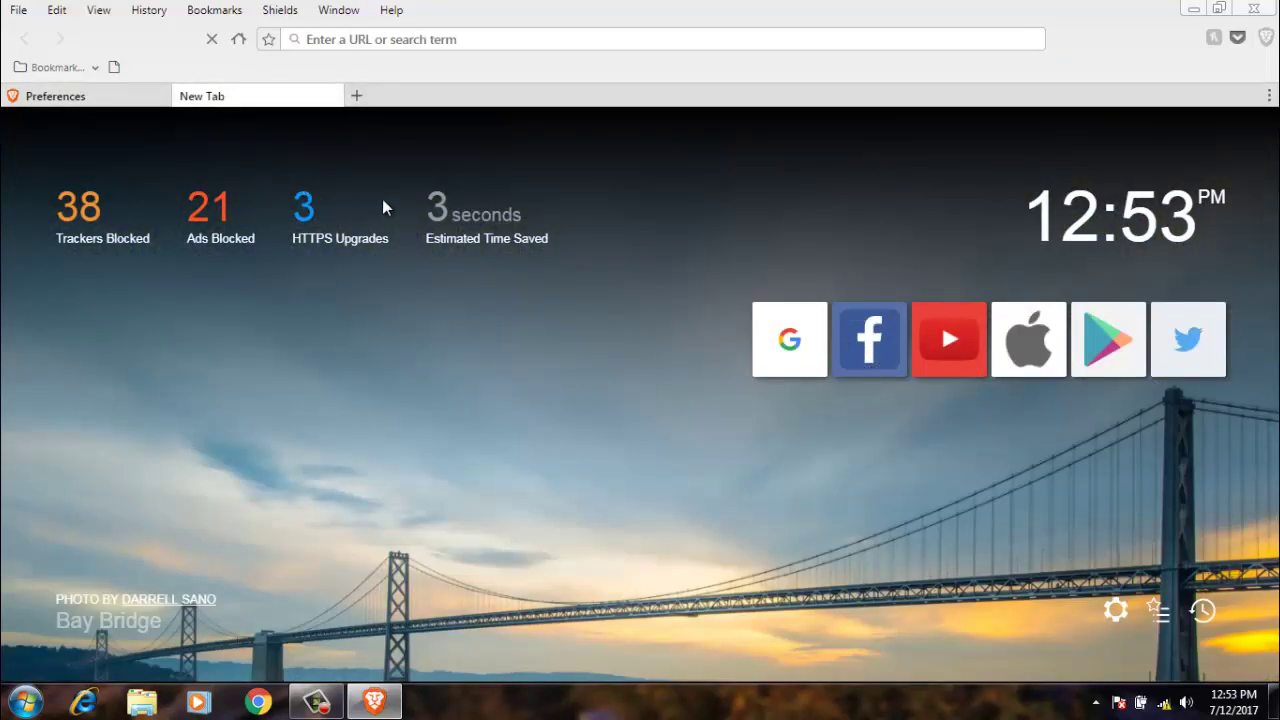
{"action": "left_click", "coordinate": [332, 96]}
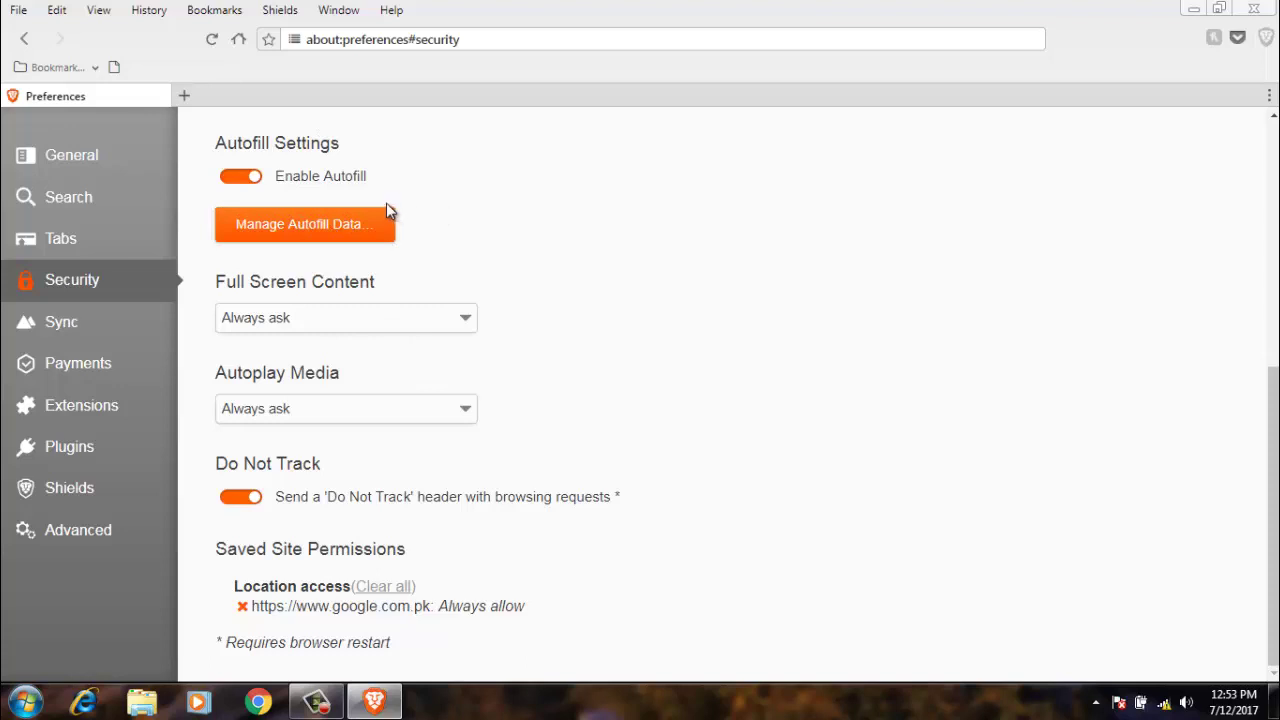
Step: Check the available options for Full Screen Content and Autoplay Media without changing either
{"action": "left_click", "coordinate": [350, 318]}
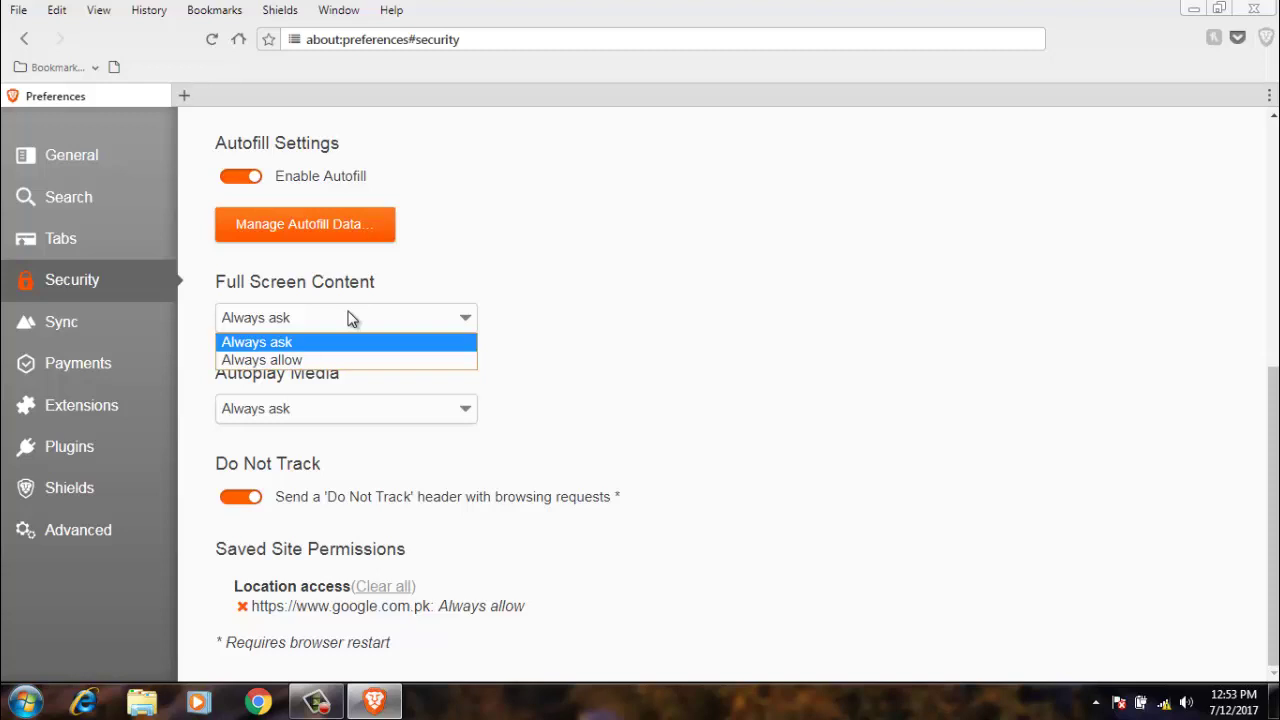
{"action": "left_click", "coordinate": [350, 318]}
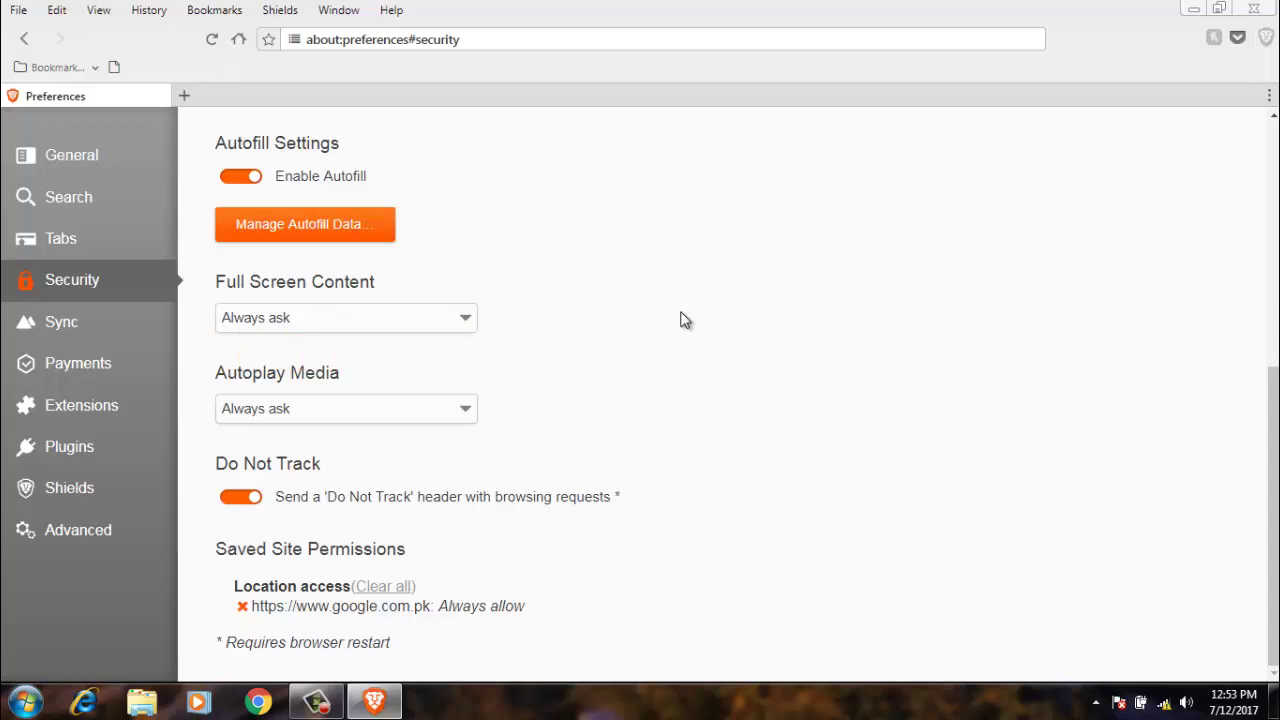
{"action": "left_click", "coordinate": [440, 408]}
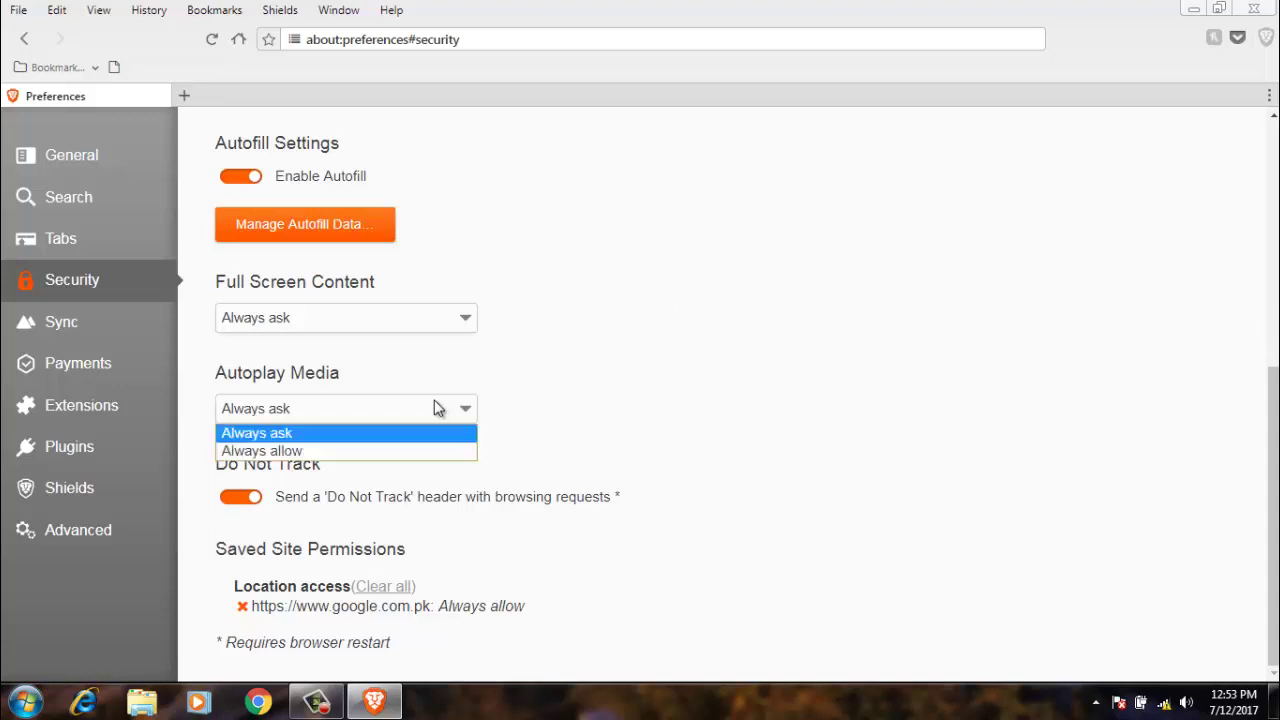
{"action": "left_click", "coordinate": [562, 424]}
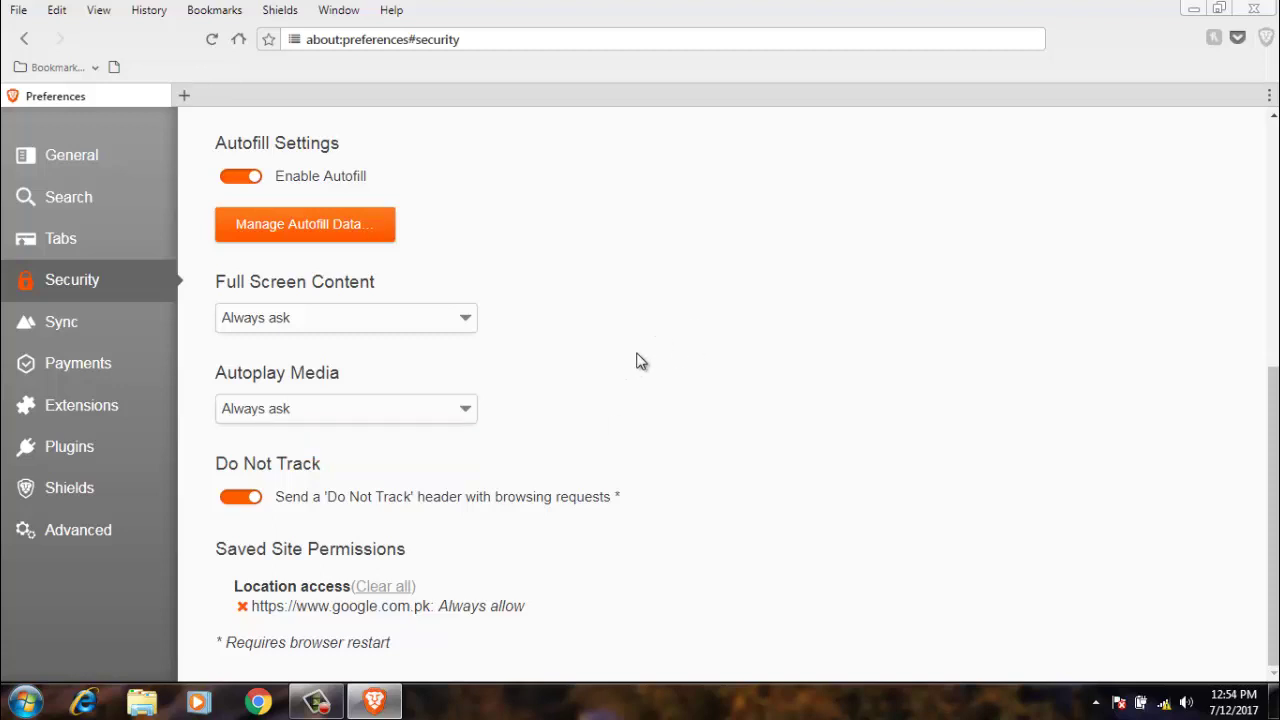
Step: Open the Sync settings, read the instructions for syncing a new device, and close them
{"action": "left_click", "coordinate": [90, 321]}
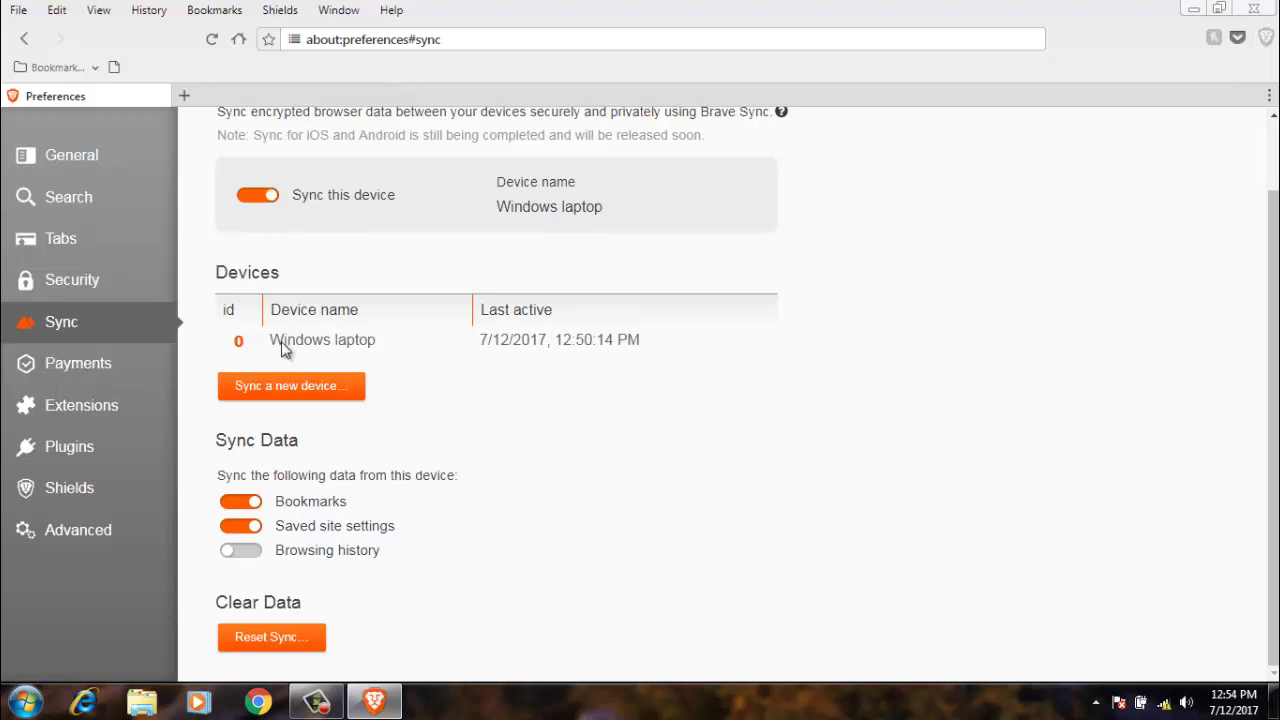
{"action": "left_click", "coordinate": [318, 392]}
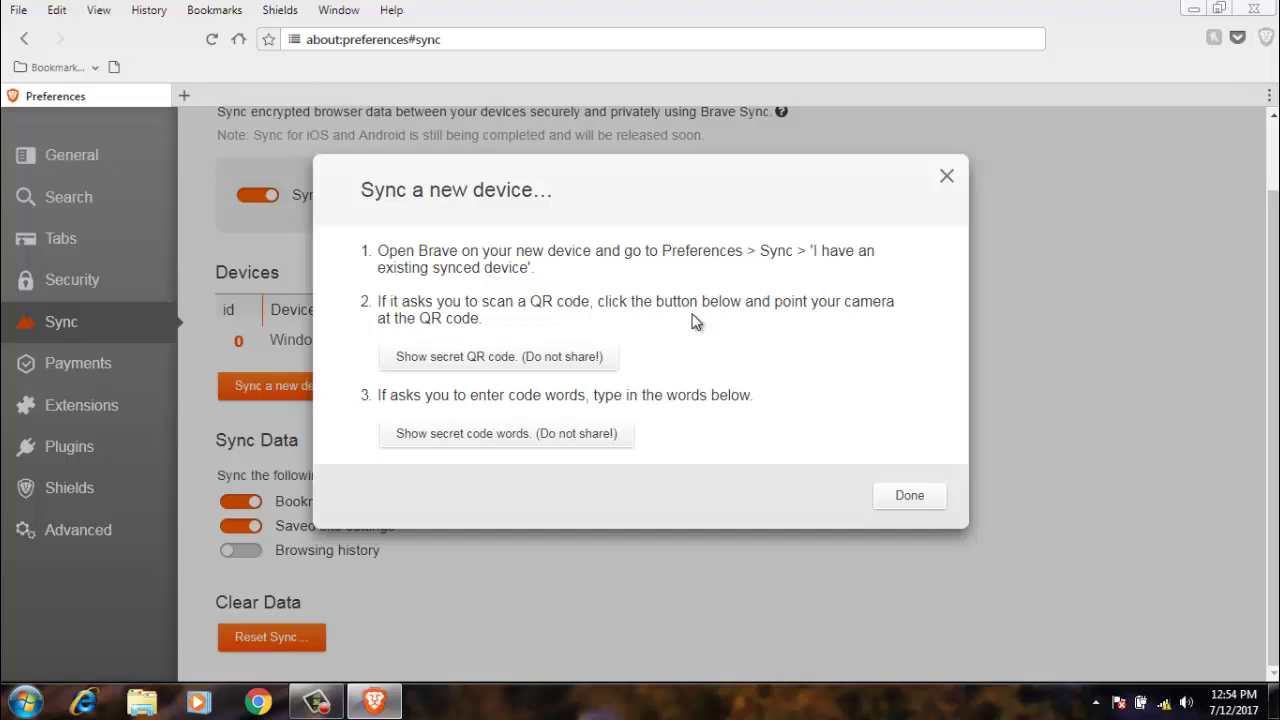
{"action": "left_click", "coordinate": [946, 176]}
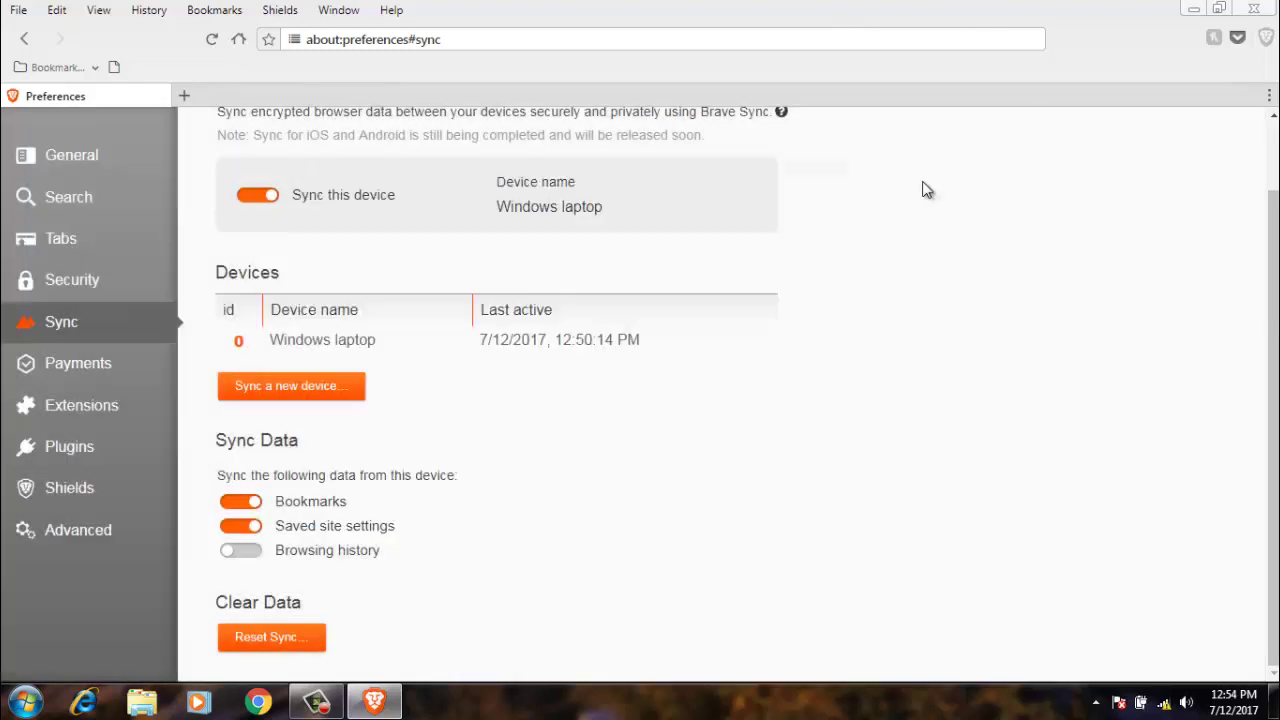
{"action": "scroll", "coordinate": [620, 420], "scroll_direction": "up", "scroll_amount": 2}
{"action": "scroll", "coordinate": [528, 351], "scroll_direction": "down", "scroll_amount": 1}
Step: Show the secret QR code for syncing a new device, close the dialog, and turn on syncing of browsing history
{"action": "left_click", "coordinate": [300, 386]}
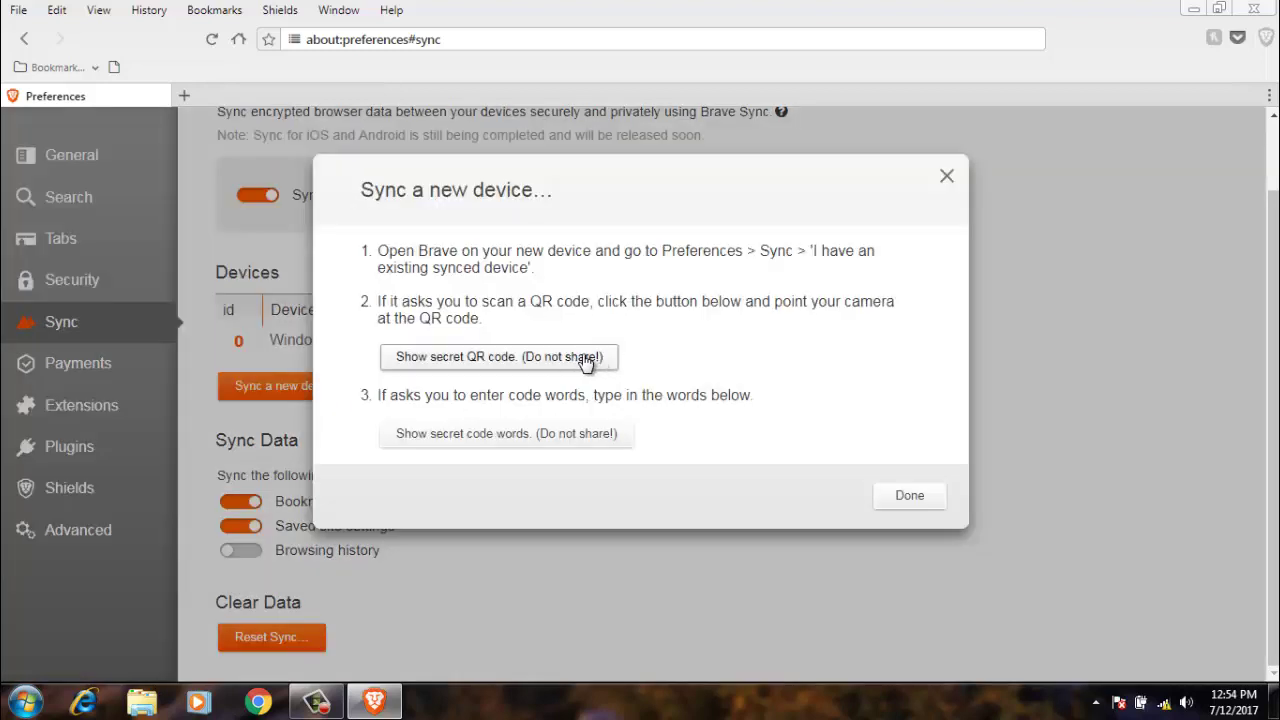
{"action": "left_click", "coordinate": [500, 362]}
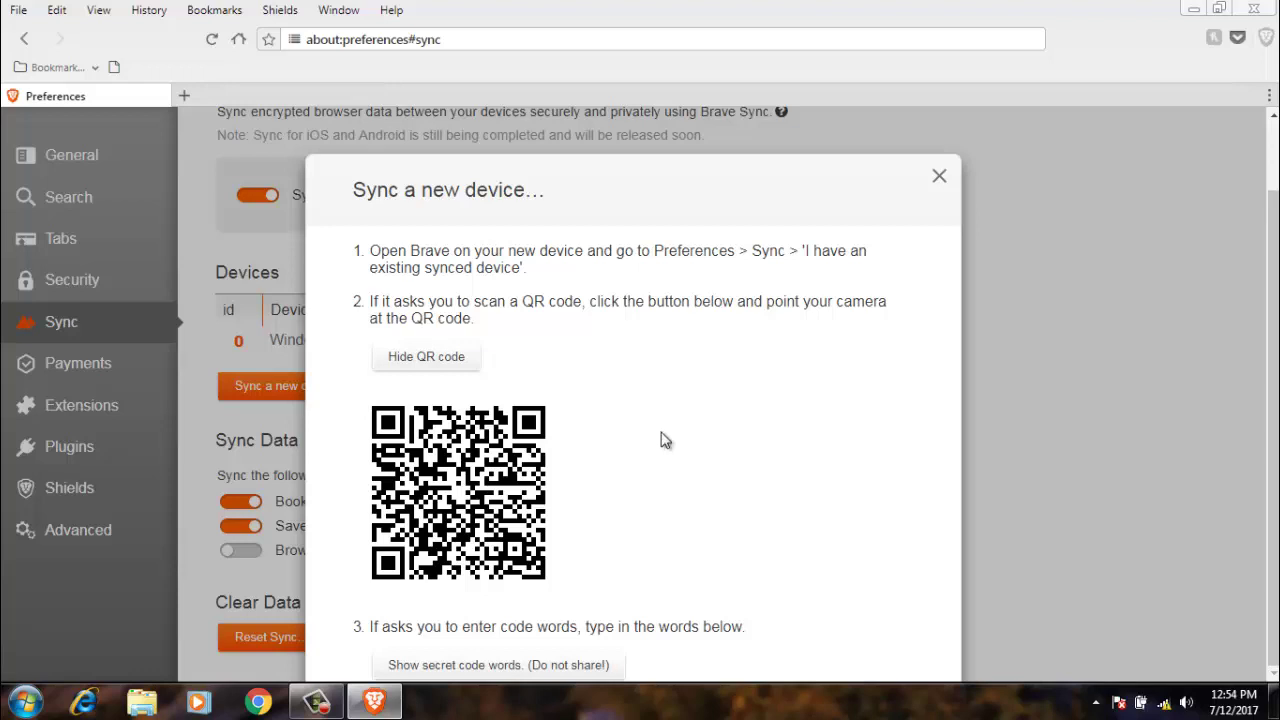
{"action": "left_click", "coordinate": [939, 176]}
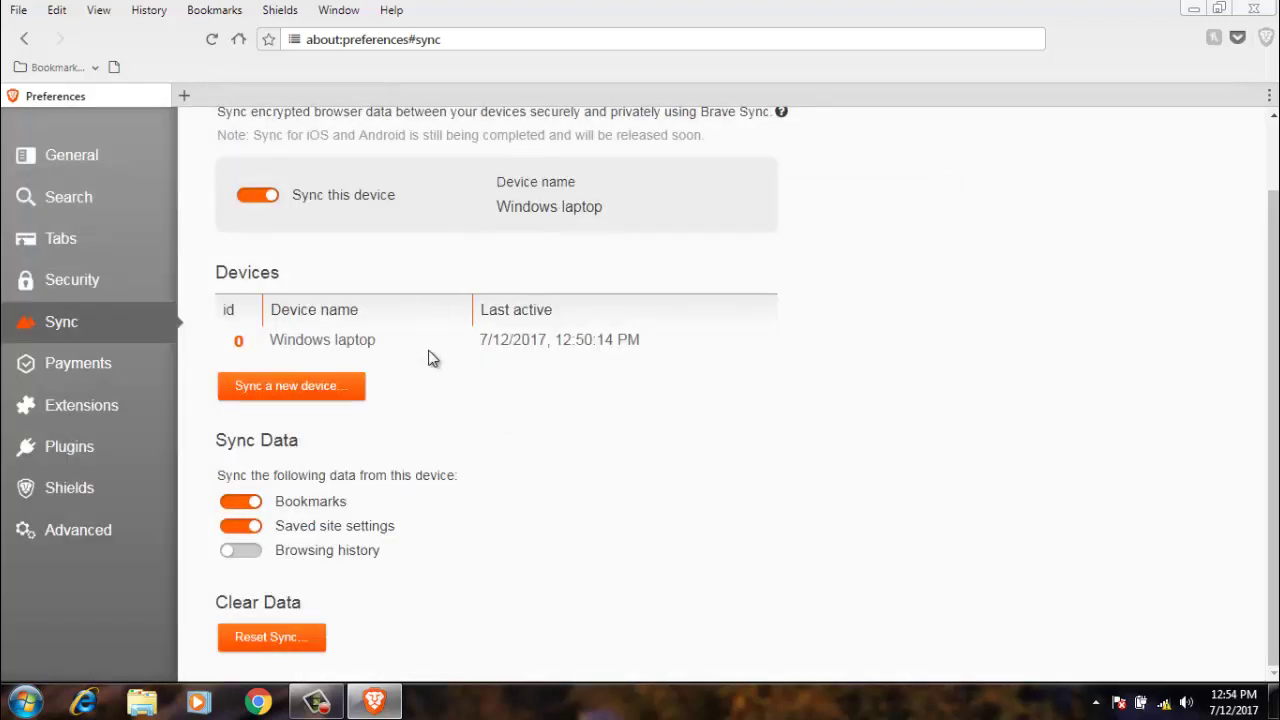
{"action": "left_click", "coordinate": [374, 532]}
{"action": "left_click", "coordinate": [240, 551]}
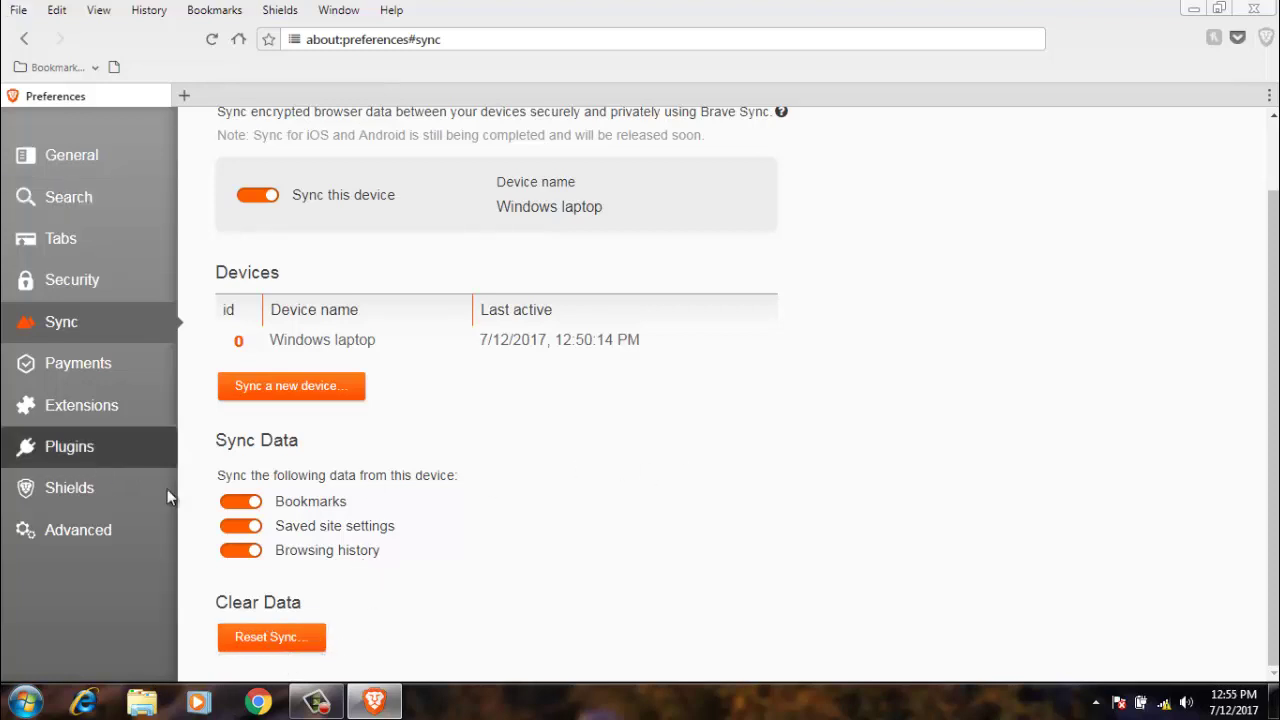
Step: Open the Payments settings, view the ways to add funds to the Brave wallet, and close the dialog
{"action": "left_click", "coordinate": [139, 363]}
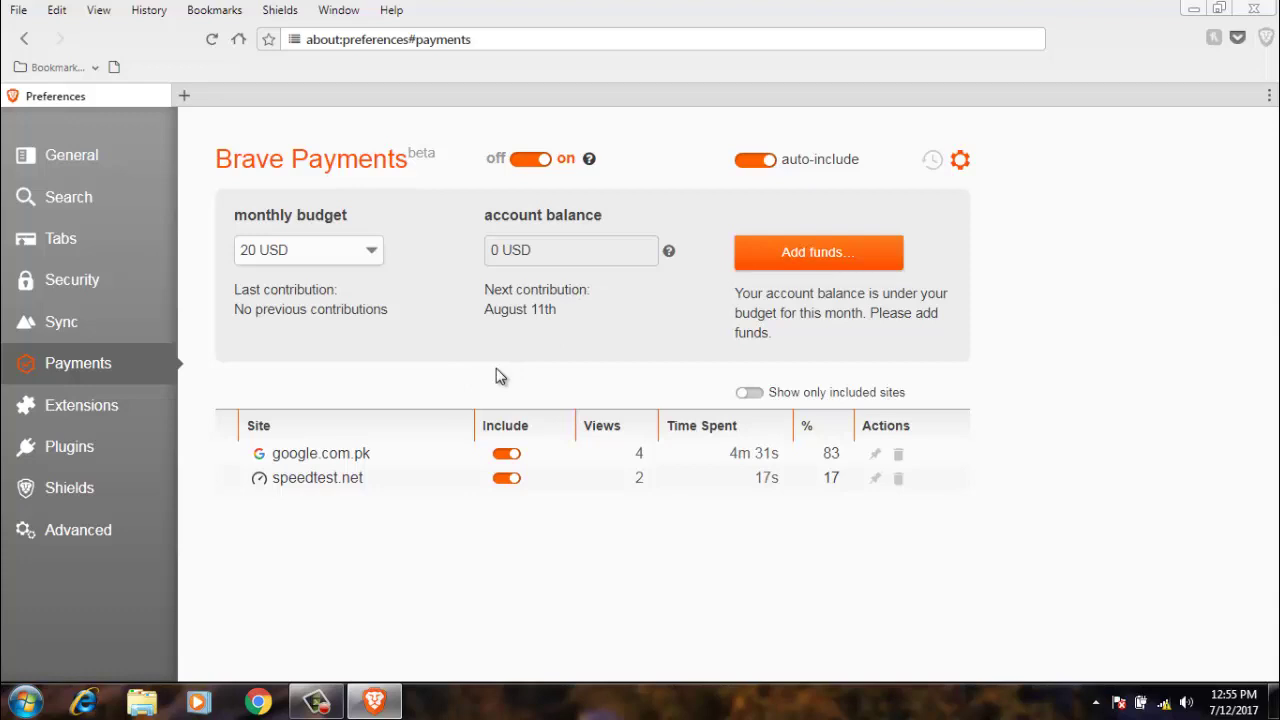
{"action": "left_click", "coordinate": [851, 258]}
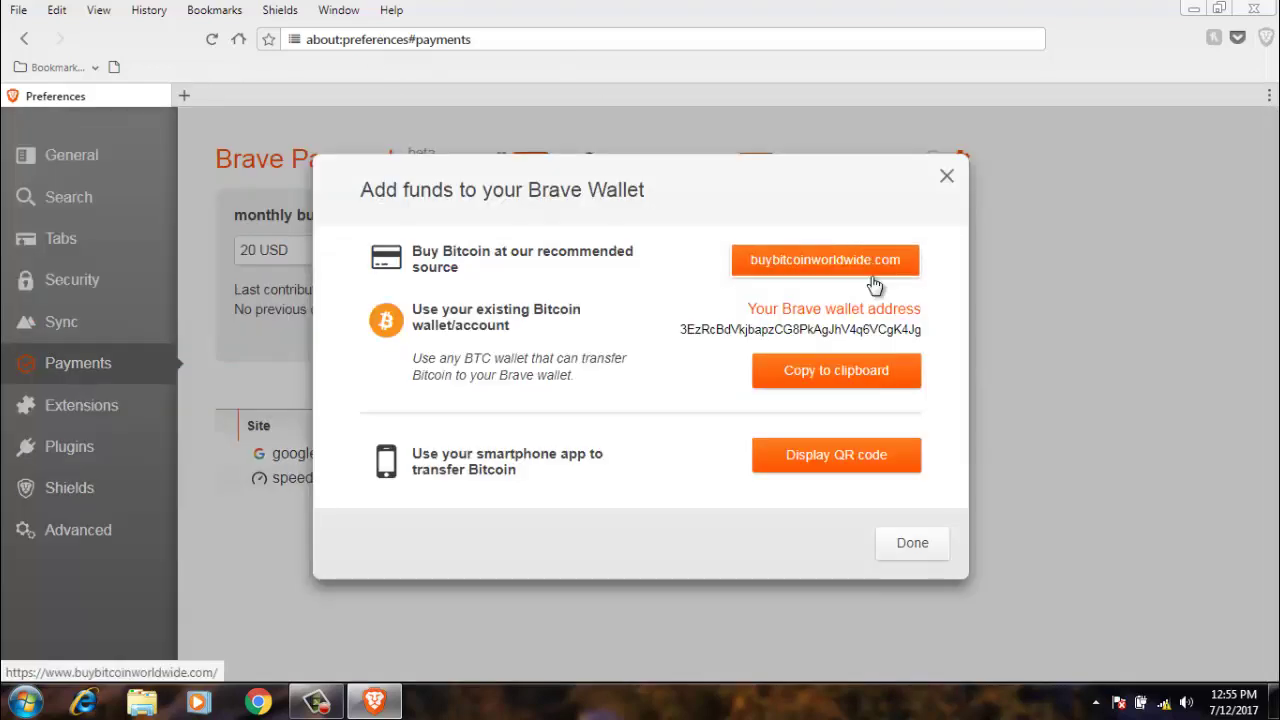
{"action": "left_click", "coordinate": [948, 179]}
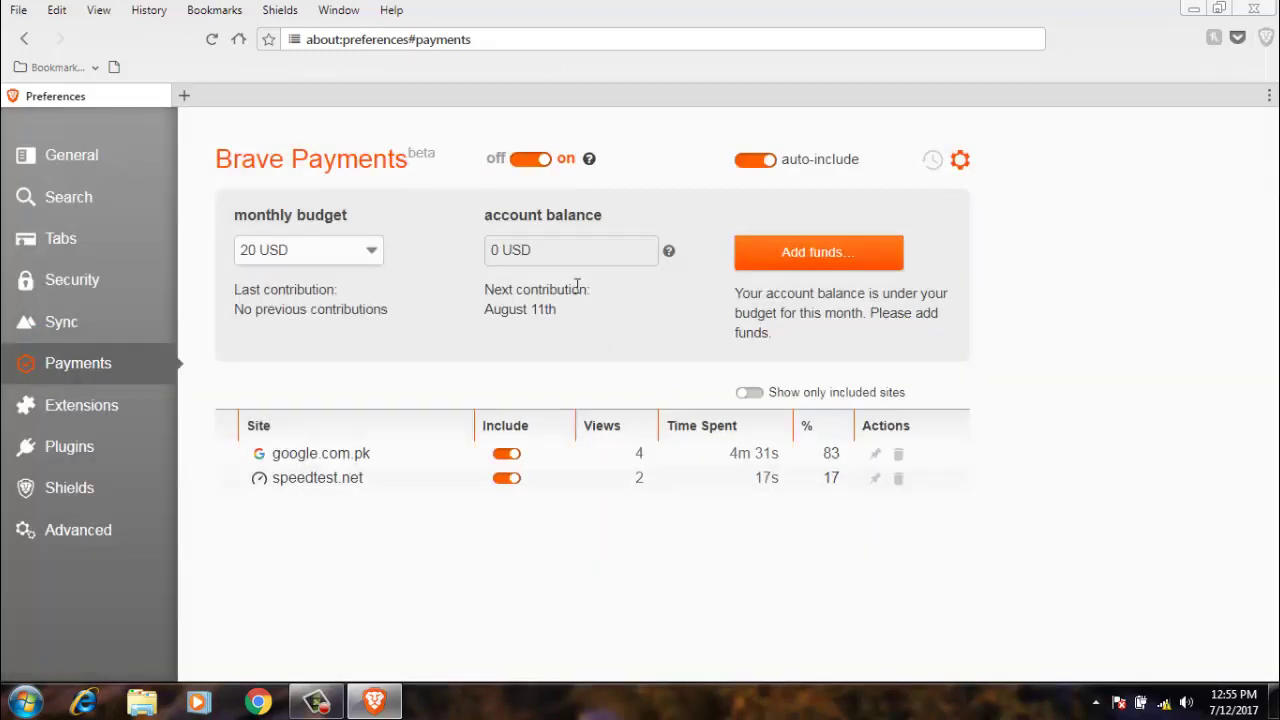
Step: Review the list of extensions, and enable Google Widevine support in the Plugins settings
{"action": "left_click", "coordinate": [147, 416]}
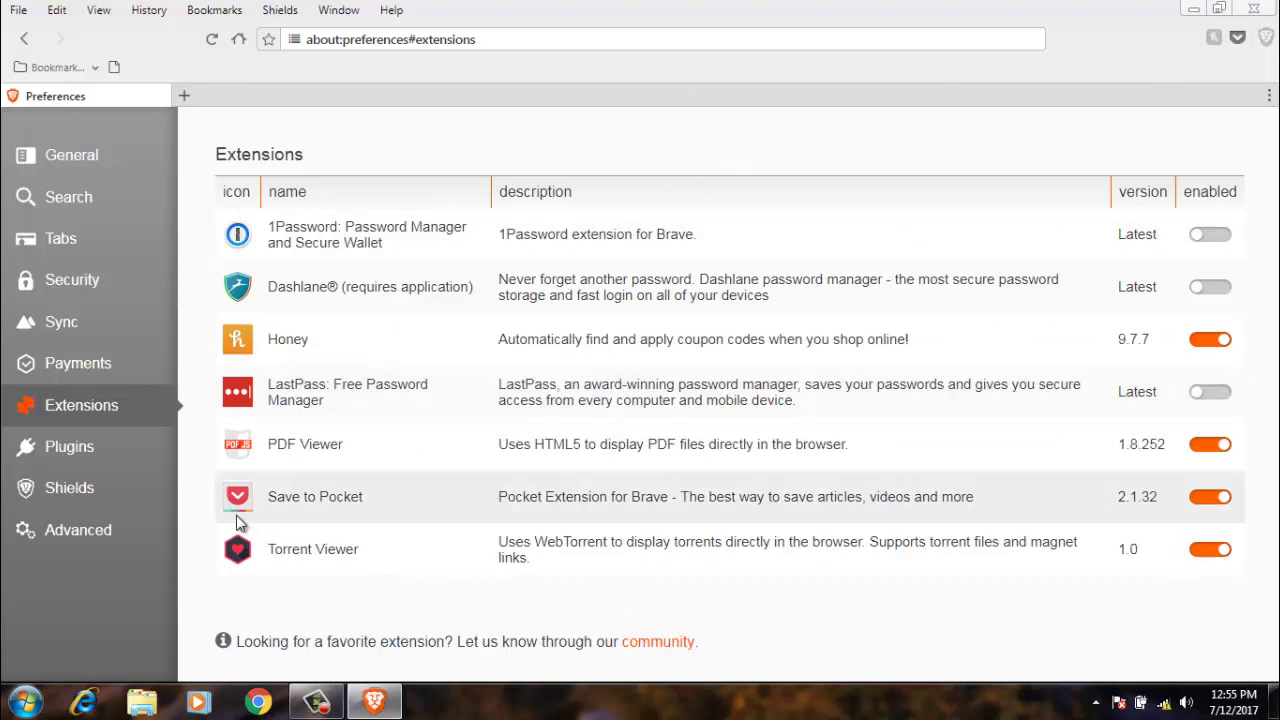
{"action": "left_click", "coordinate": [114, 449]}
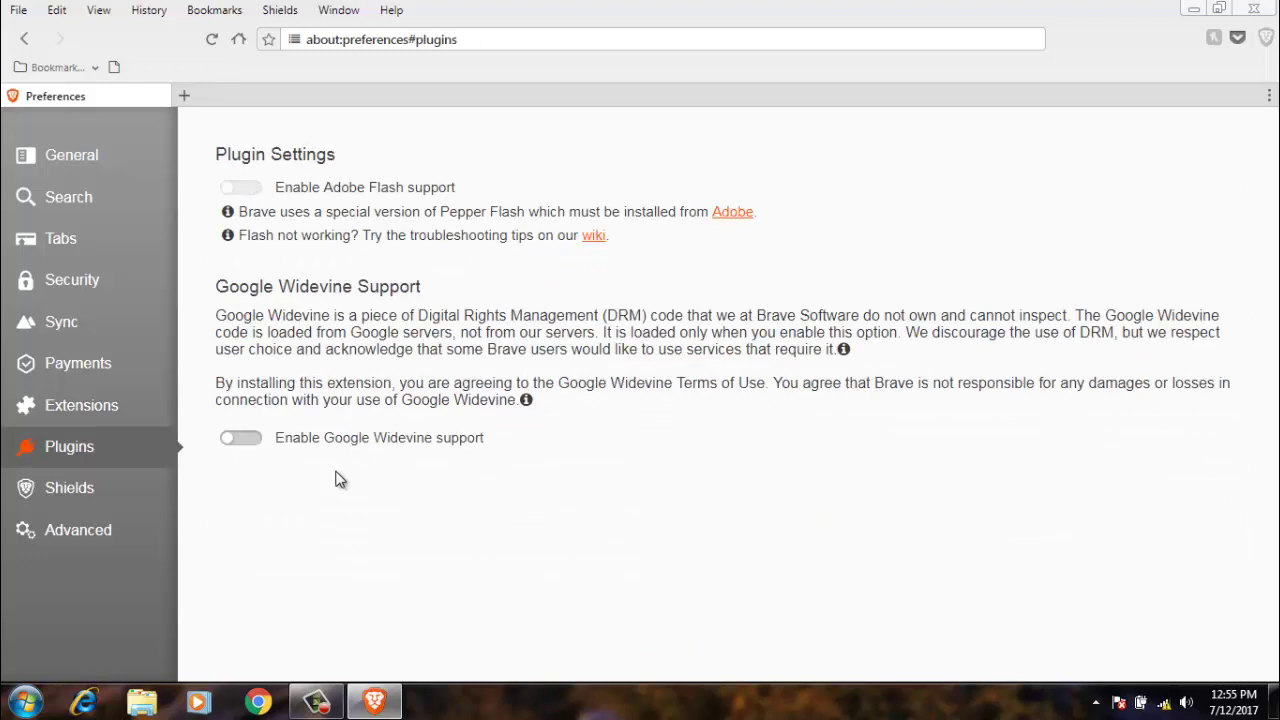
{"action": "left_click", "coordinate": [232, 439]}
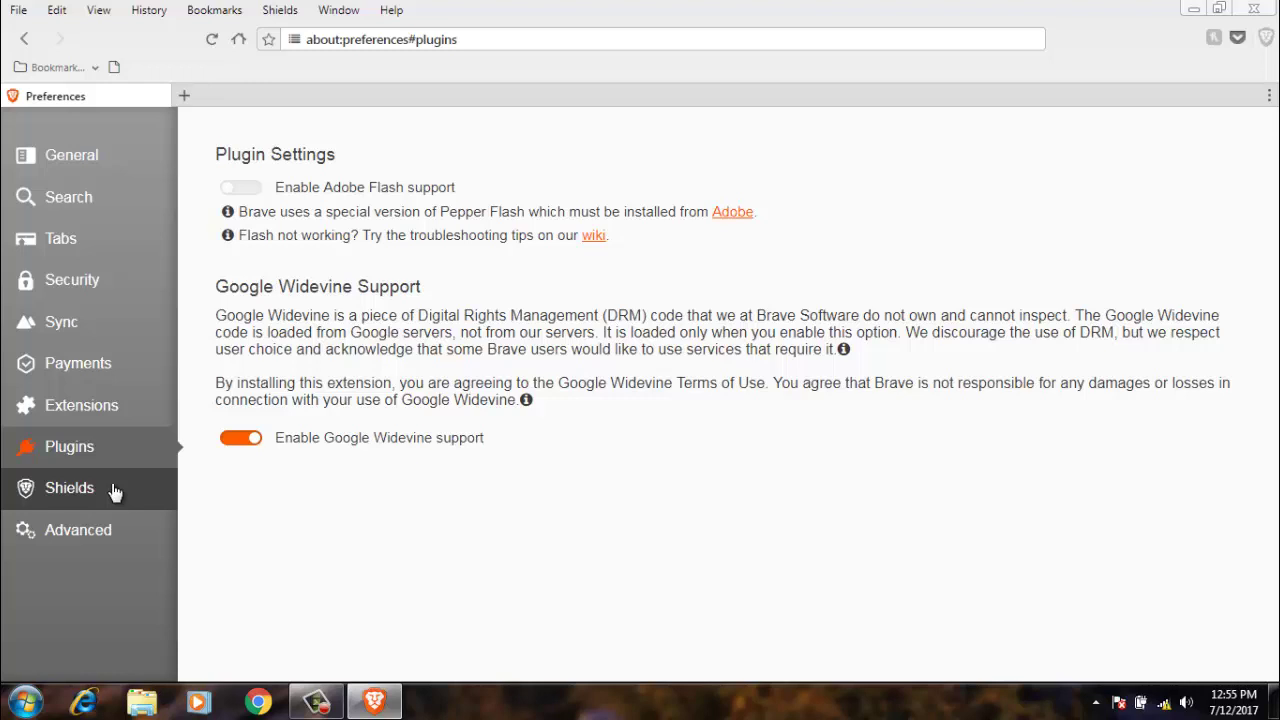
Step: Review the Advanced settings, and close the browser to return to the desktop
{"action": "left_click", "coordinate": [106, 533]}
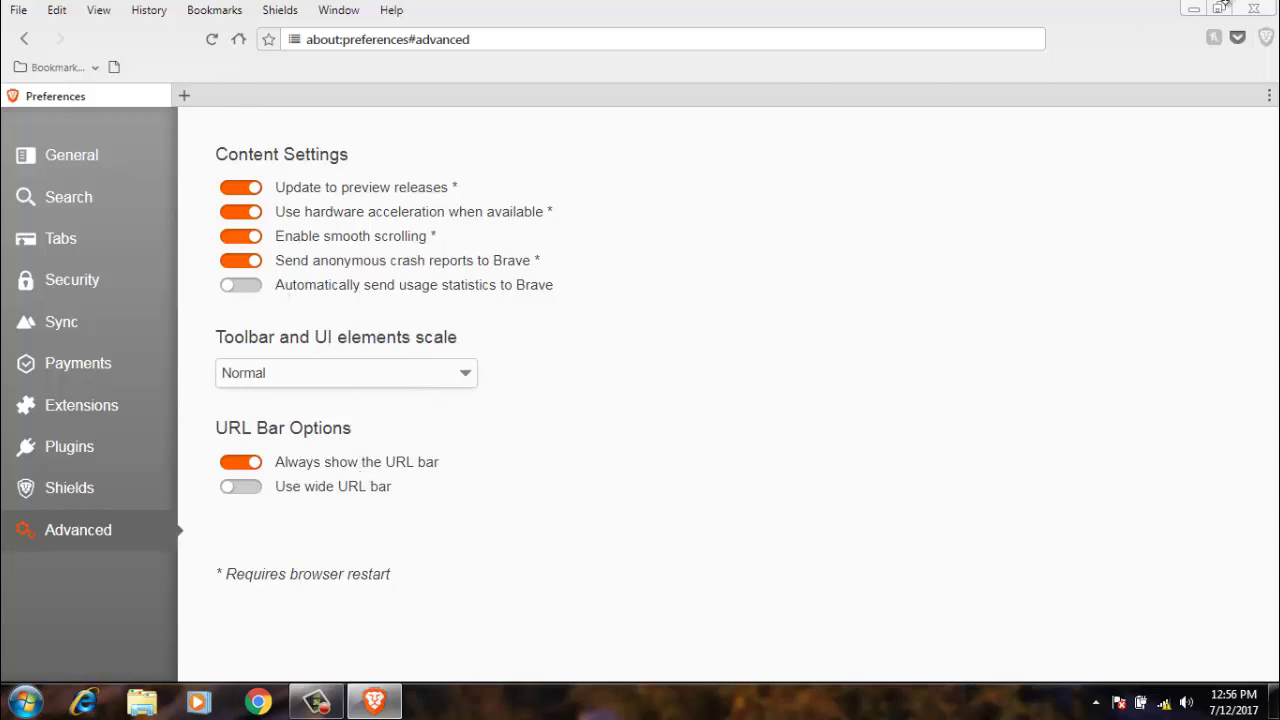
{"action": "left_click", "coordinate": [1254, 8]}
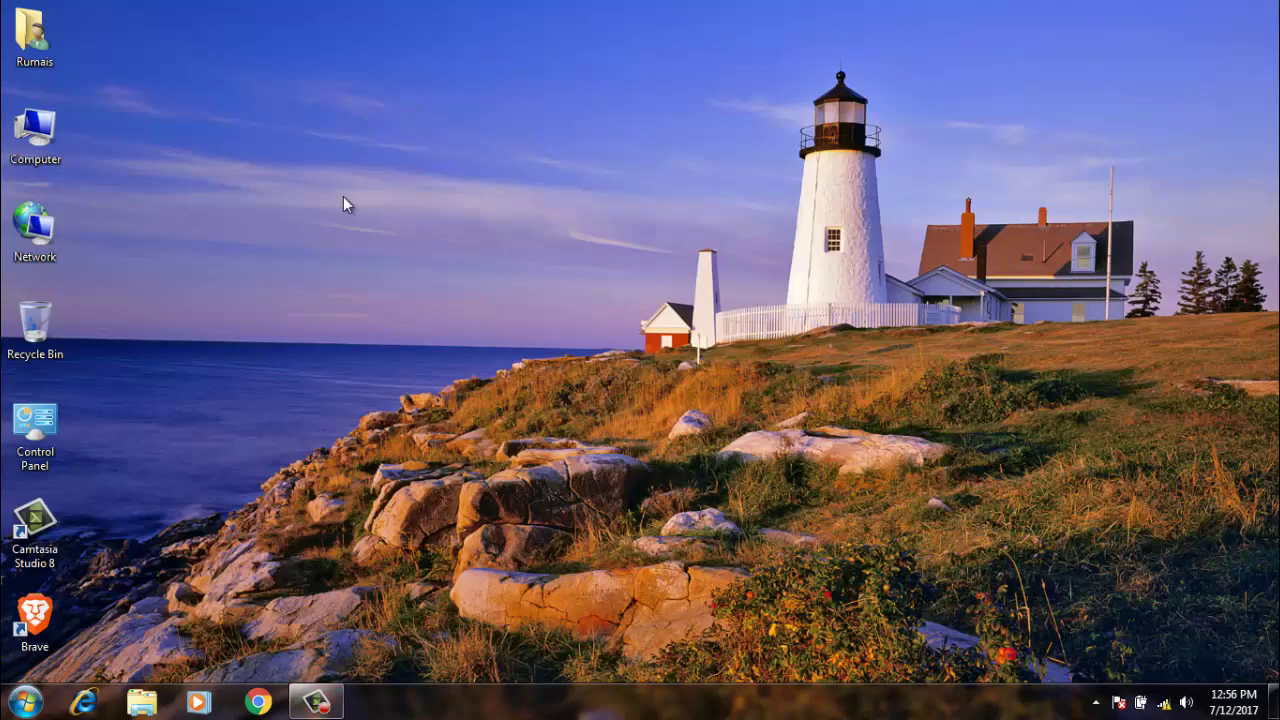
{"action": "right_click", "coordinate": [268, 152]}
{"action": "left_click", "coordinate": [354, 251]}
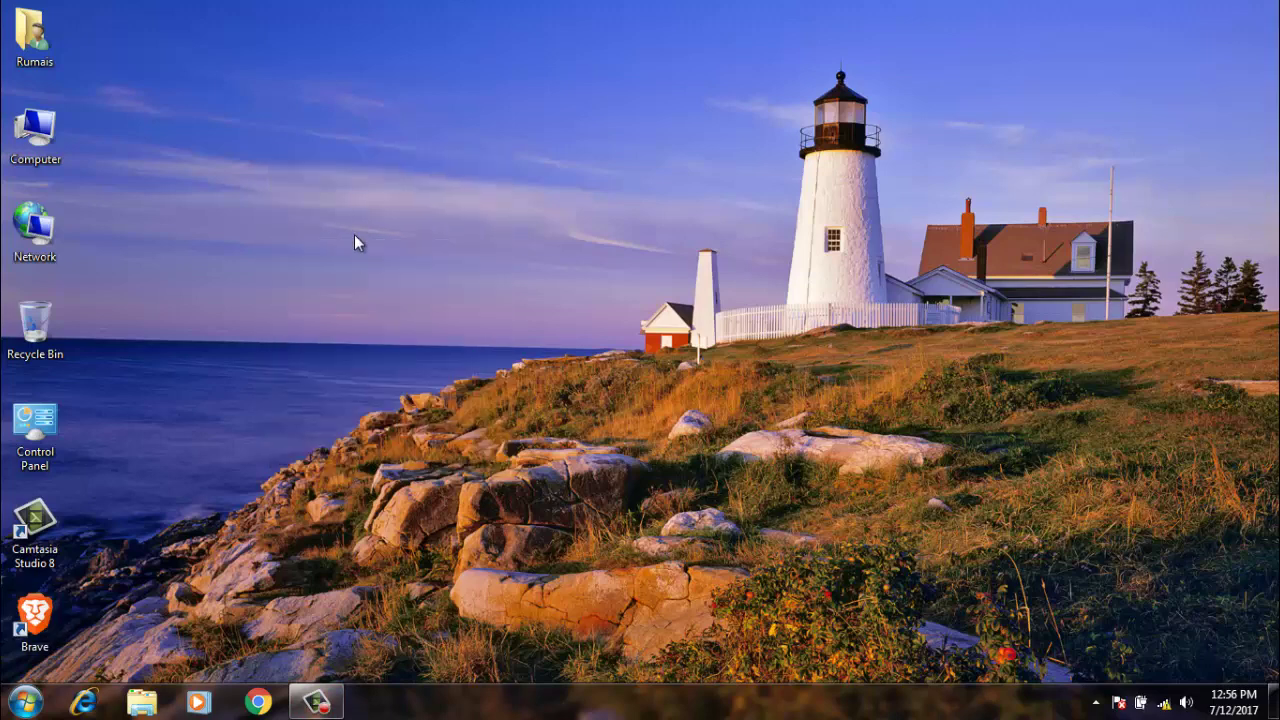